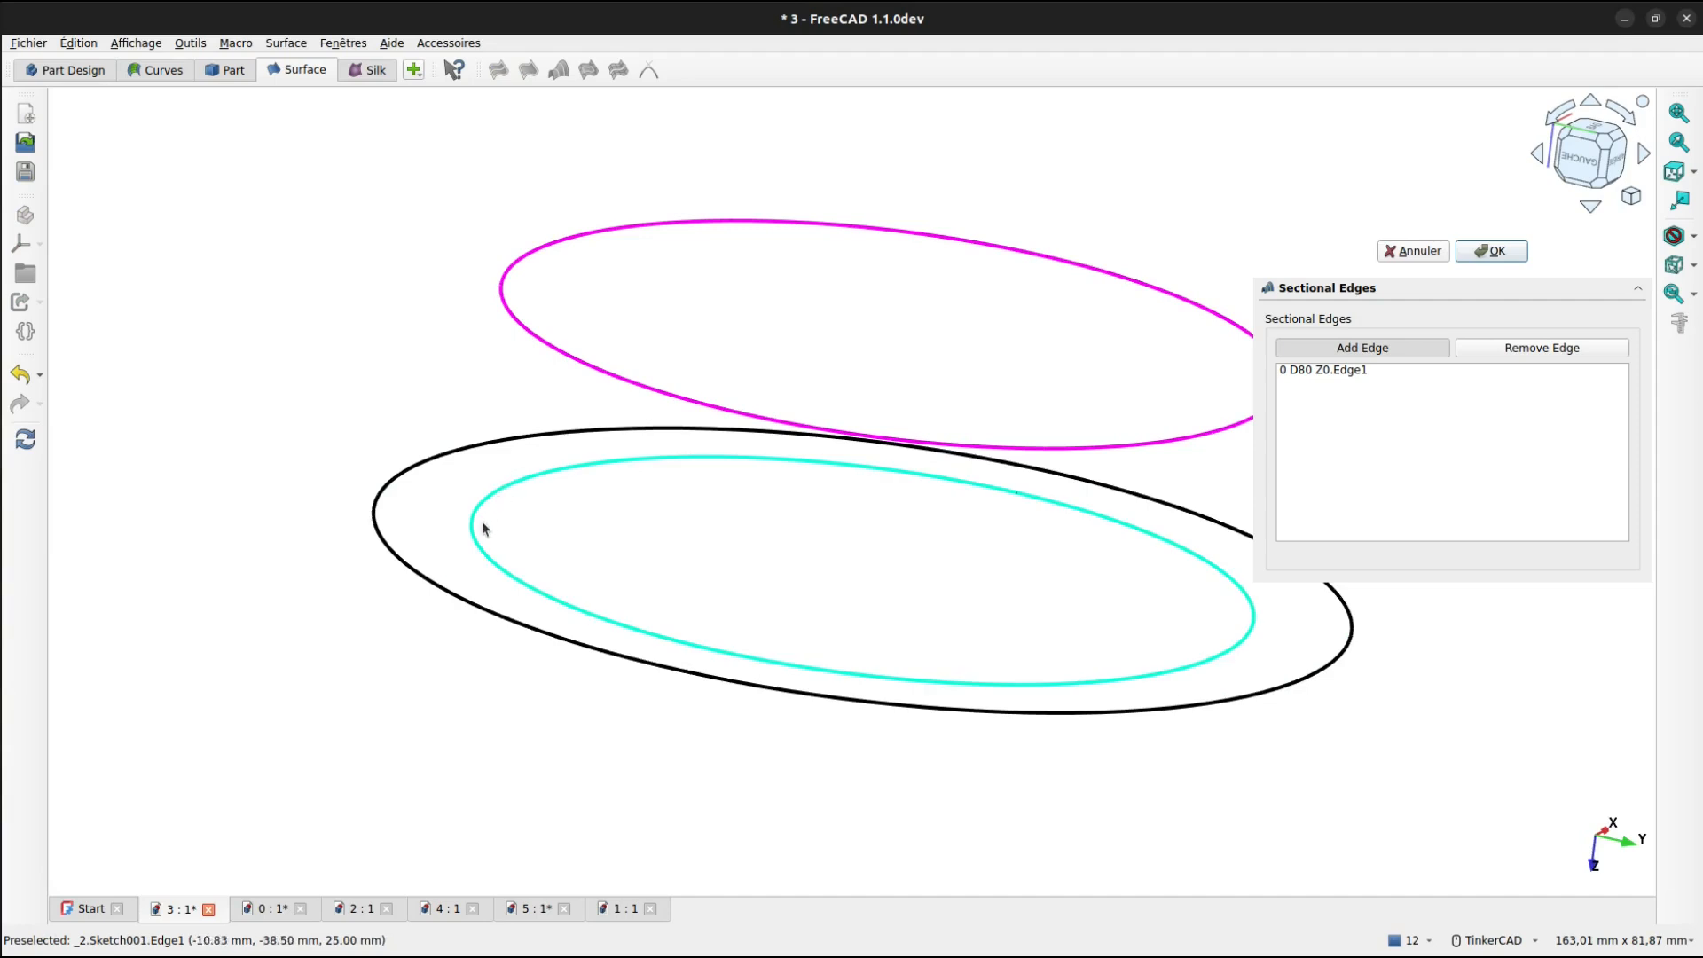
Add the D80 Z25 and D100 Z25 circle edges as sections and accept the sectional surface.
left_click(483, 528)
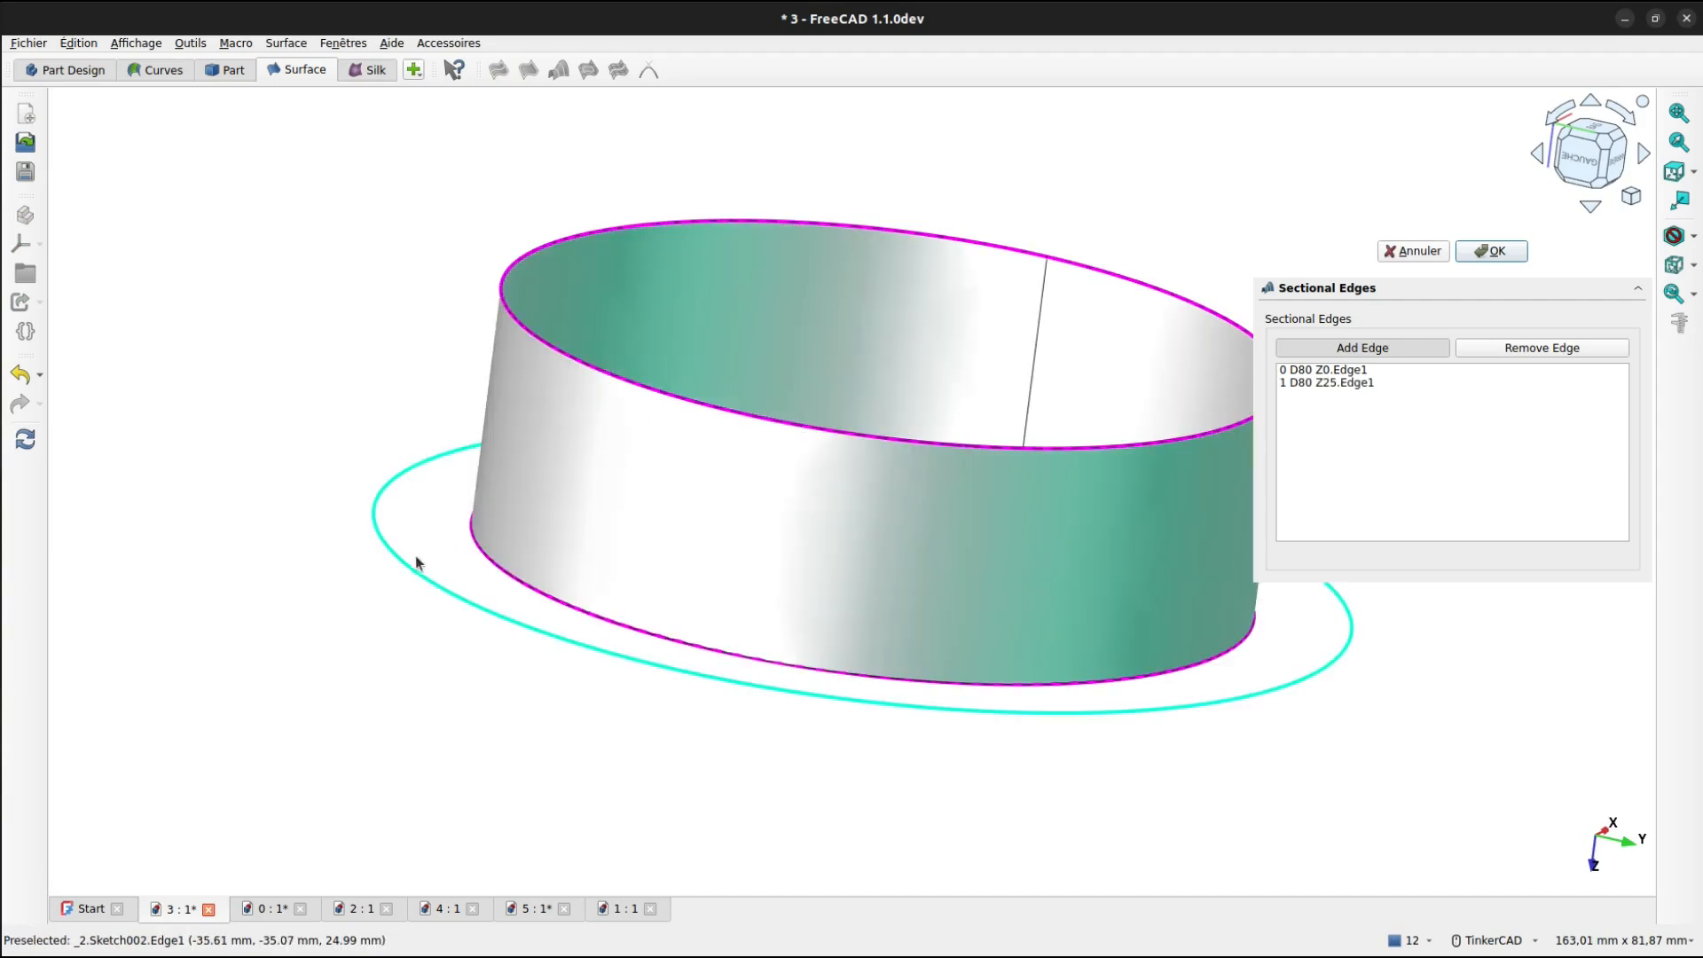
left_click(407, 557)
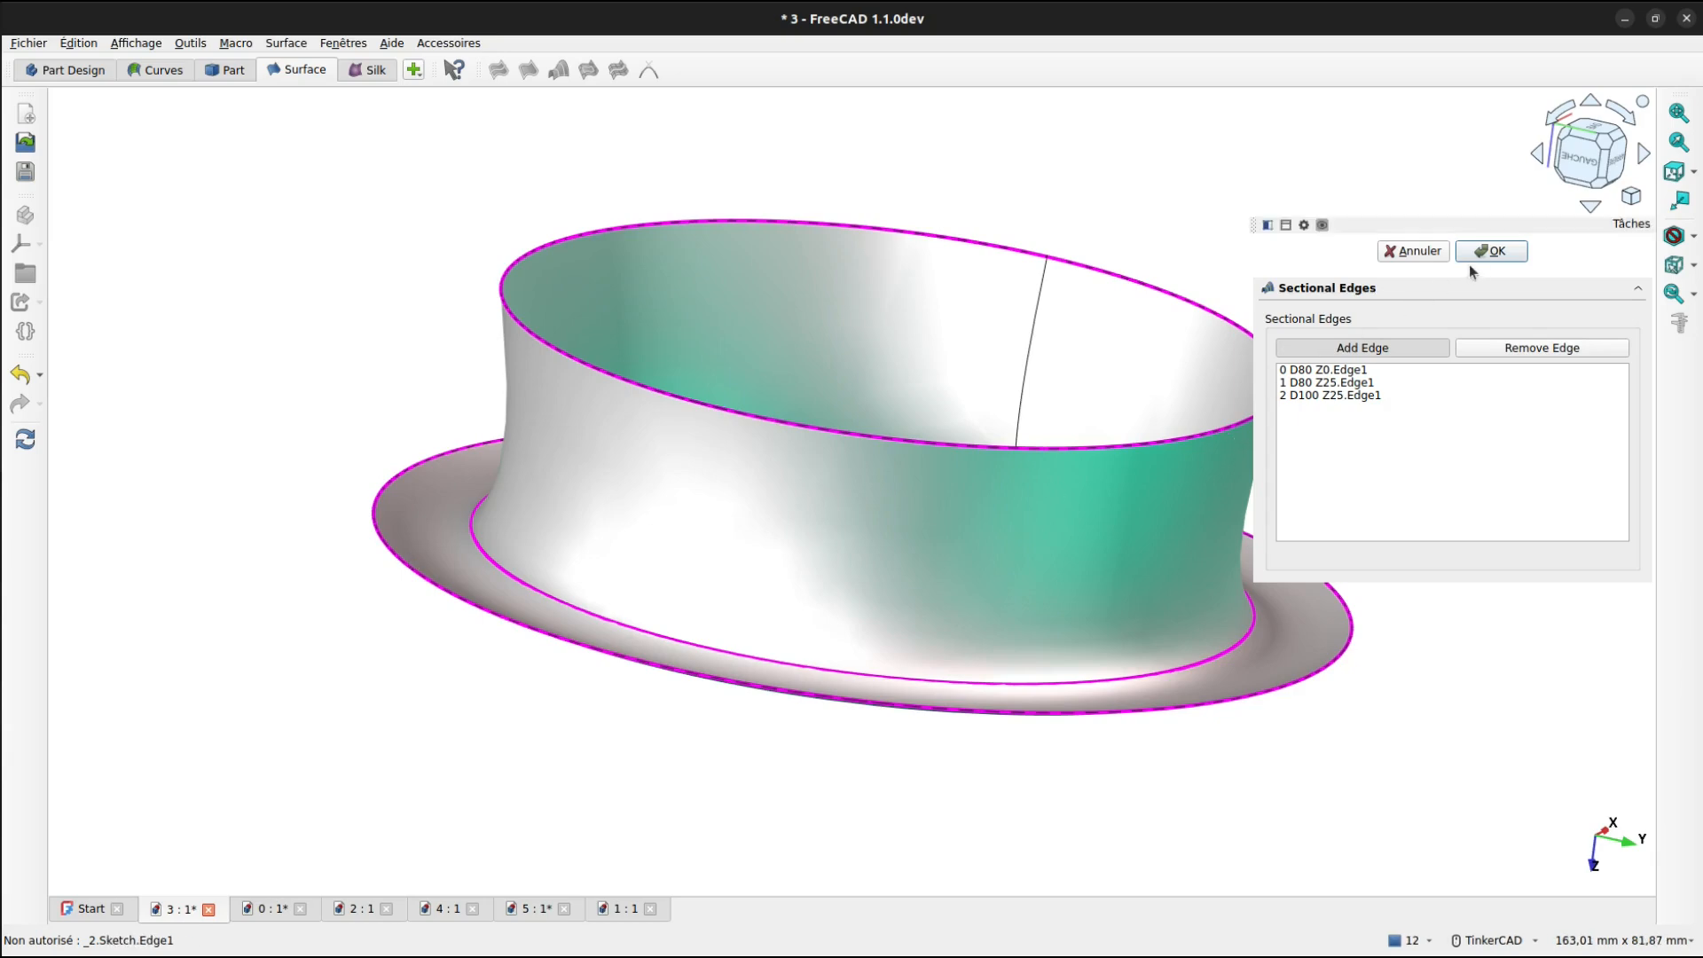
left_click(1490, 251)
In document 0, create a sections surface through Edge4 of bas001, centre001 and haut001.
left_click(269, 908)
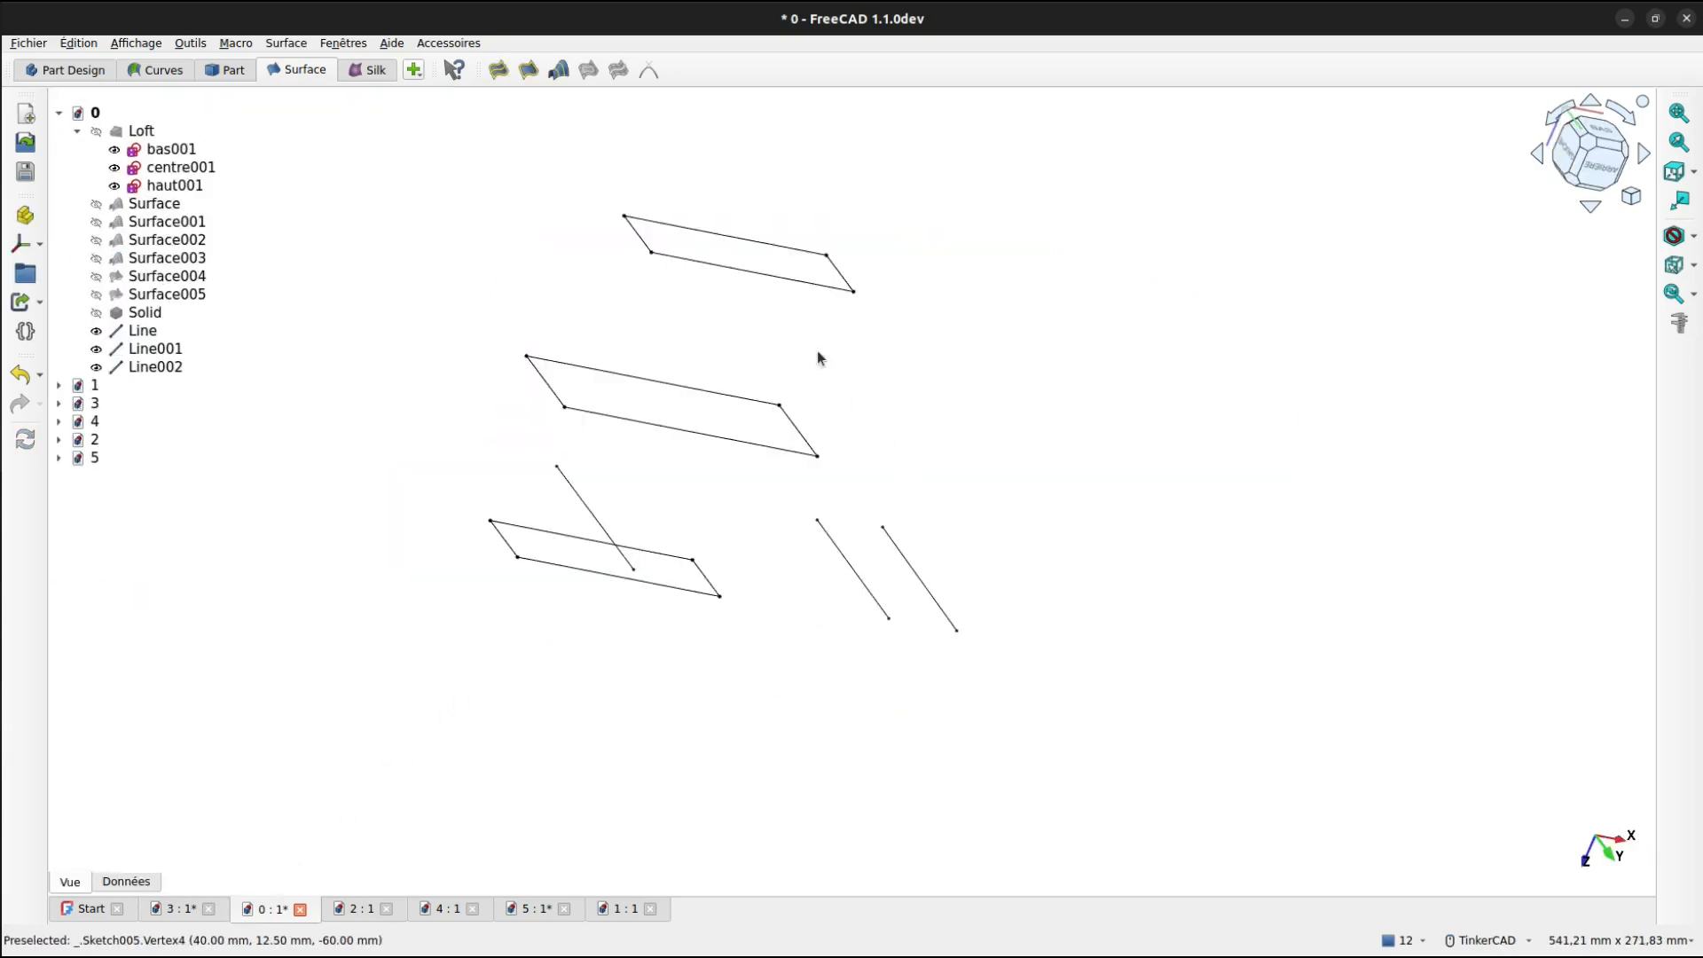
left_click(559, 71)
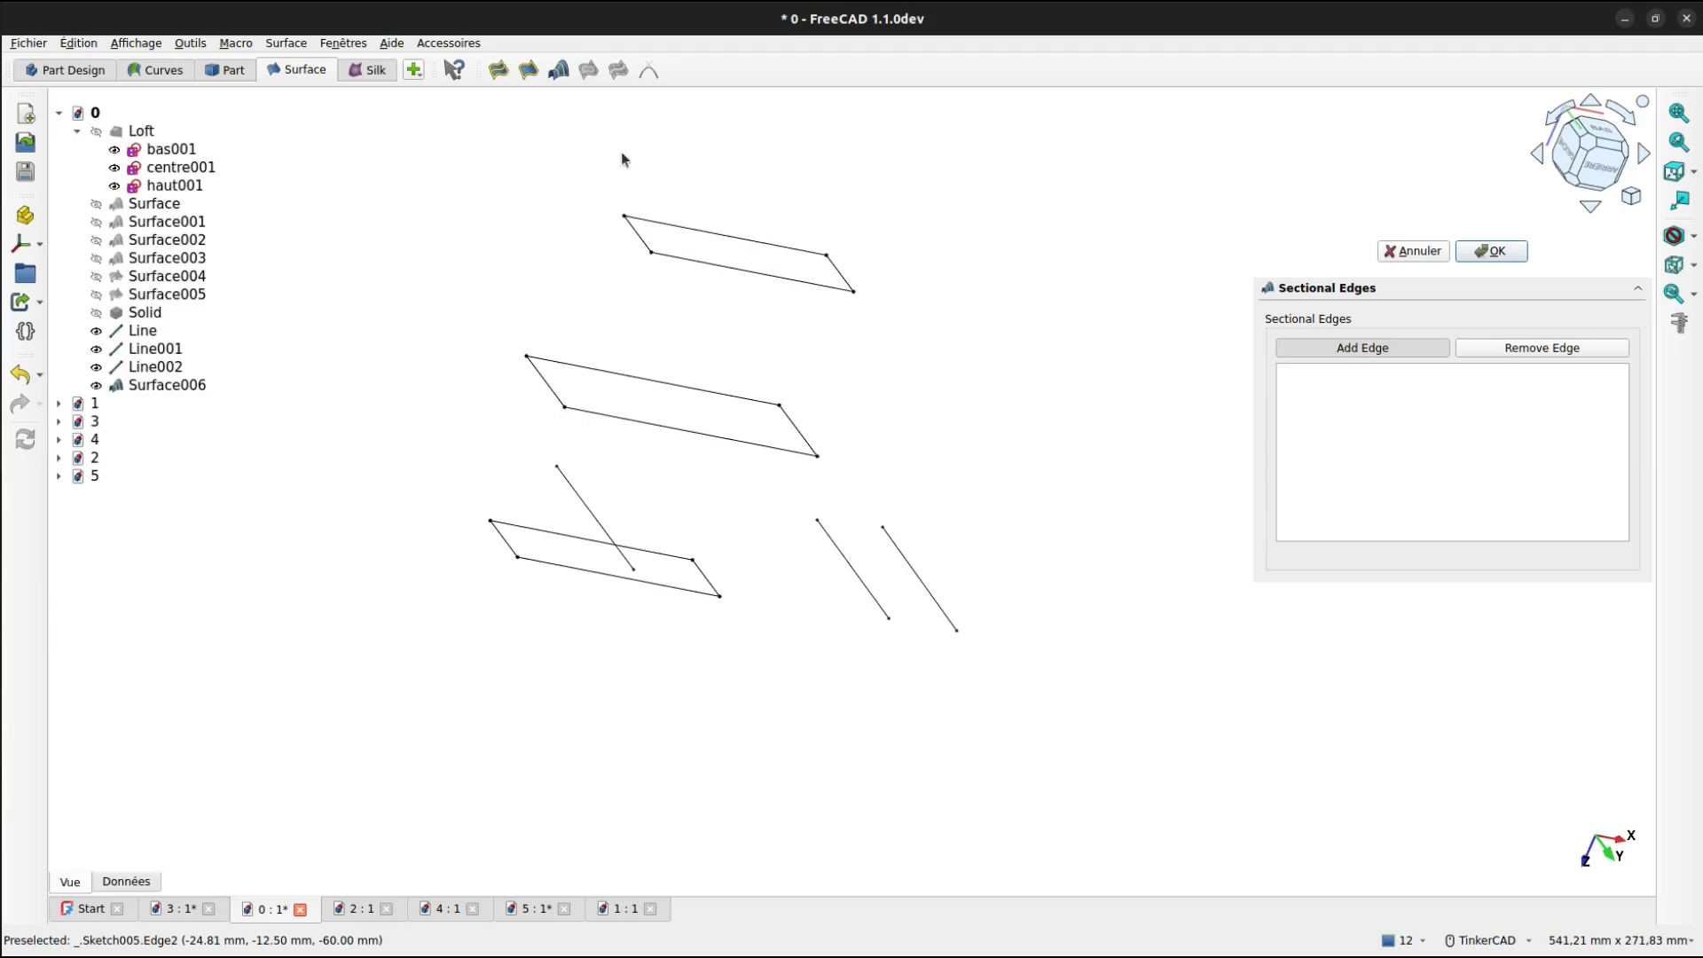
left_click(707, 264)
left_click(678, 420)
left_click(648, 576)
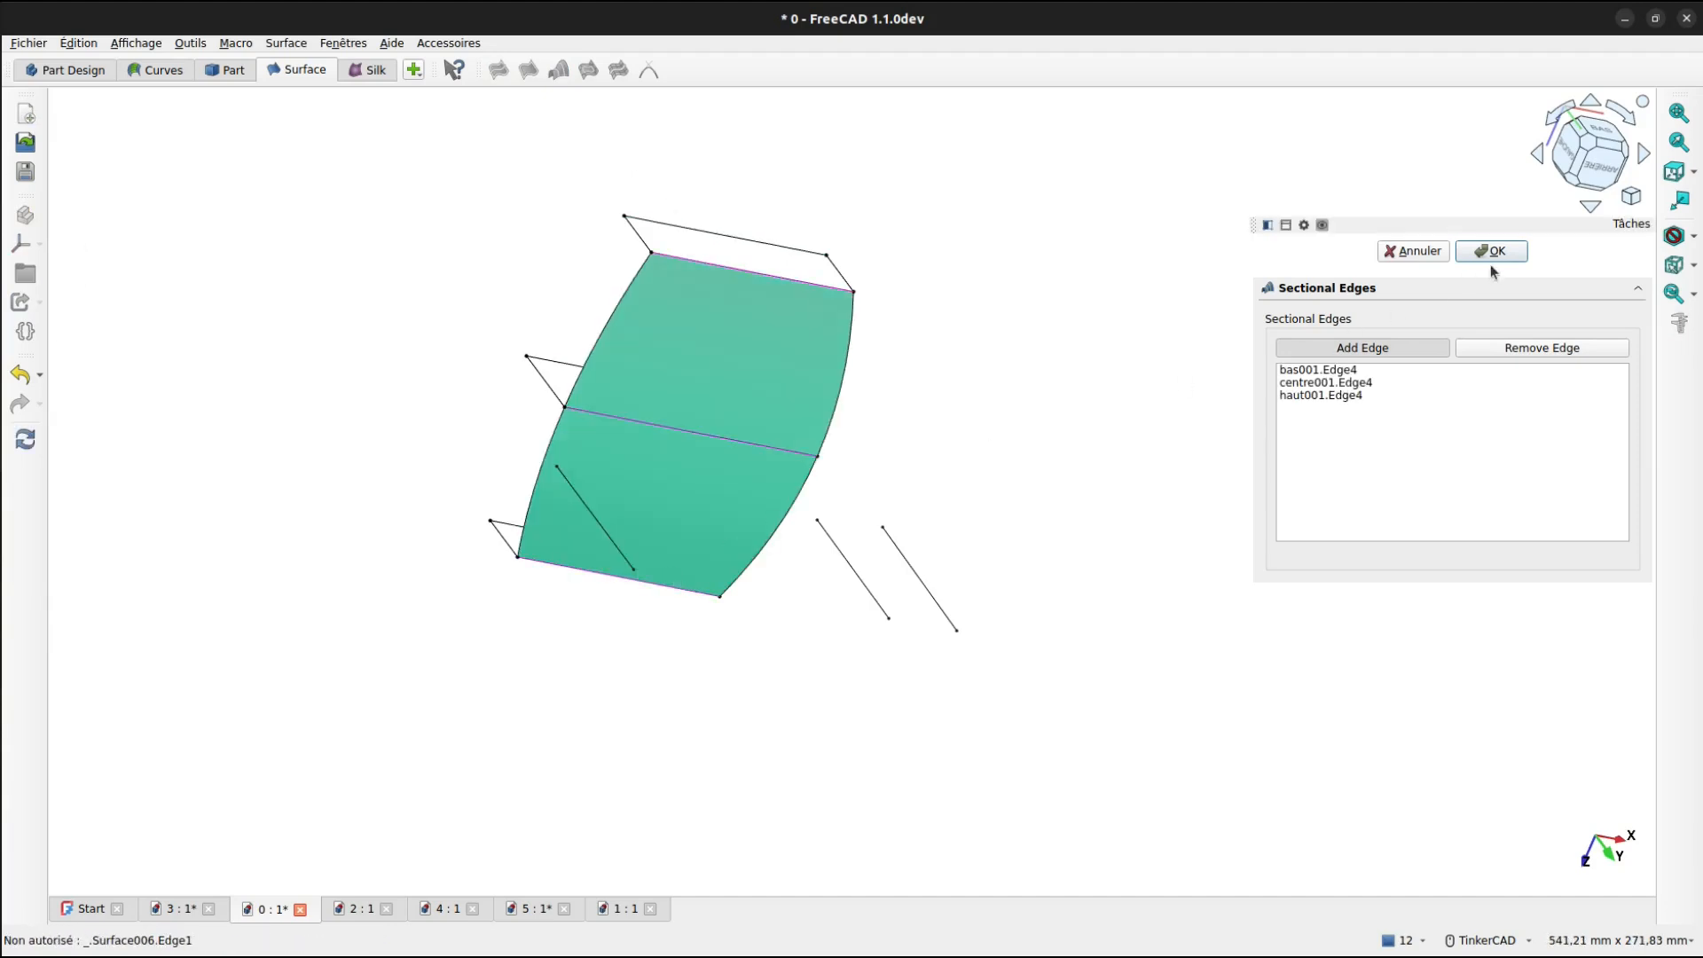
left_click(1491, 252)
Create the opposite long side as a sections surface through Edge2 of haut001, centre001 and bas001.
right_click_drag(923, 367, 1349, 528)
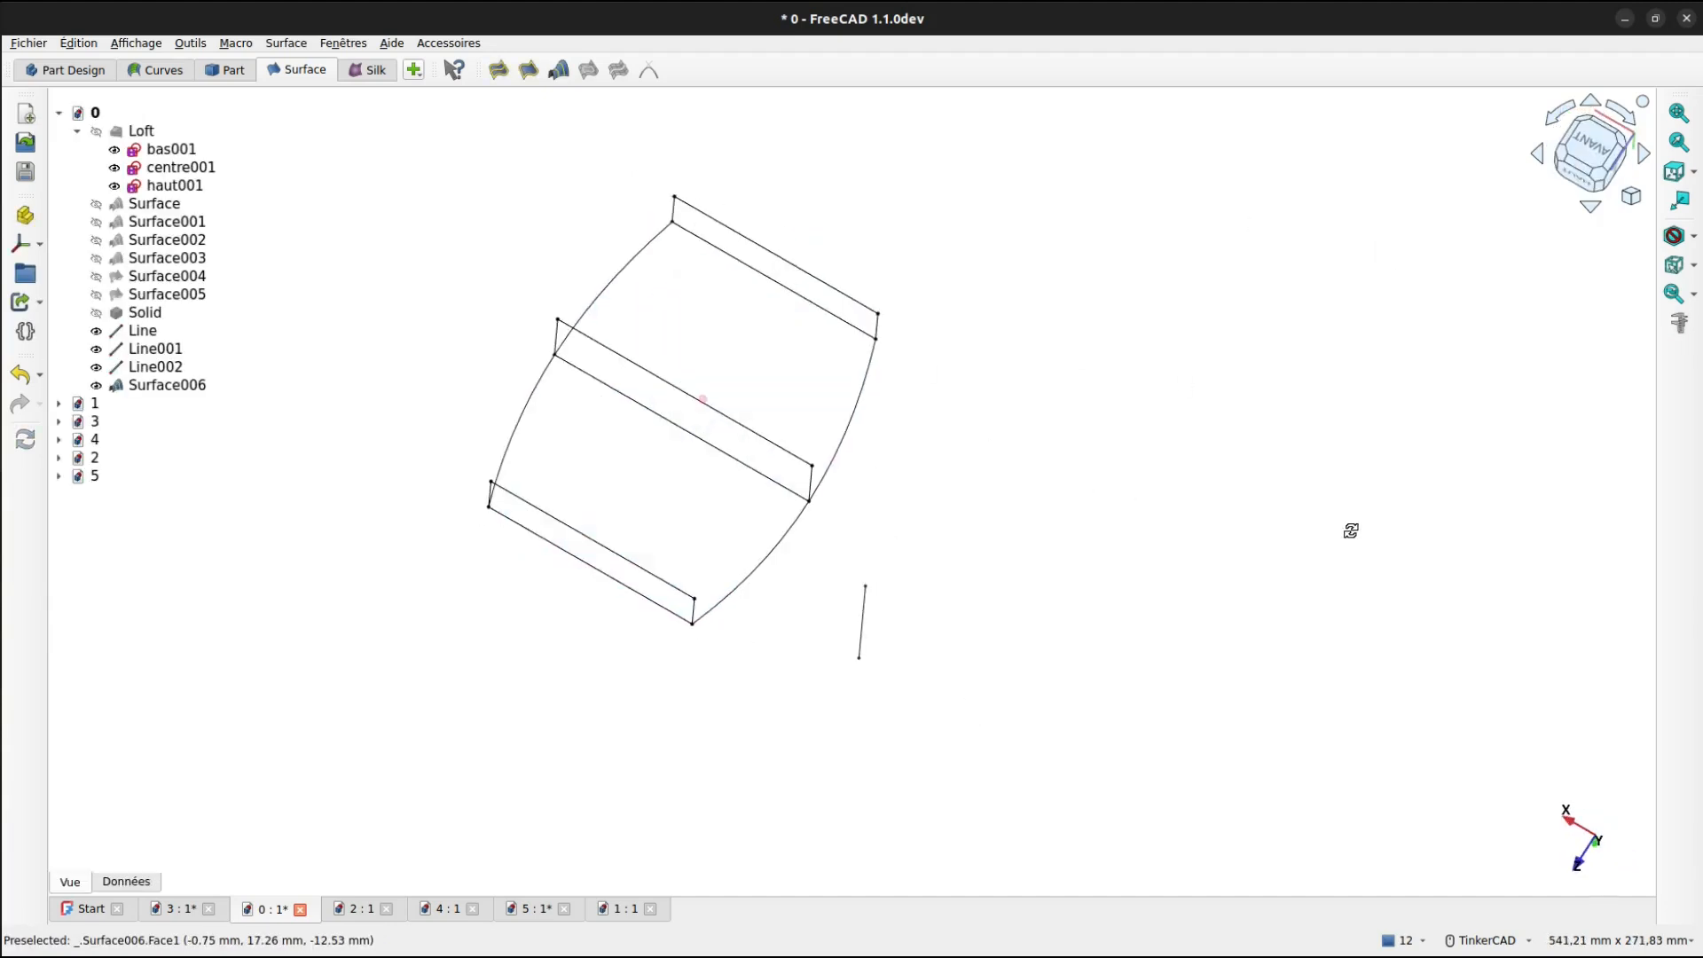
left_click(559, 71)
left_click(590, 538)
left_click(677, 428)
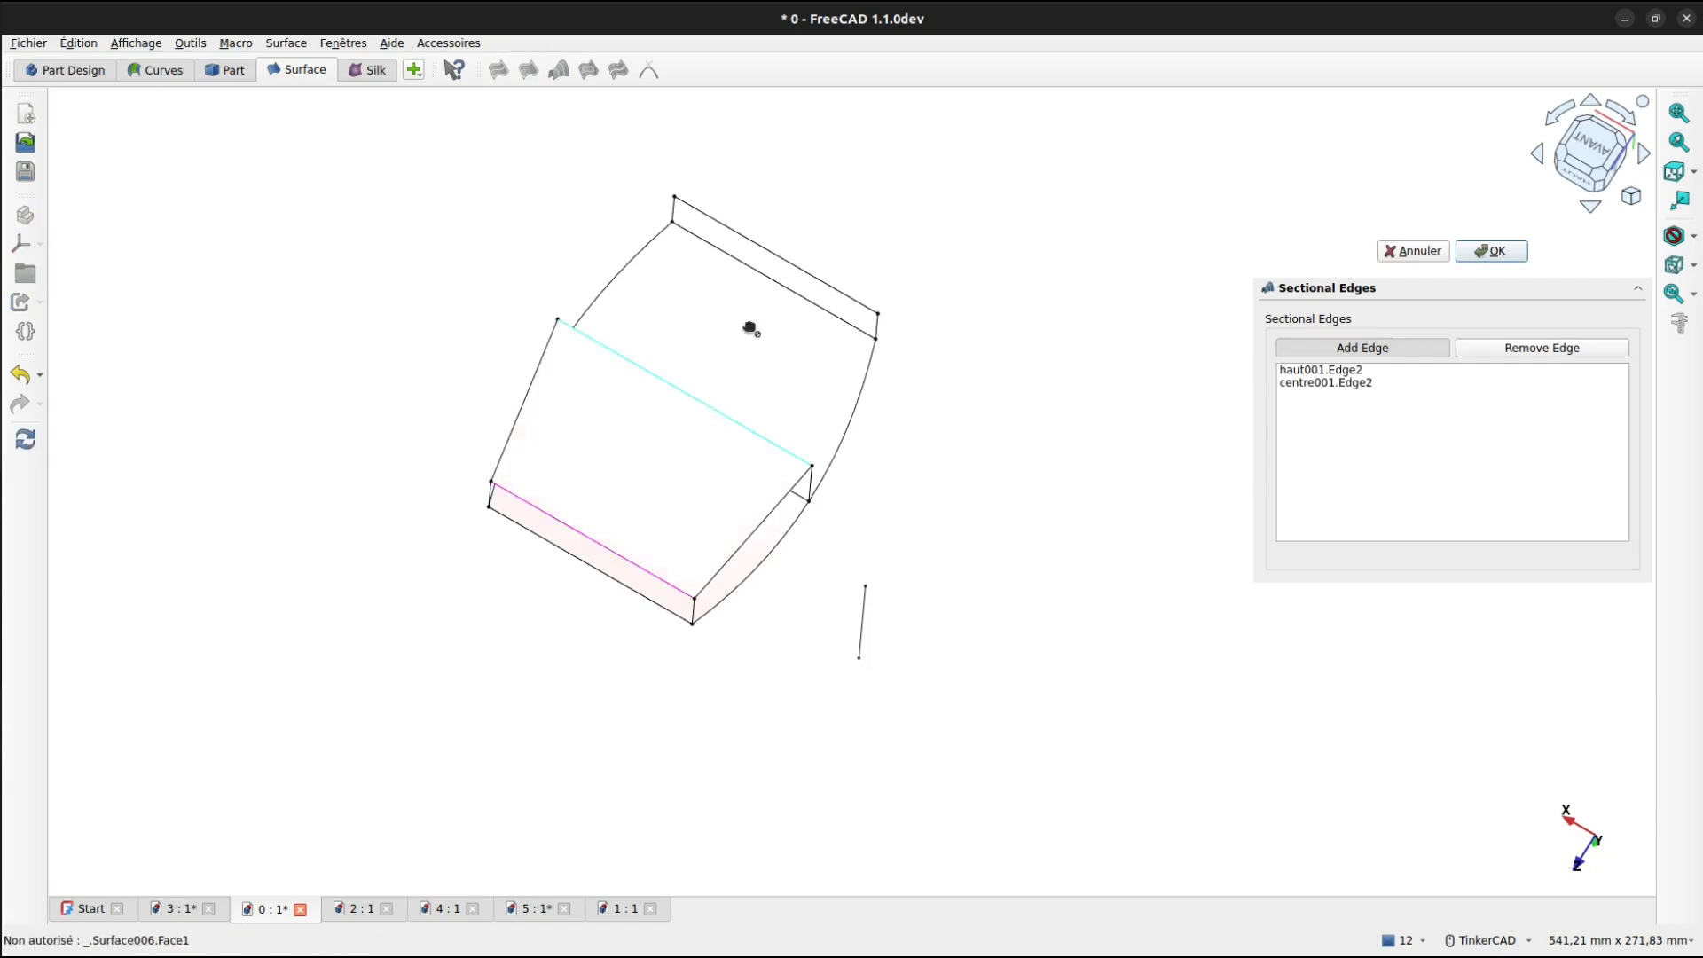
left_click(795, 270)
left_click(1469, 257)
Create a narrow side as a sections surface through Edge1 of haut001, centre001 and bas001.
right_click_drag(976, 355, 479, 338)
left_click(559, 71)
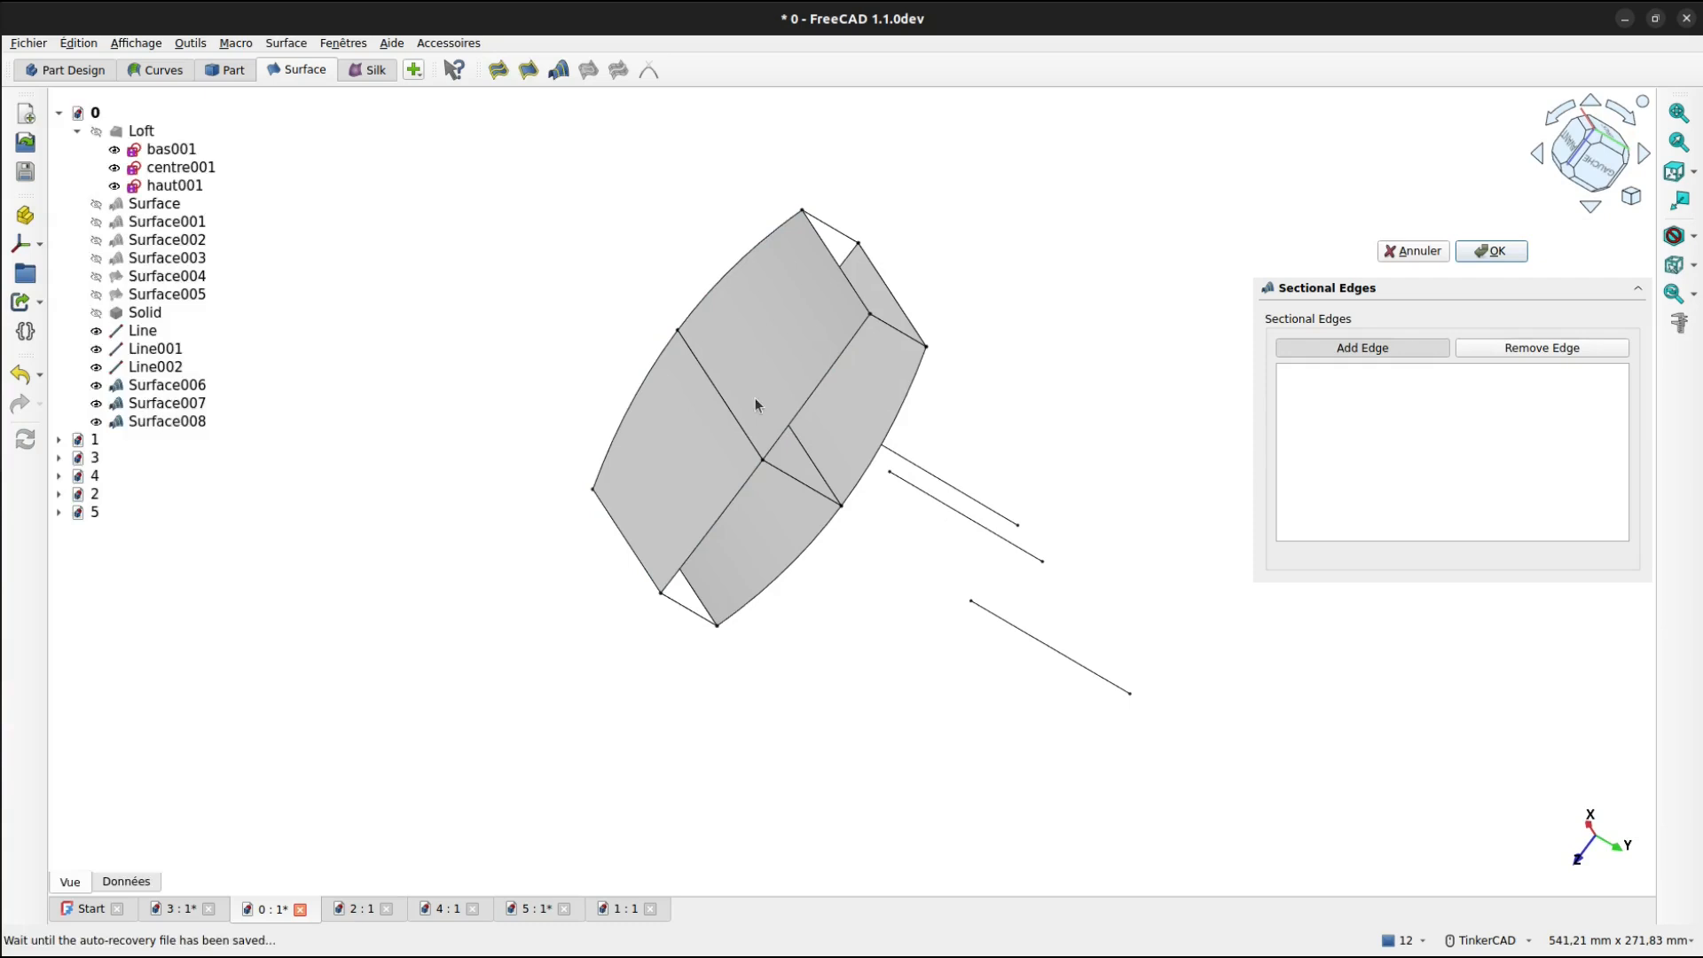
left_click(685, 608)
left_click(790, 478)
left_click(894, 340)
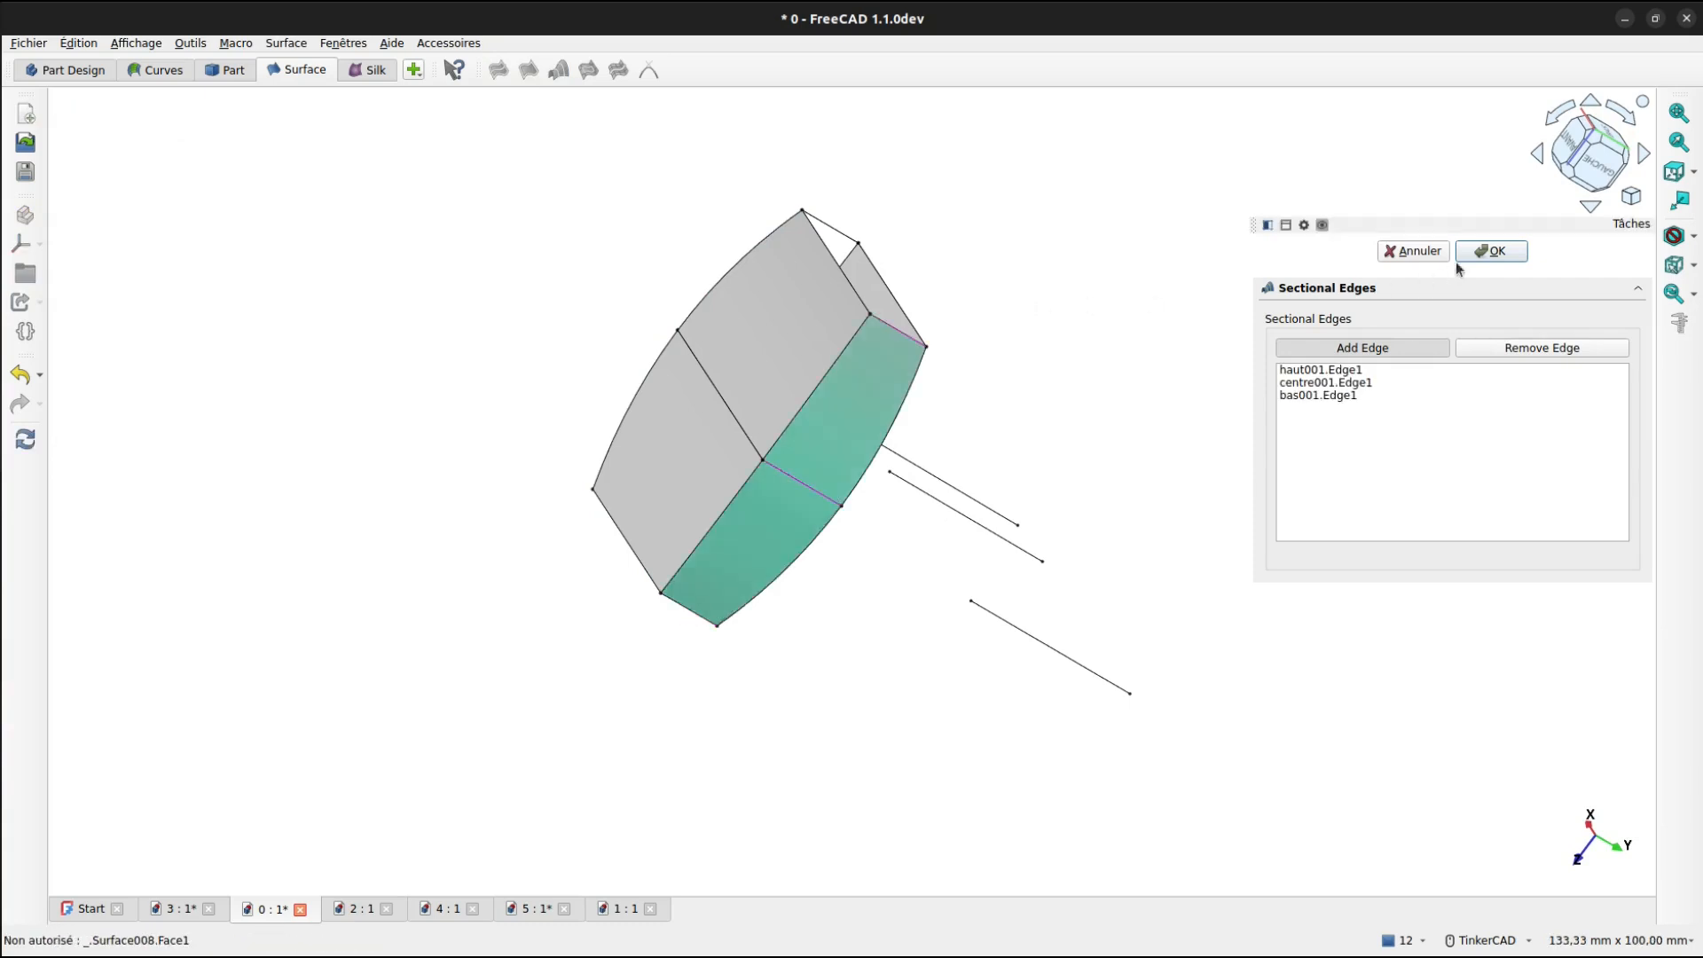
left_click(1464, 257)
Create the remaining narrow side as a sections surface through Edge3 of haut001, centre001 and bas001, replacing the mistakenly picked bas001 Edge1.
right_click_drag(770, 366, 1141, 464)
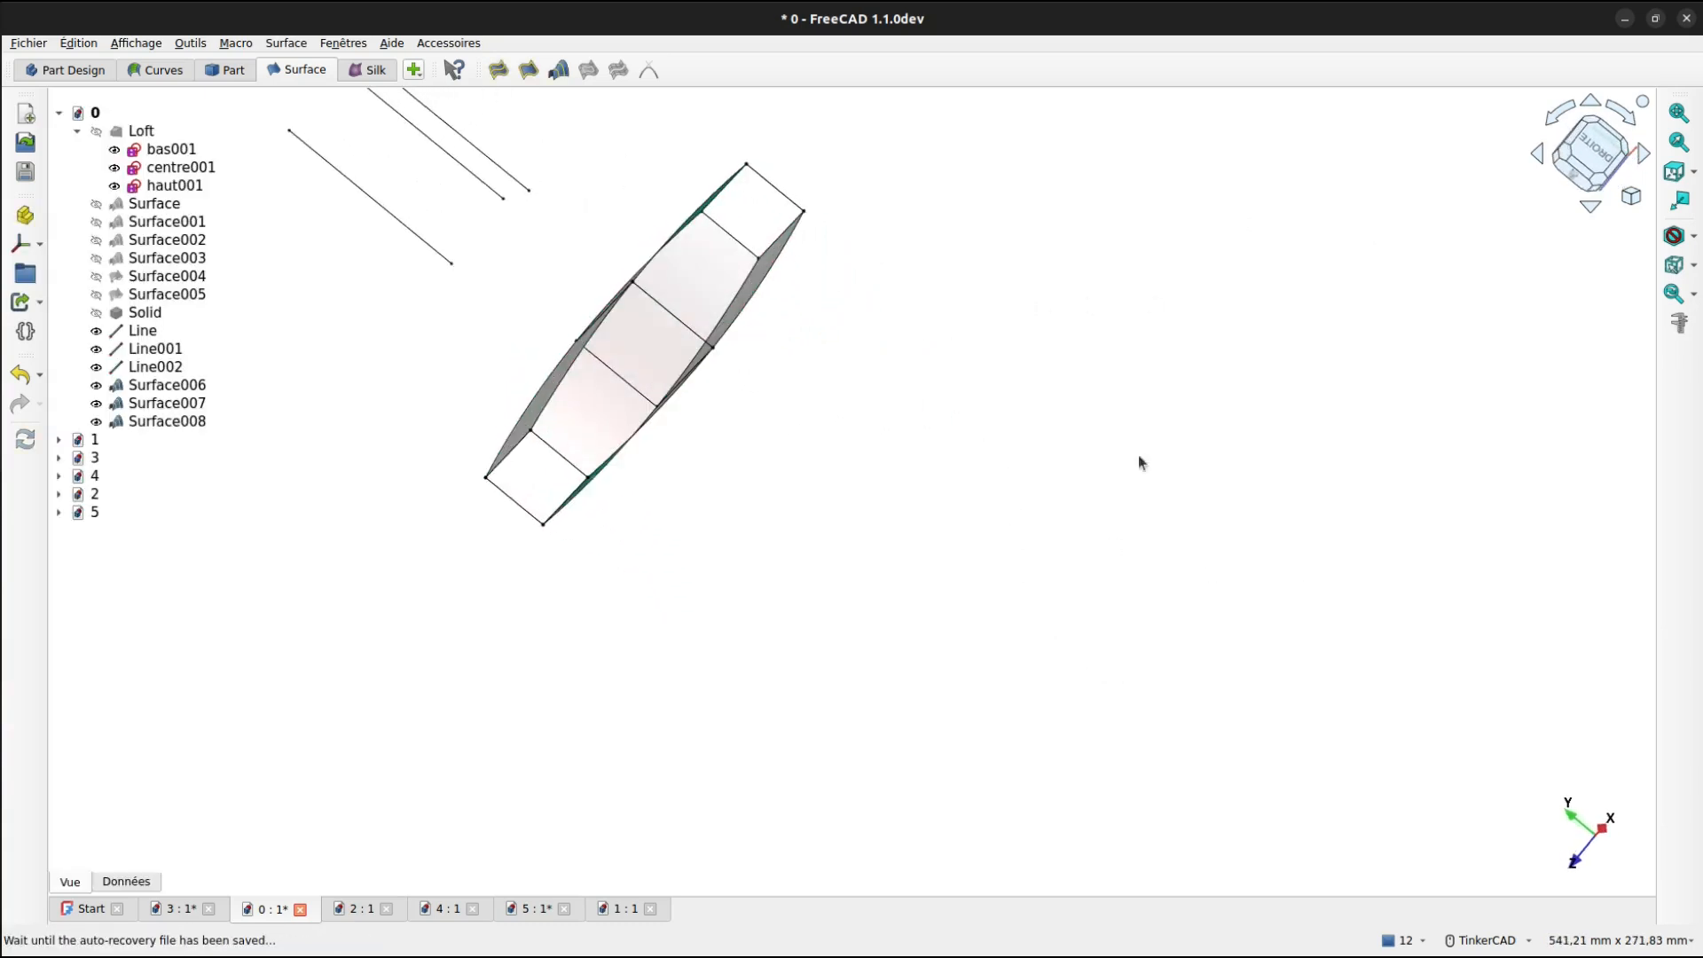
left_click(559, 71)
left_click(557, 453)
left_click(677, 321)
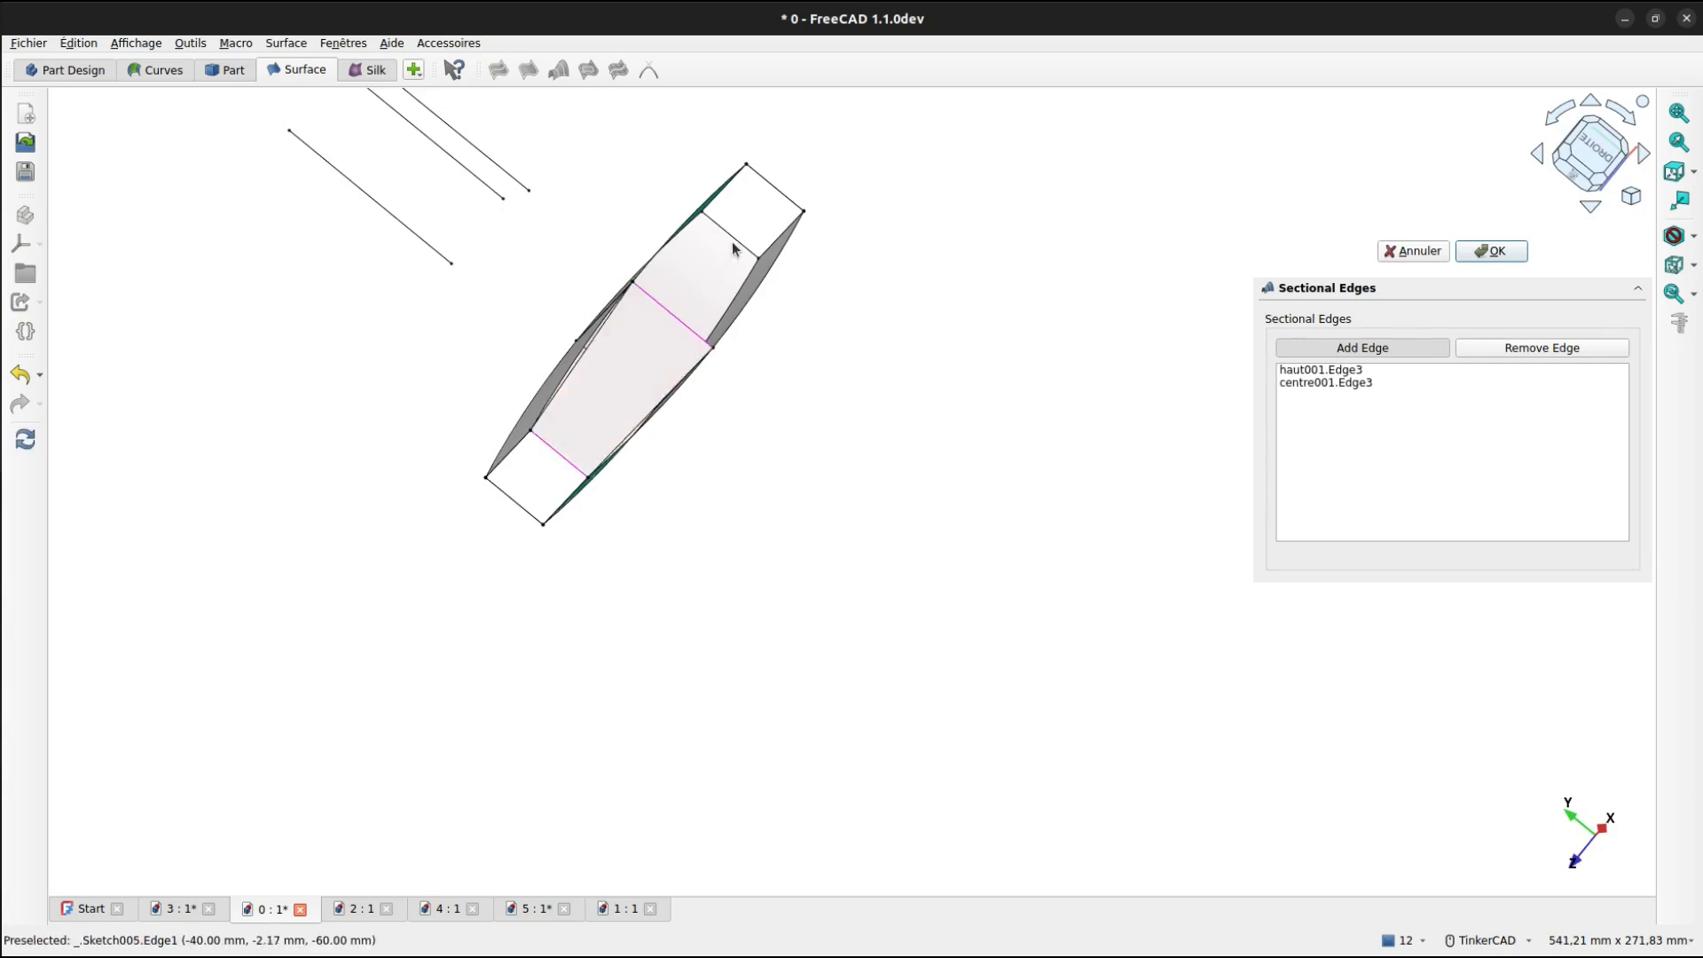
left_click(740, 242)
right_click(1297, 396)
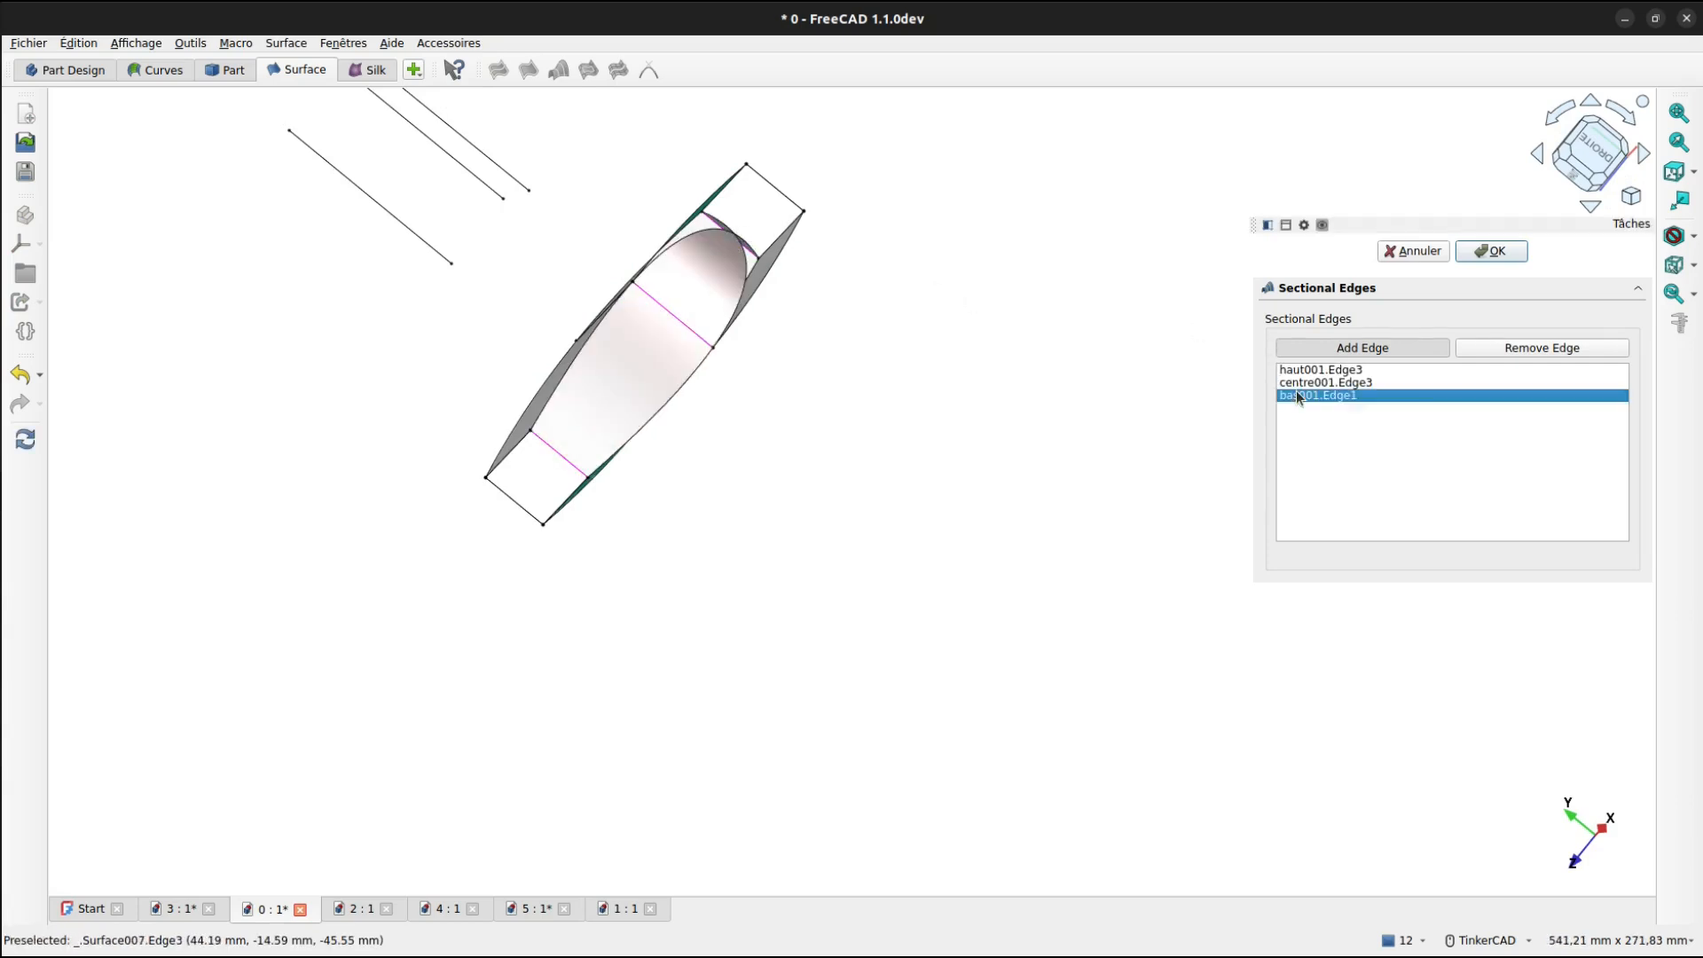
left_click(1335, 405)
right_click_drag(727, 252, 600, 383)
left_click(757, 278)
left_click(1491, 251)
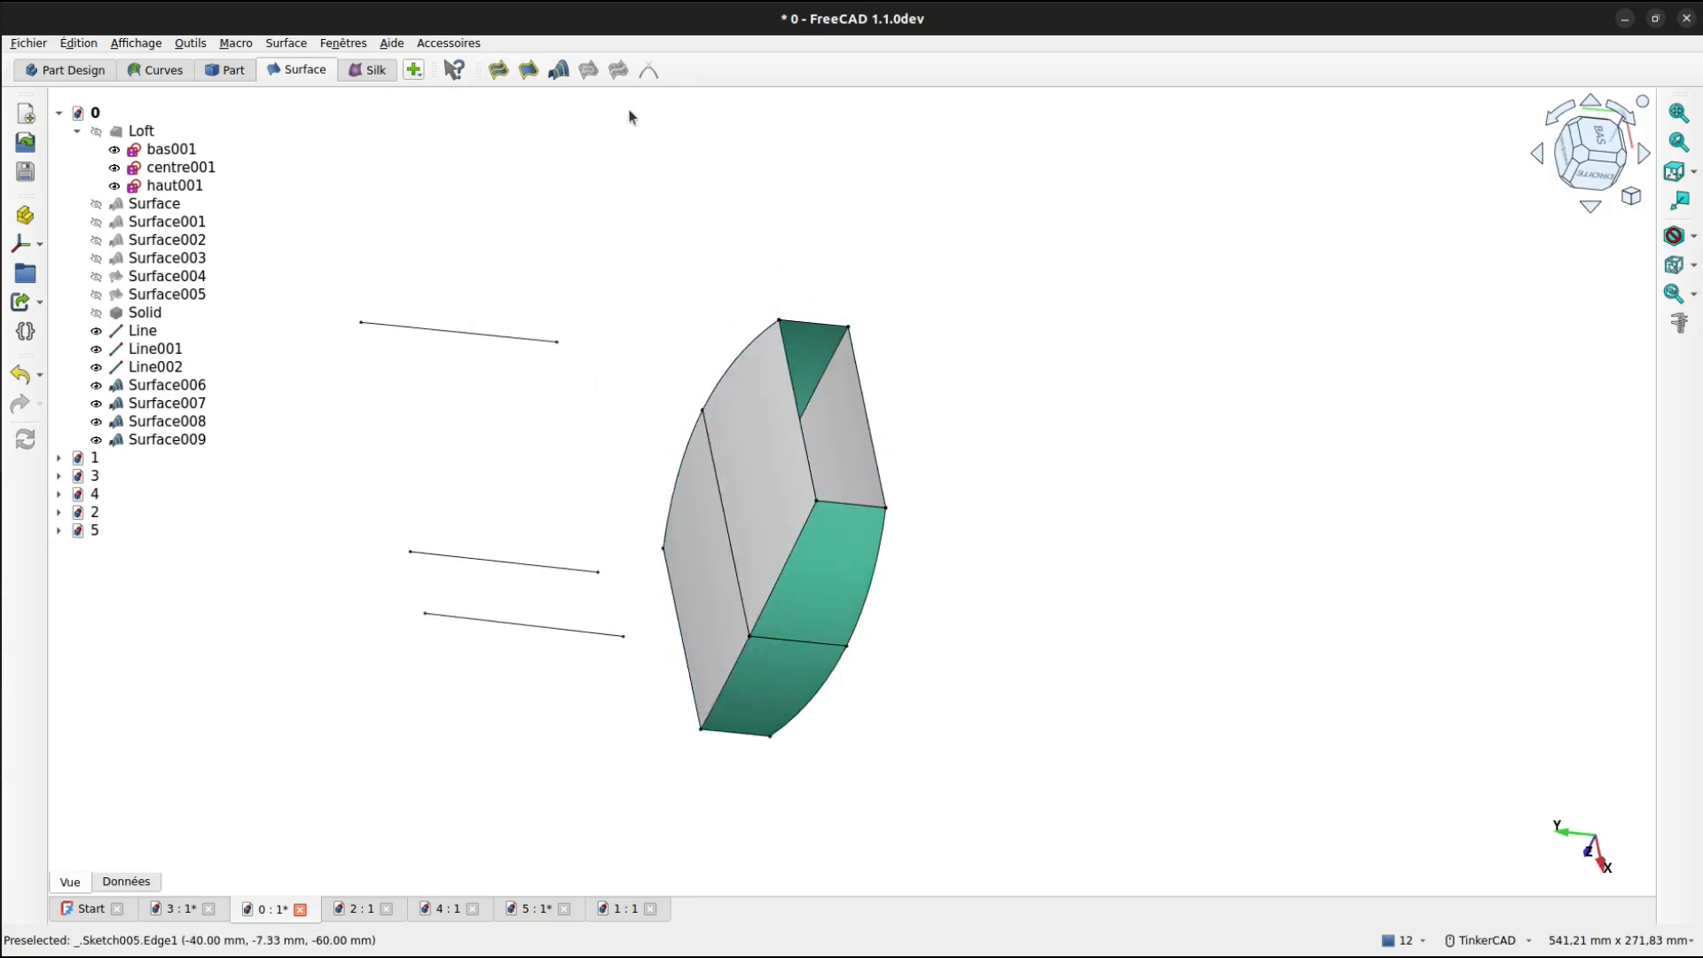
Try to close the bas001 end with a sections surface between its Edge1 and Edge3, and cancel it.
left_click(558, 72)
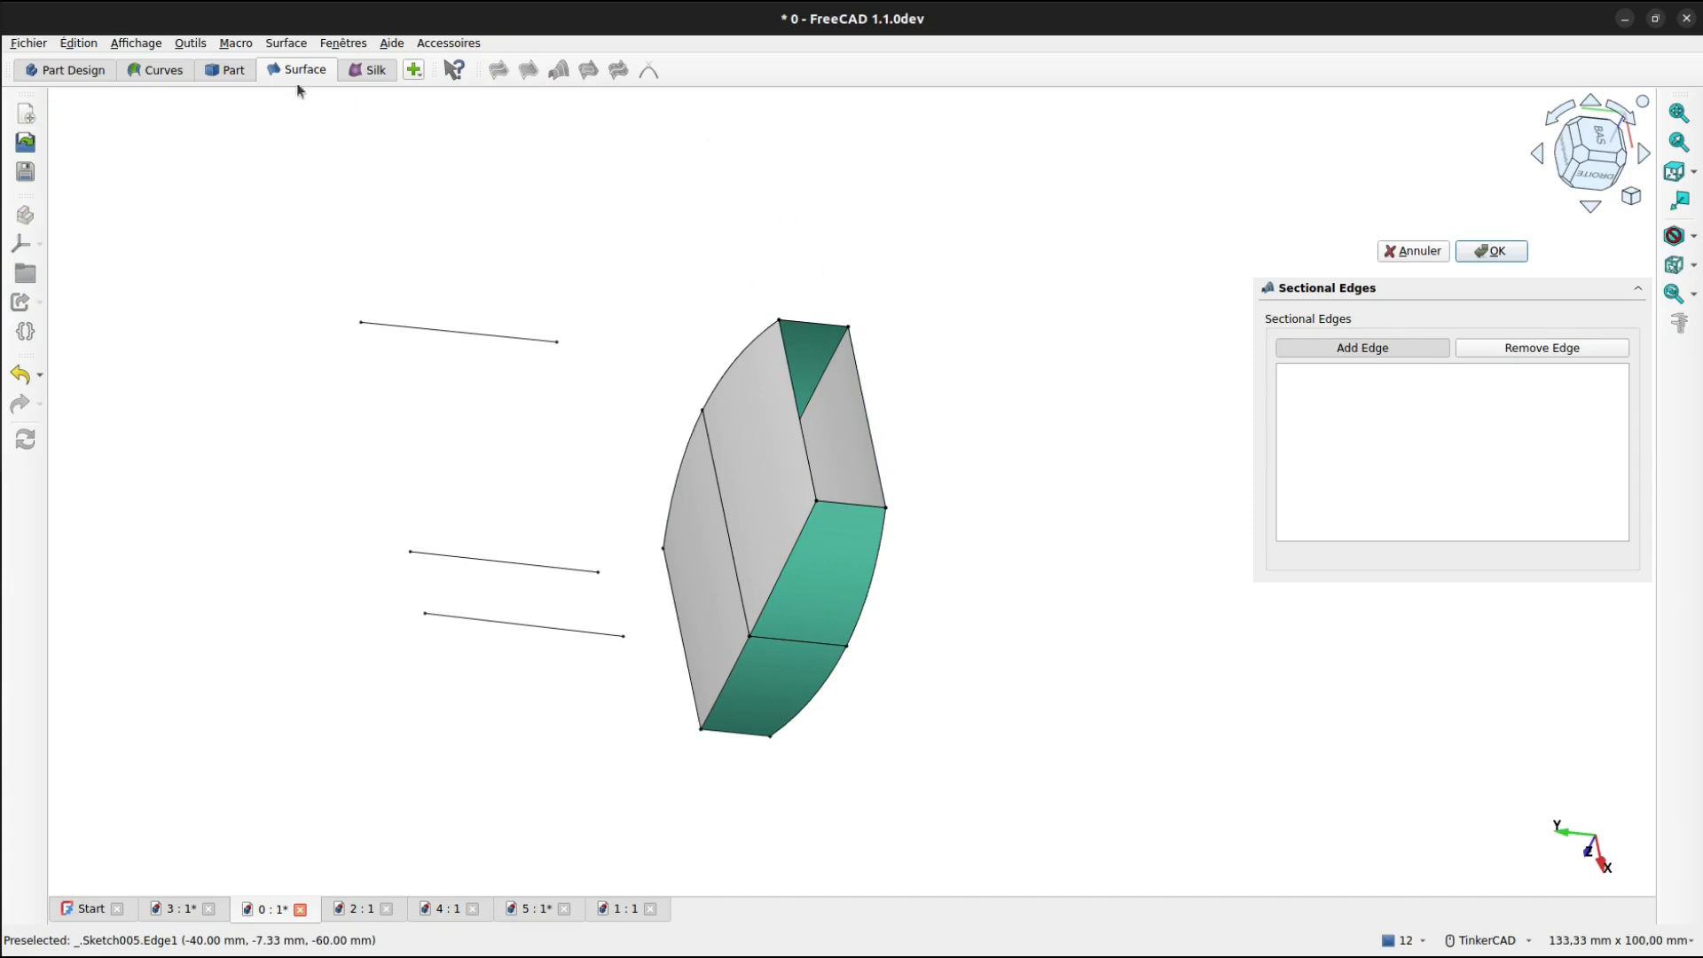
left_click(227, 70)
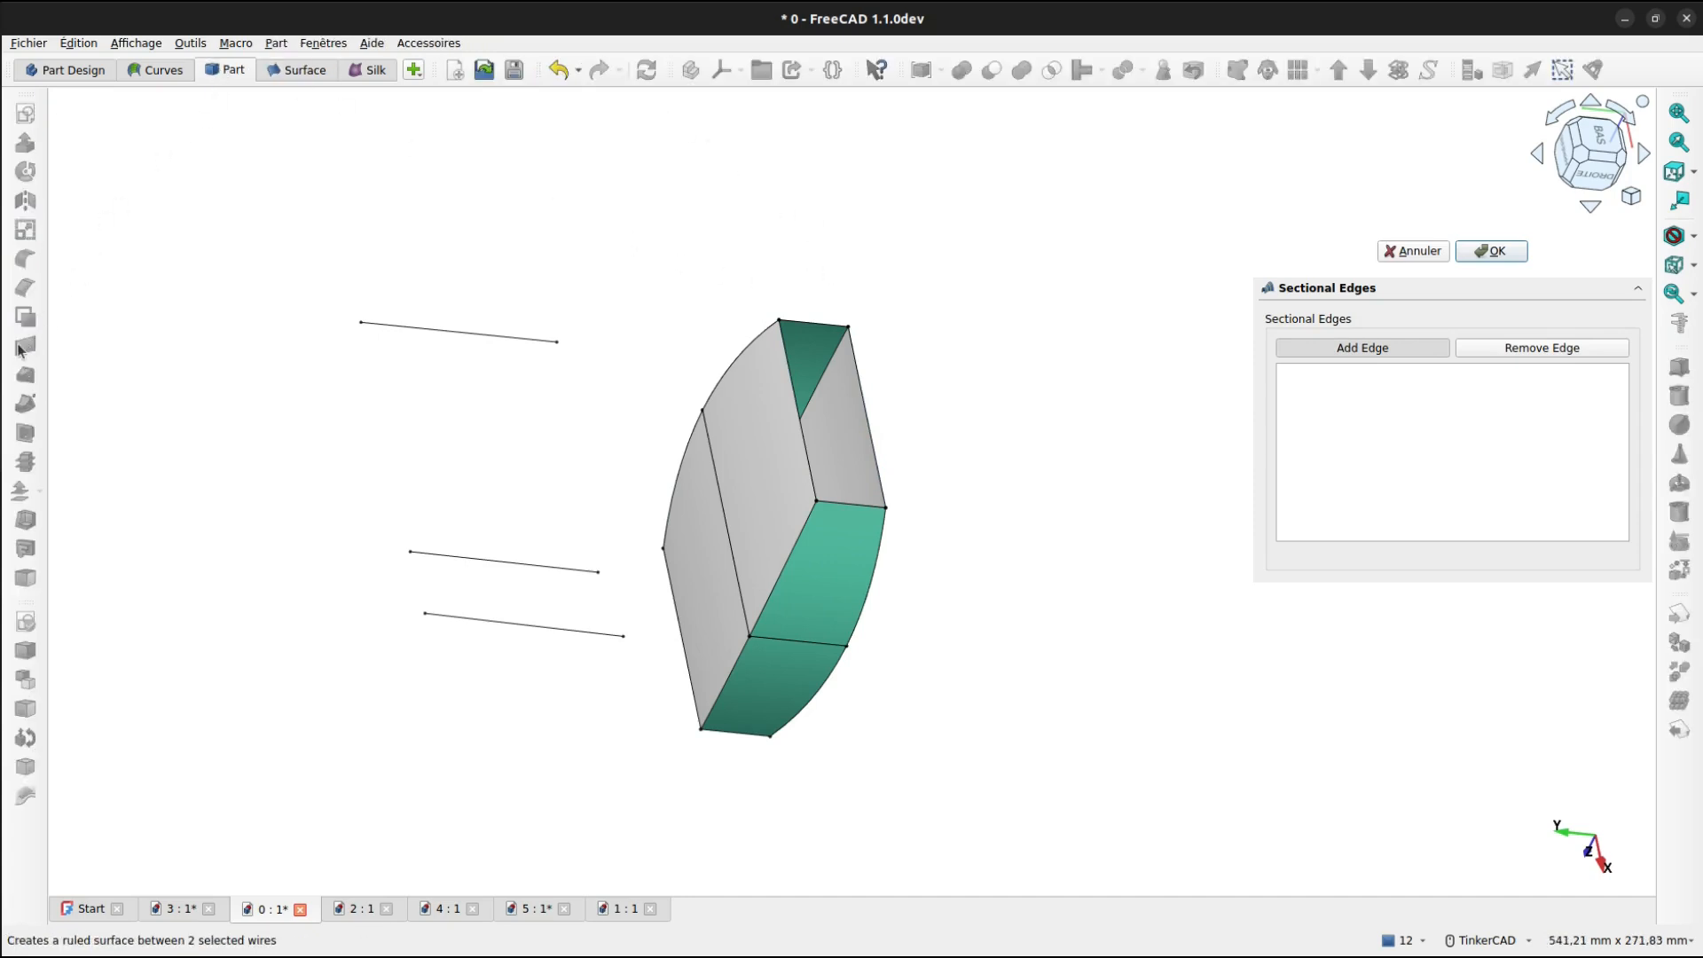
left_click(302, 69)
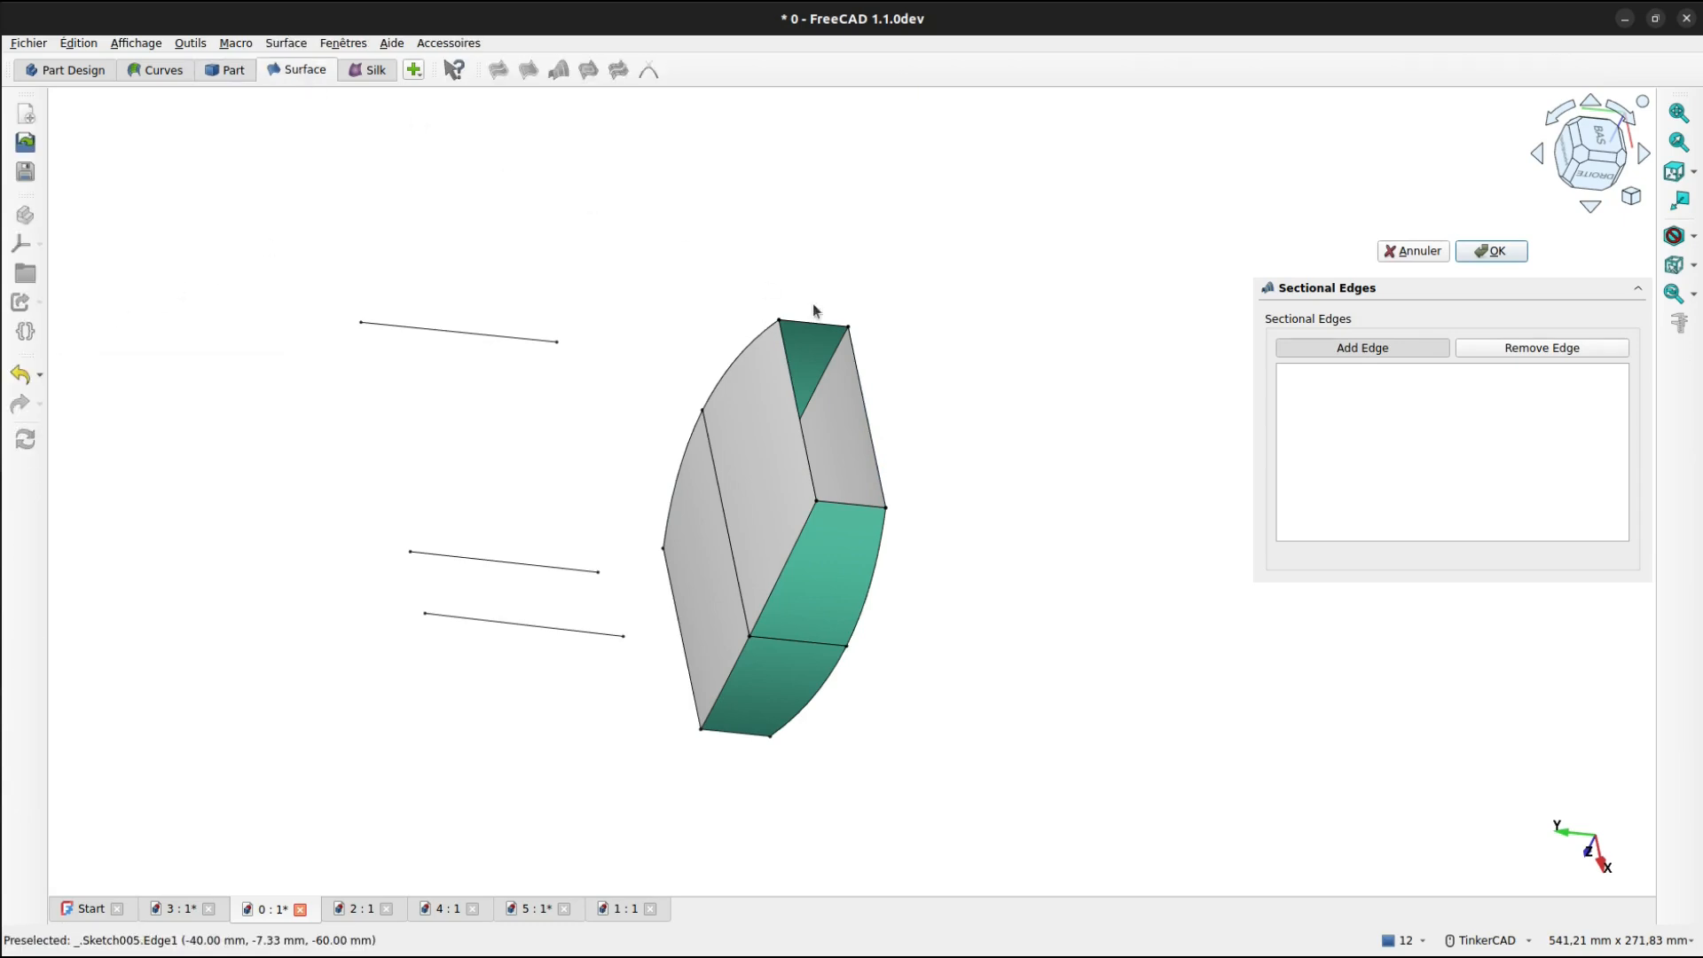
left_click(832, 326)
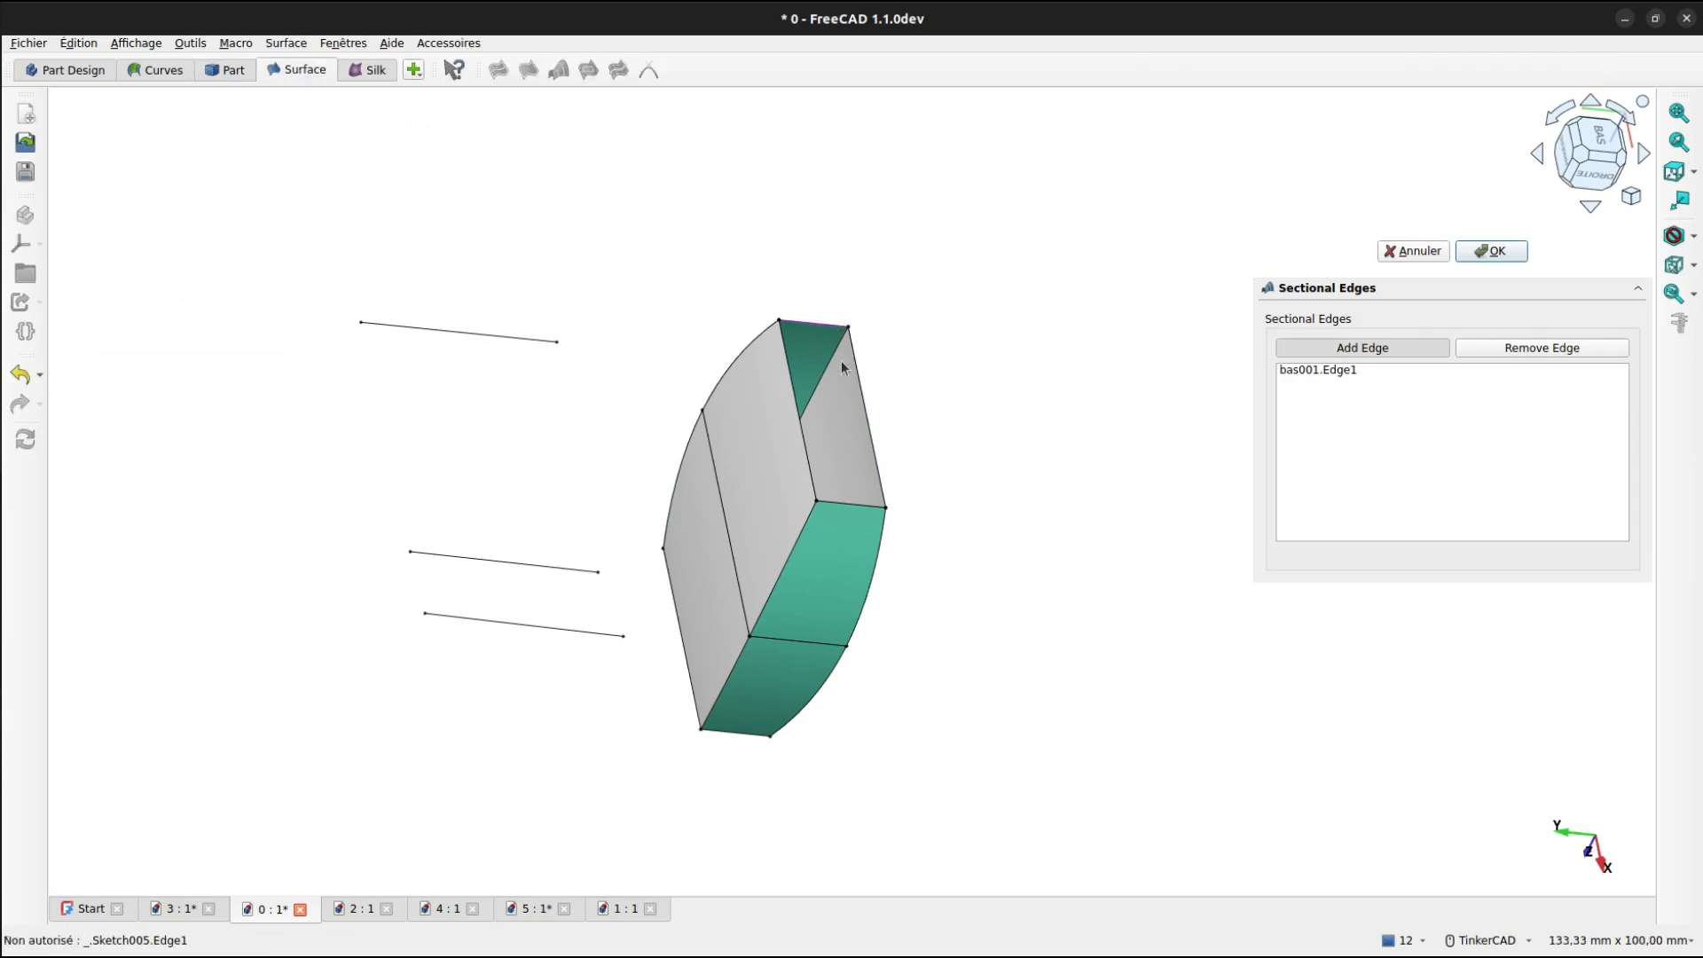
left_click(846, 506)
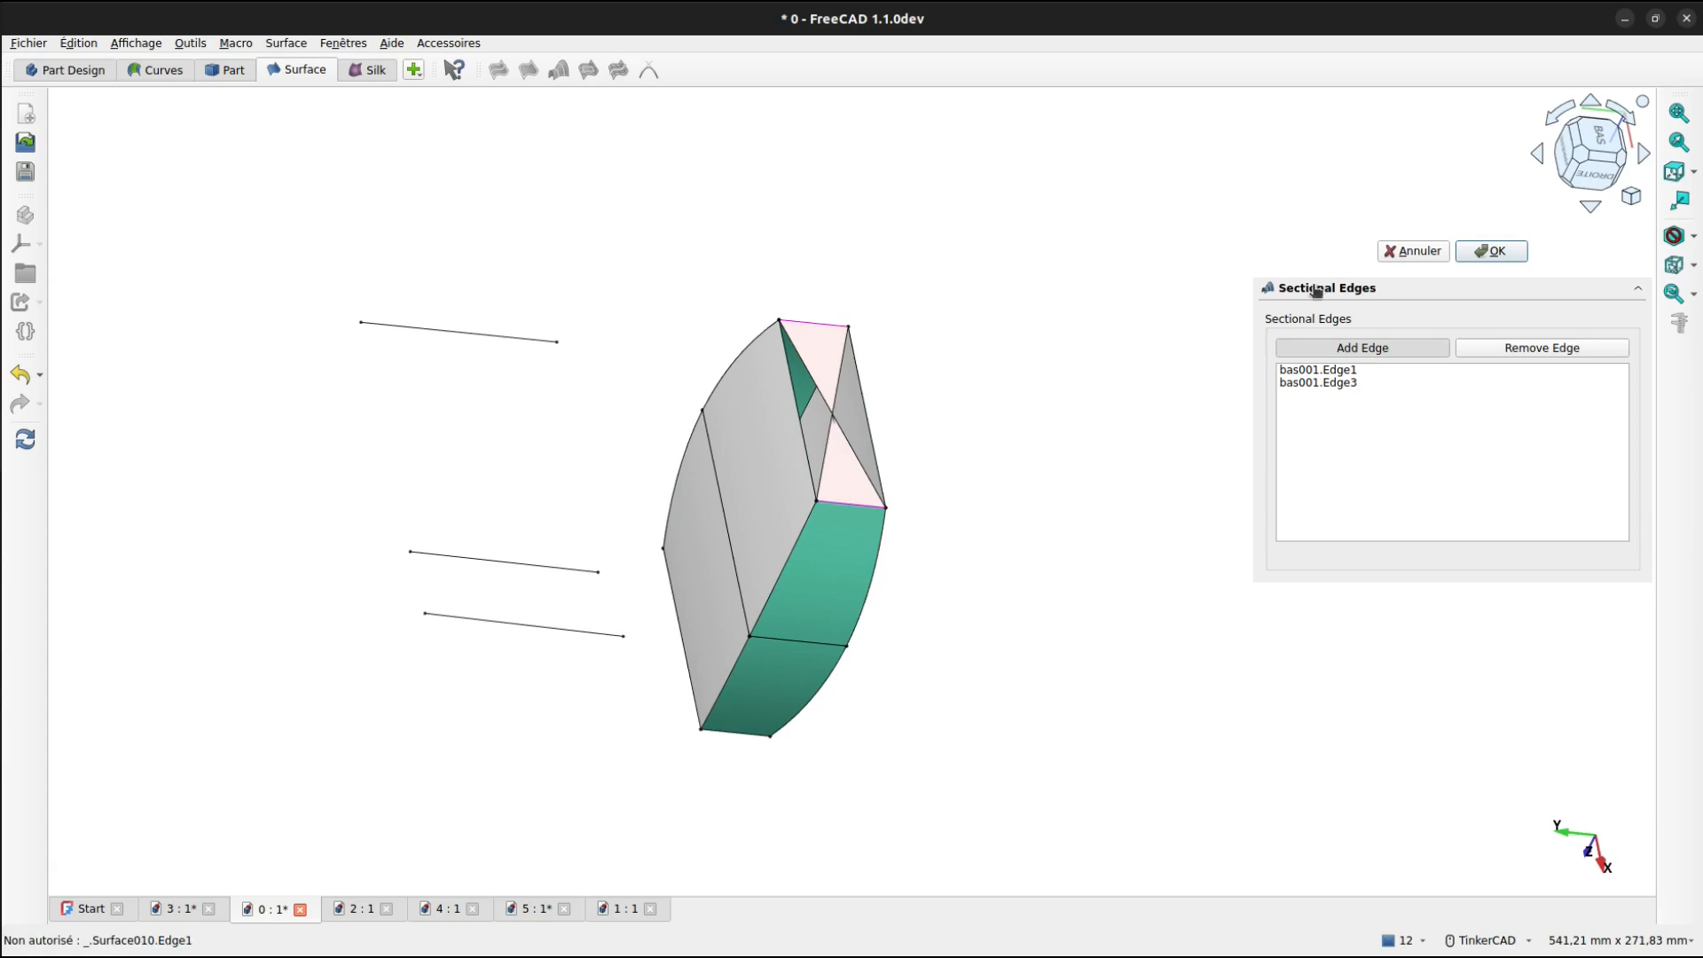
left_click(1417, 252)
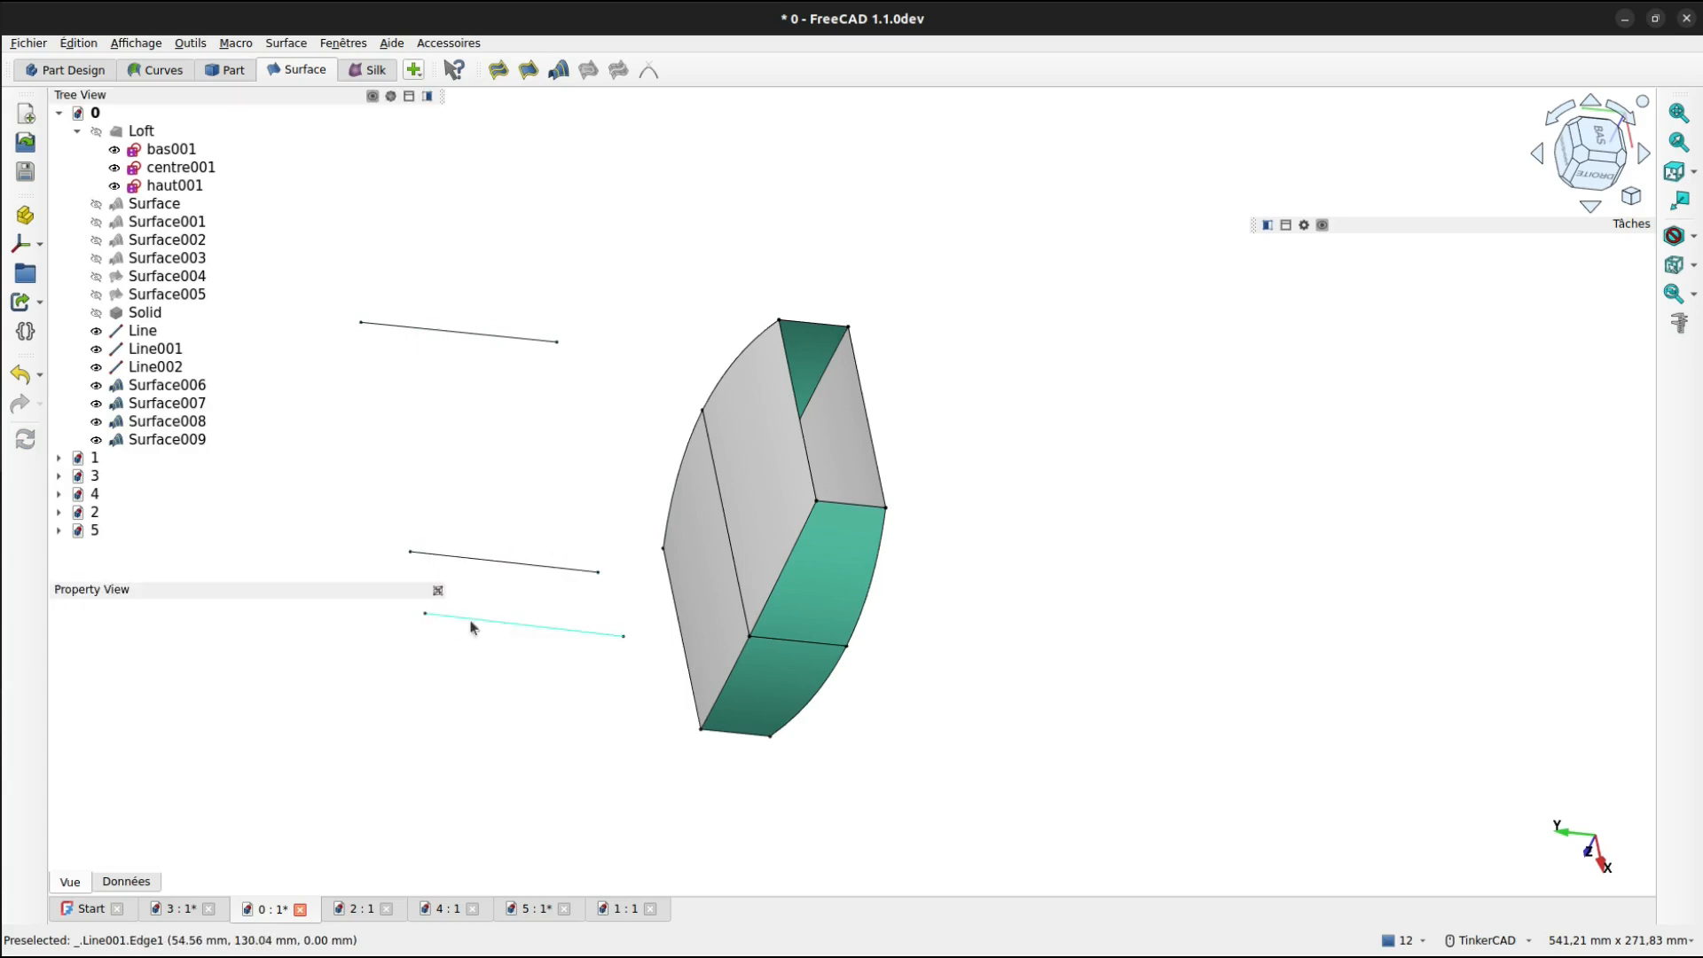
Try a sections surface between the separate lines Line and Line002, and cancel it.
left_click(528, 71)
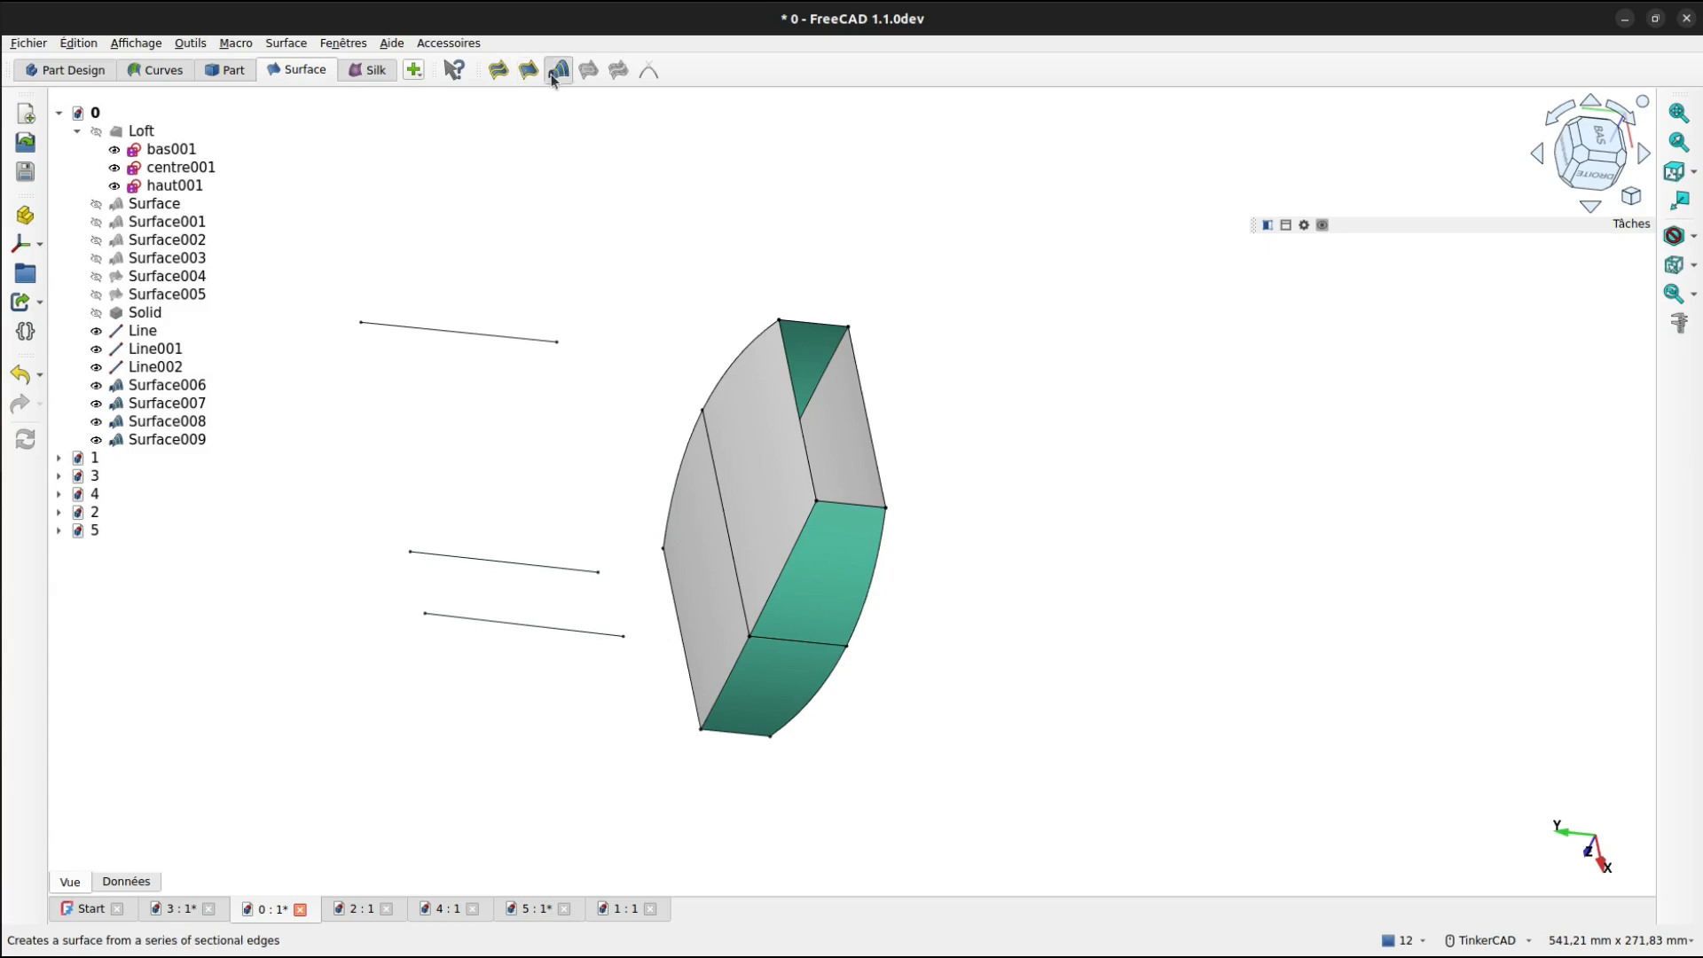
left_click(487, 334)
left_click(501, 562)
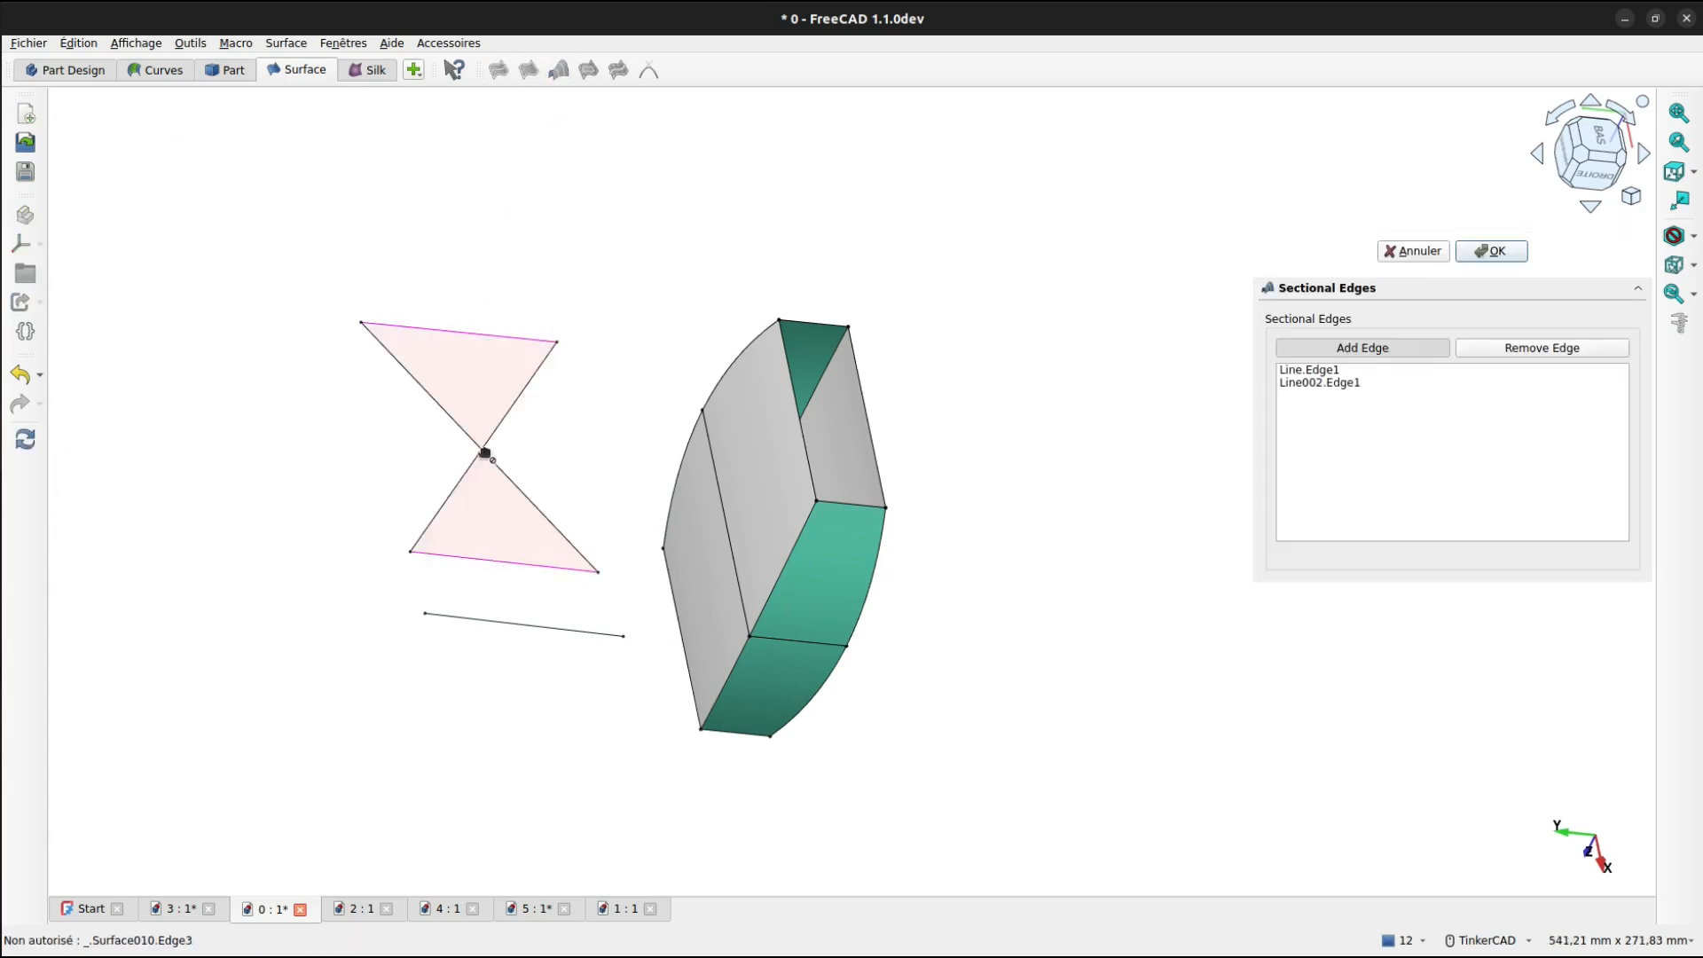
left_click(1411, 252)
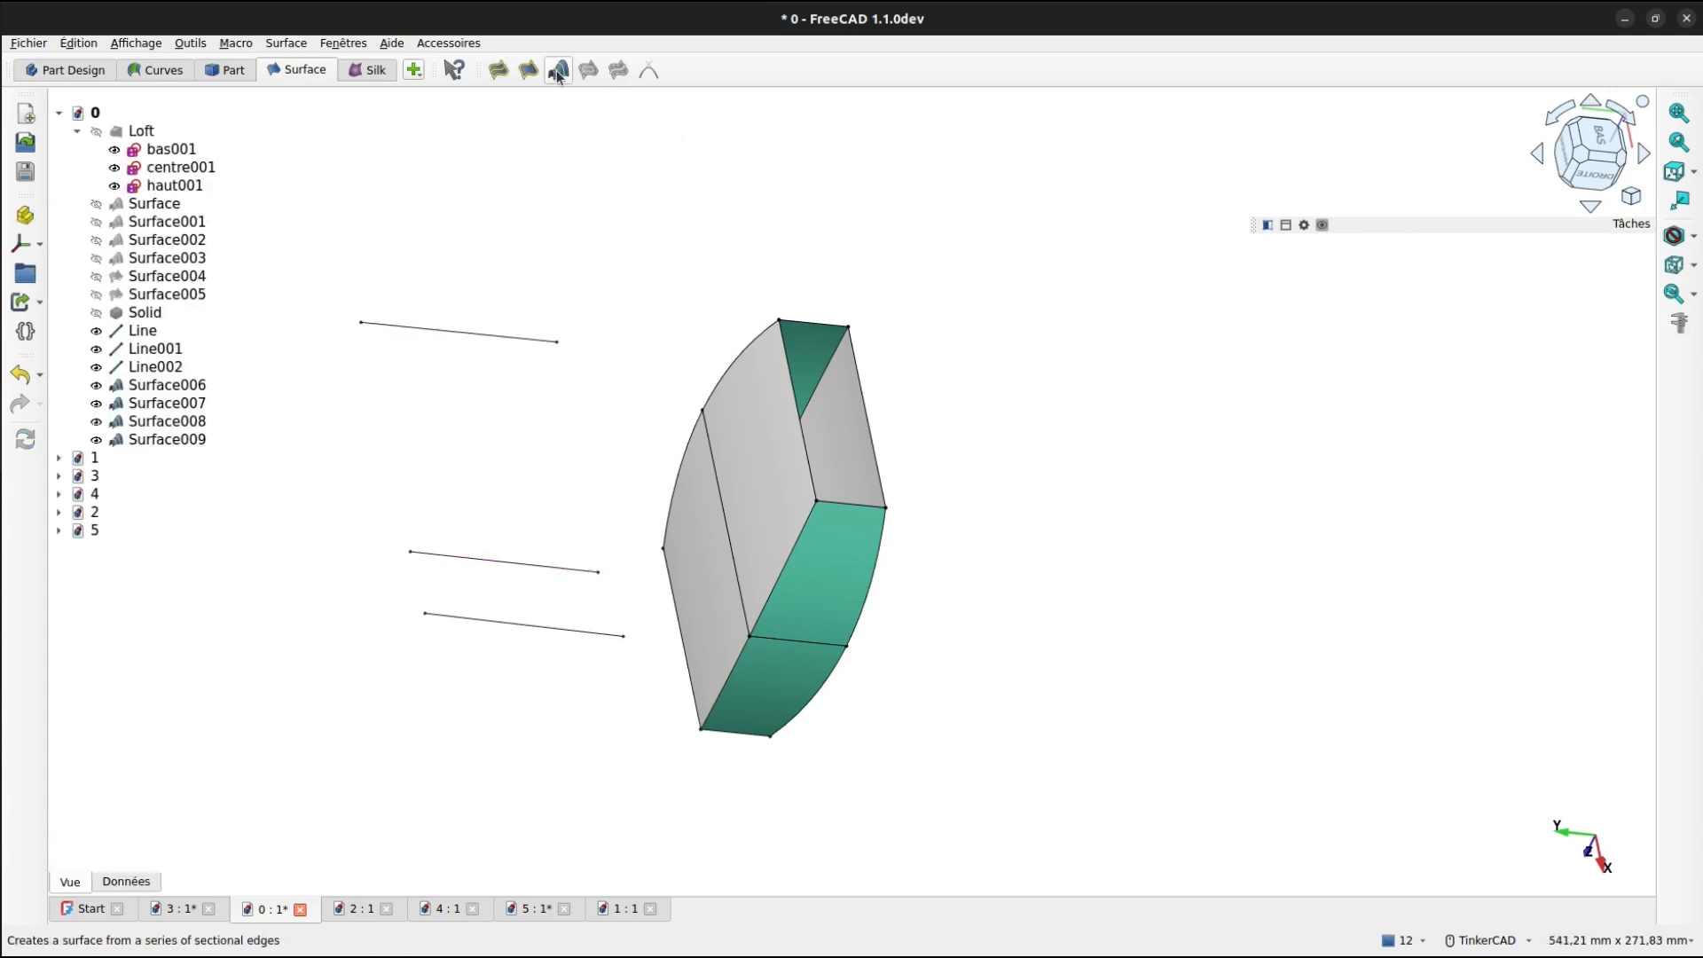
Try a sections surface between the separate lines Line and Line001, and cancel it.
left_click(528, 71)
left_click(466, 333)
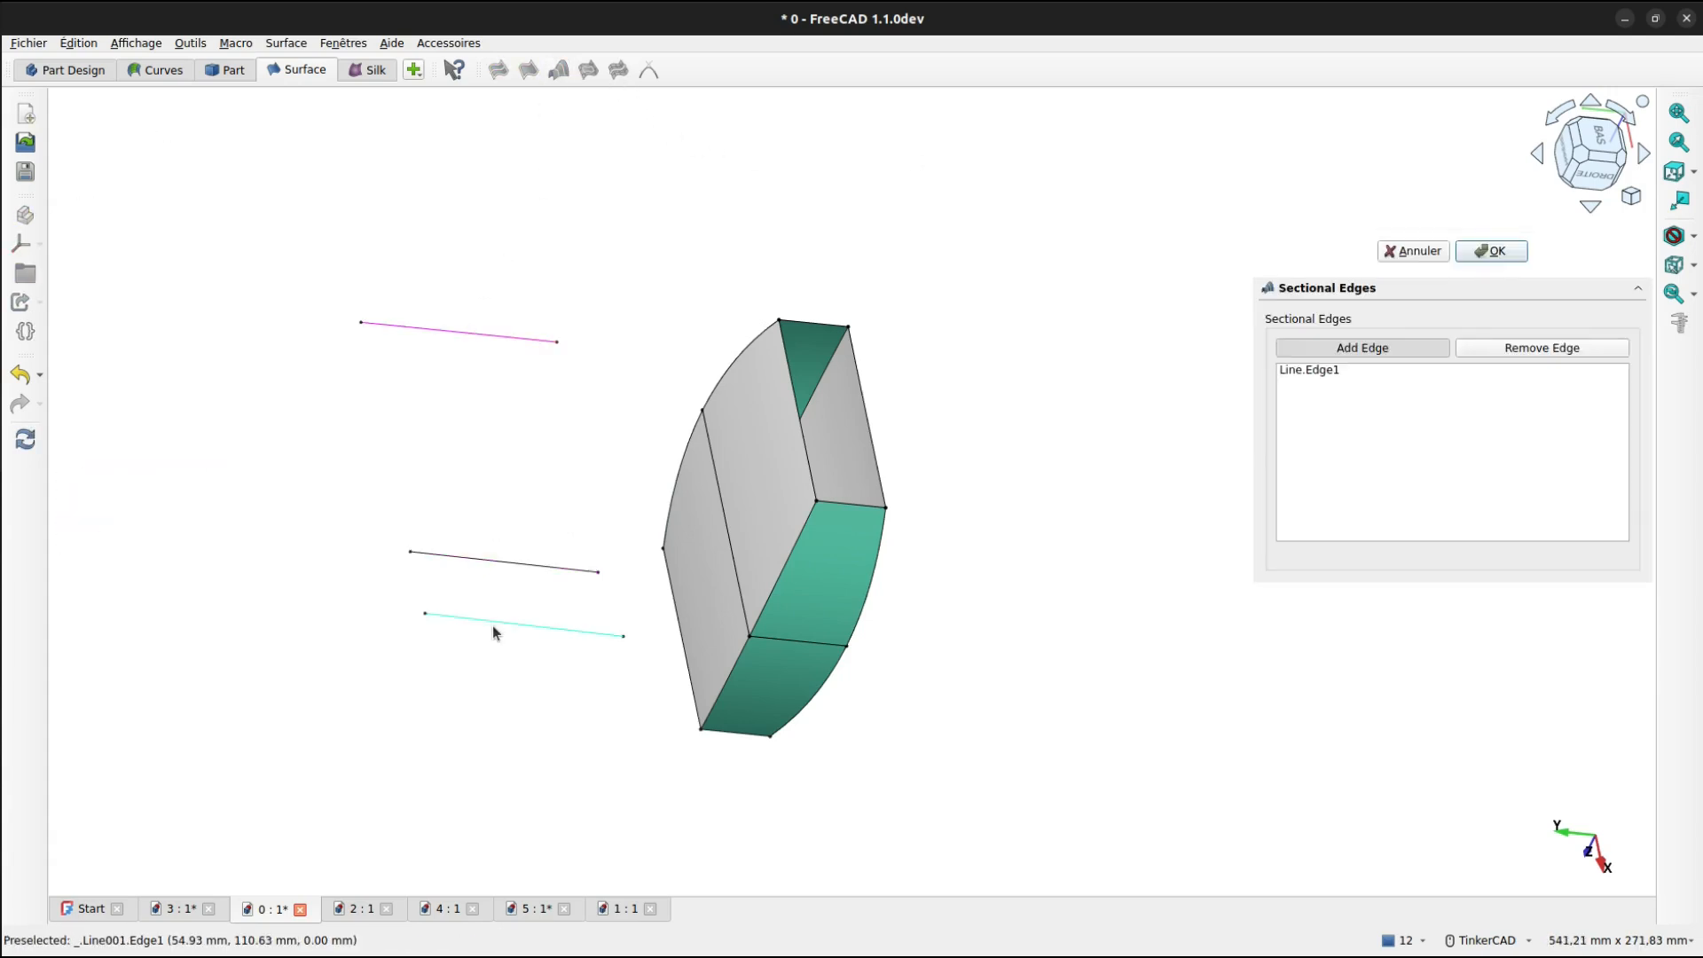
left_click(496, 631)
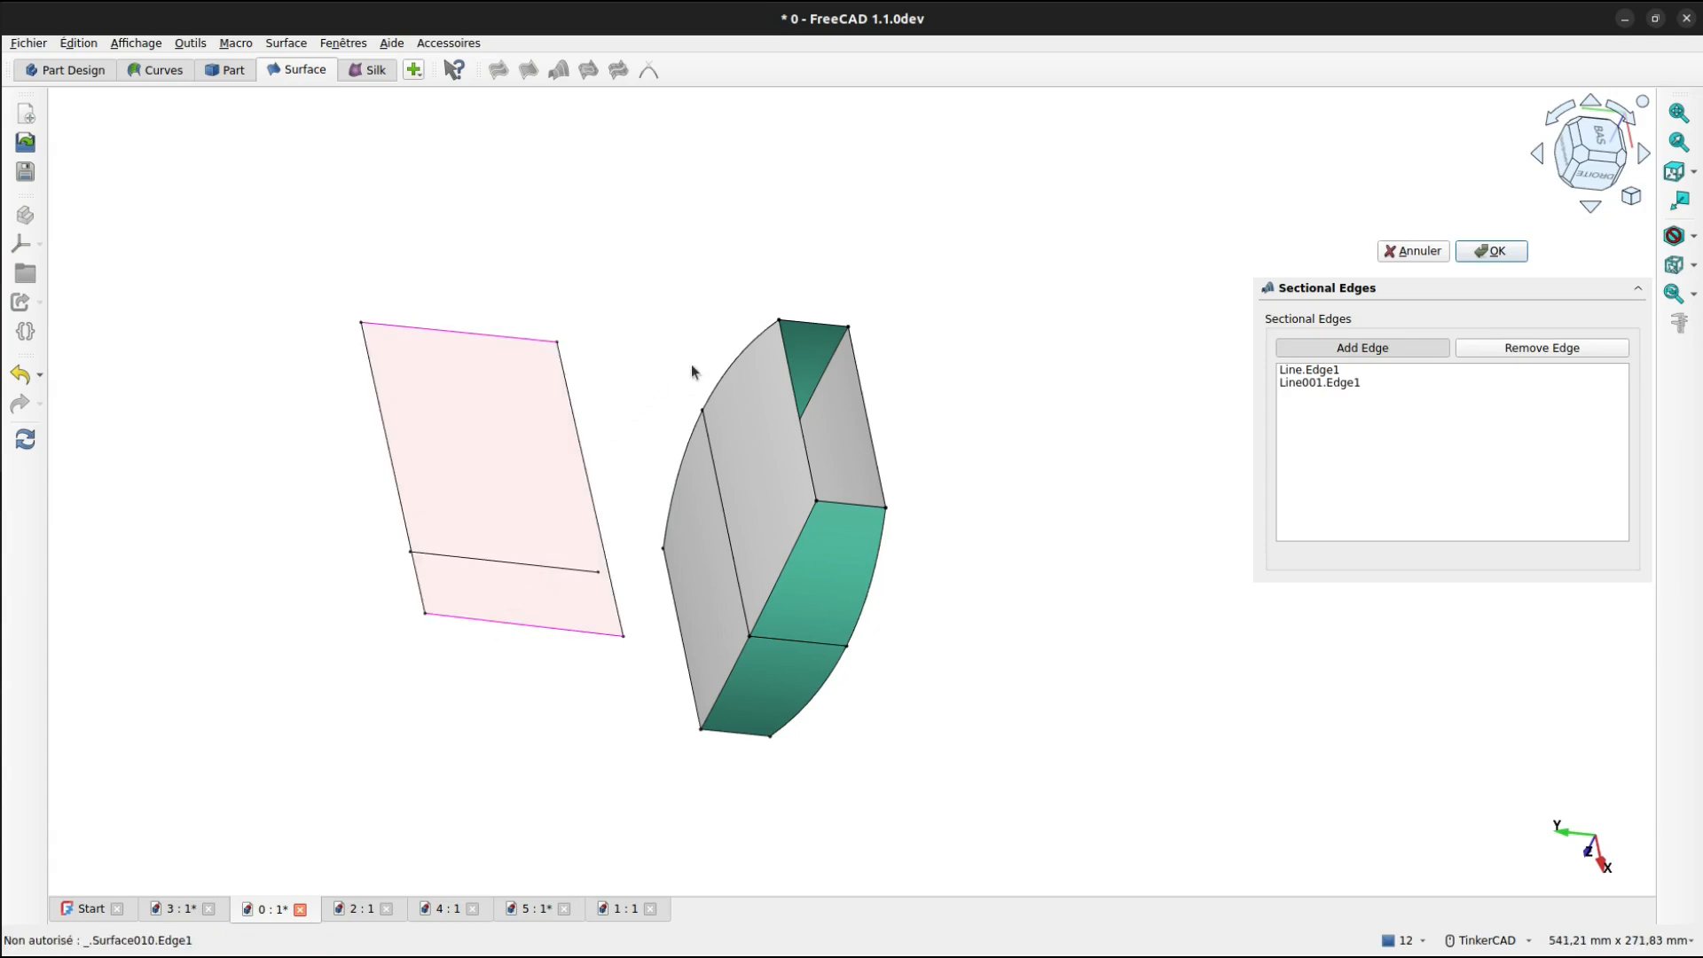
left_click(1410, 253)
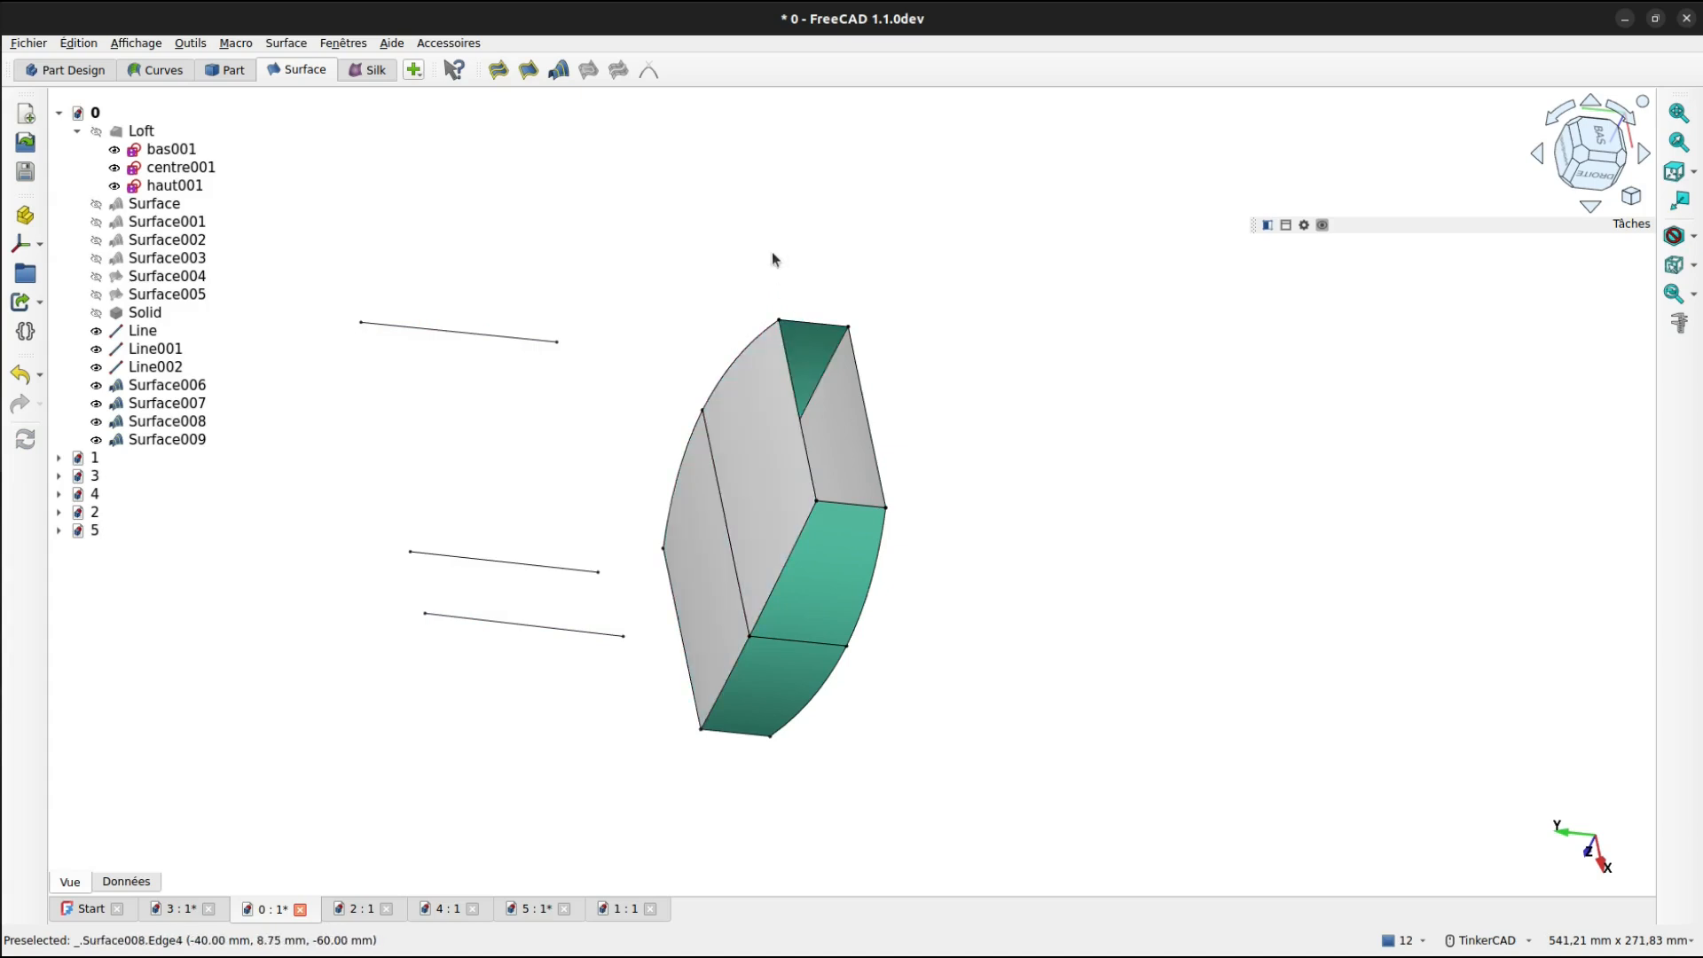
Close the bas001 end with a filling surface bounded by its four edges: Edge4, Edge1, Edge2 and Edge3.
left_click(498, 70)
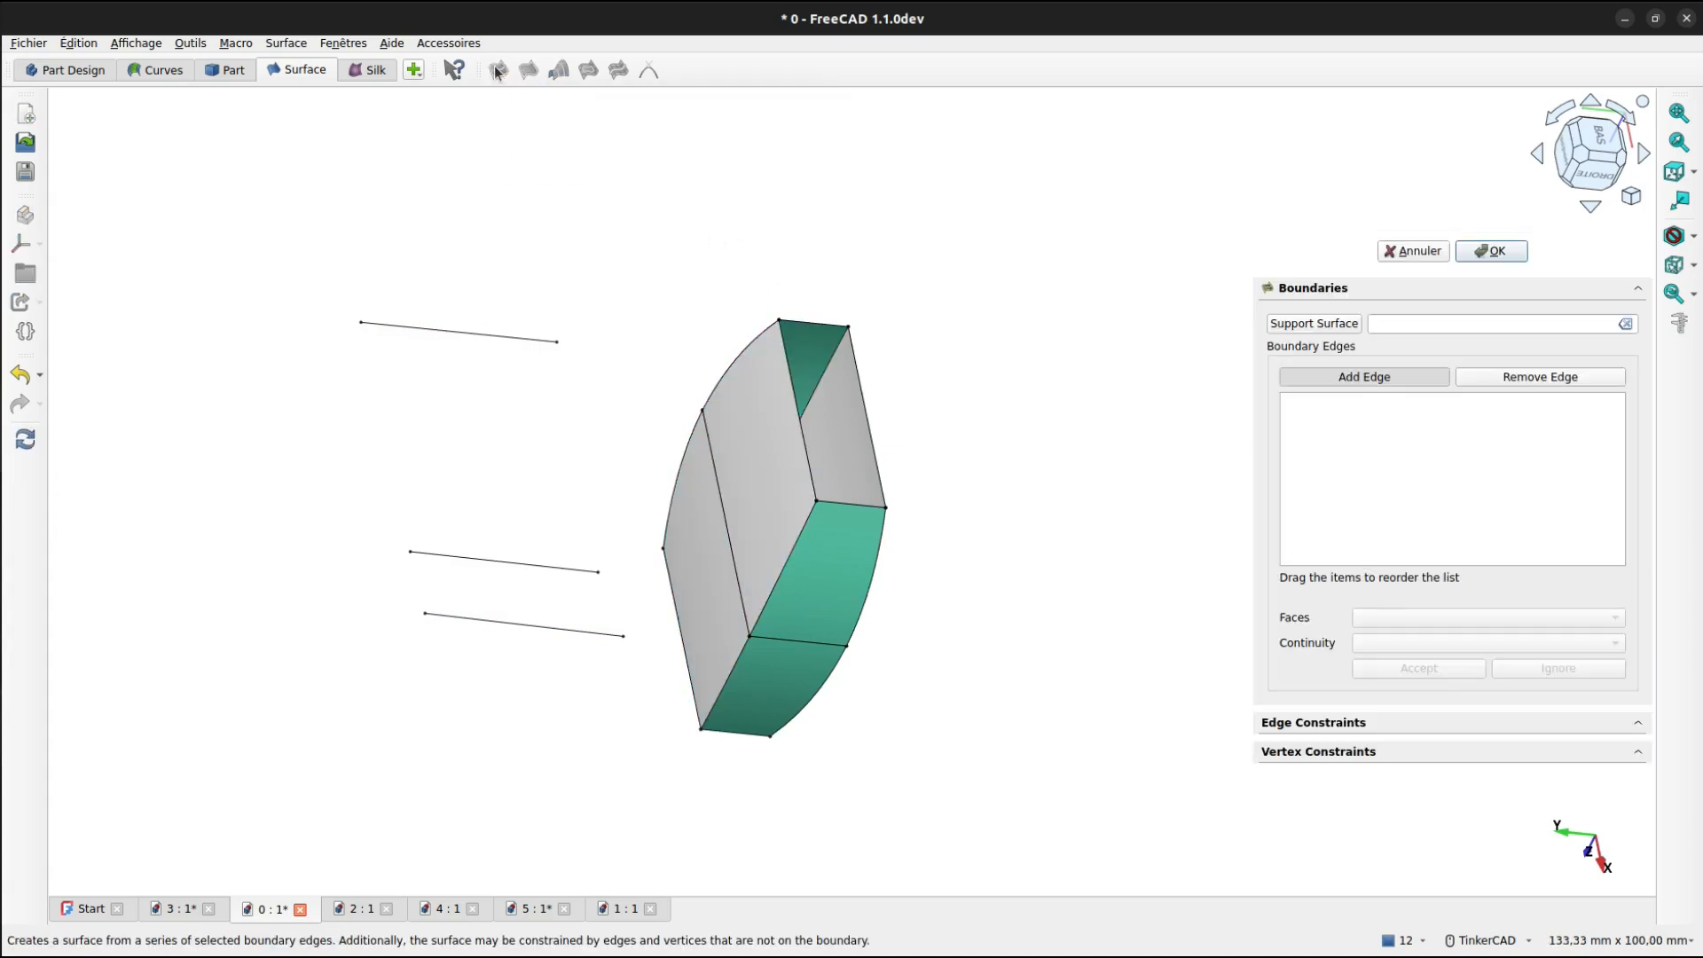
left_click(808, 419)
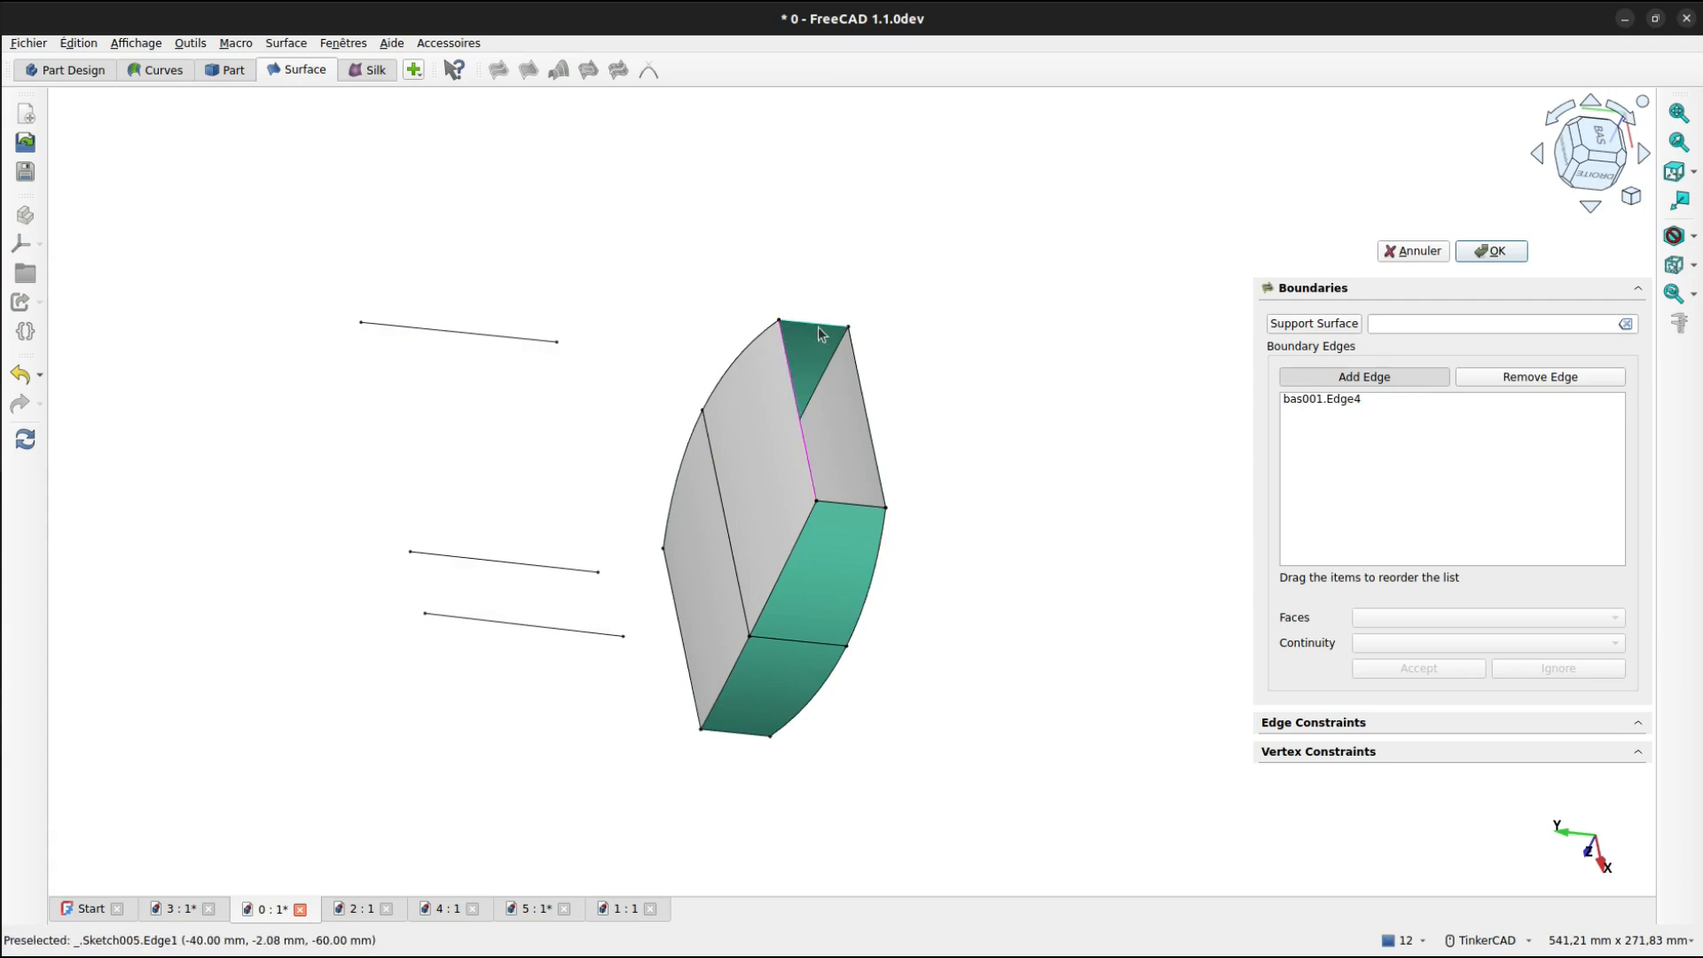
left_click(815, 324)
left_click(864, 397)
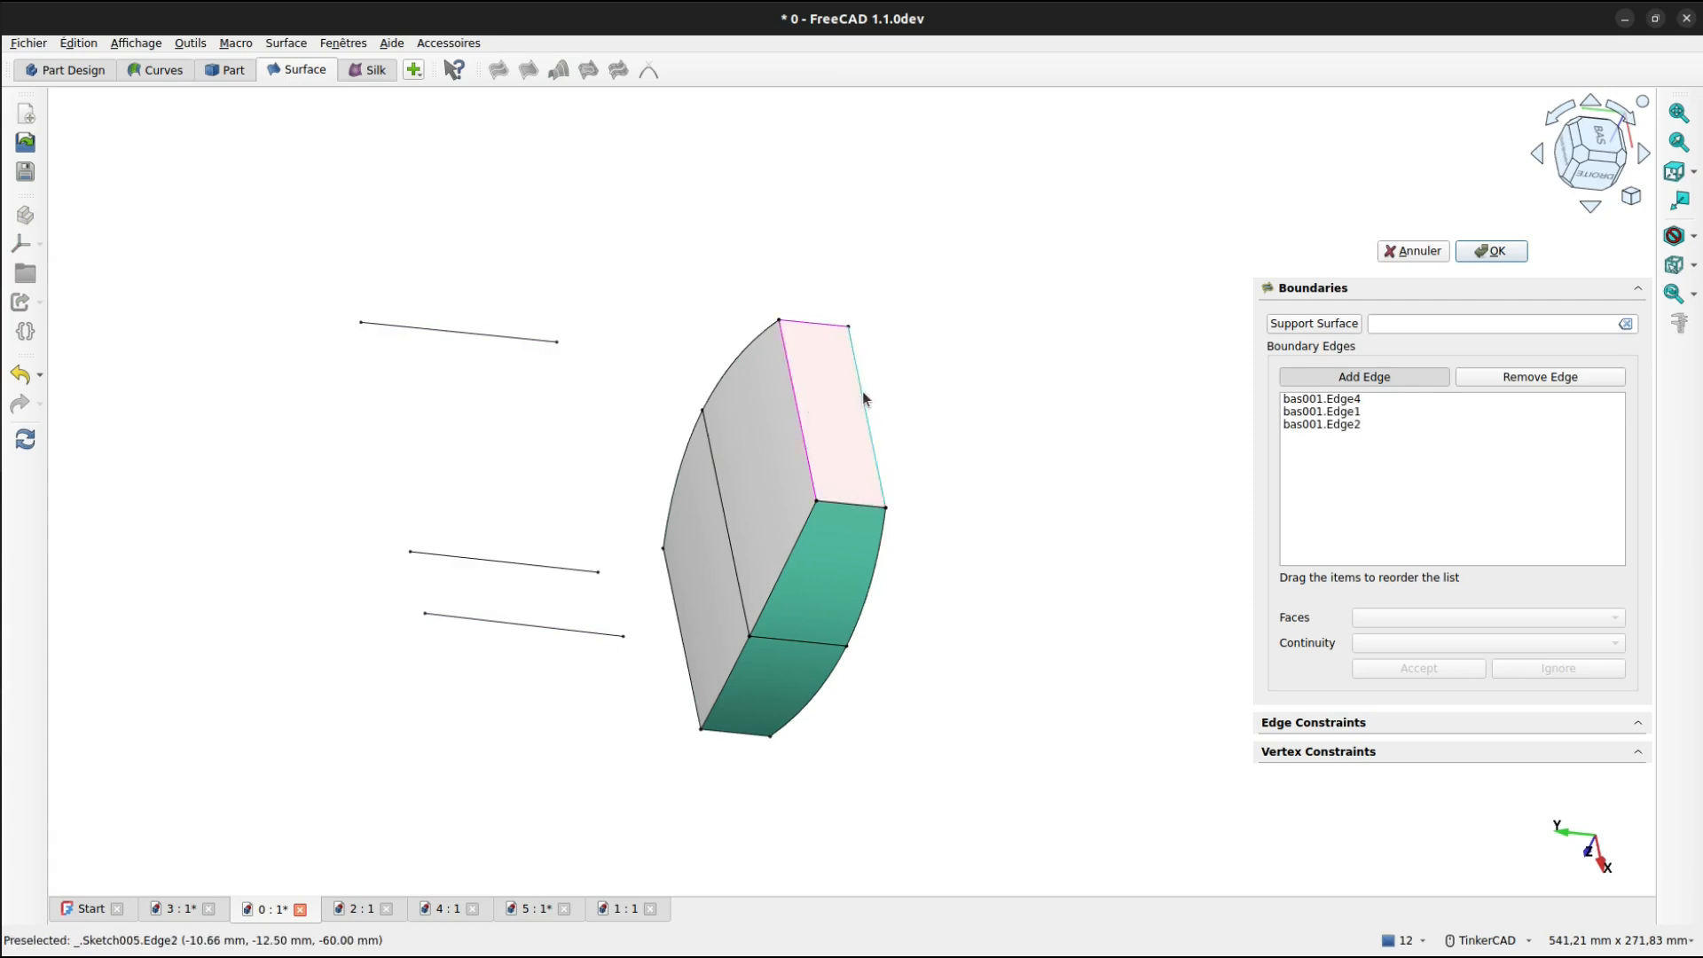
left_click(857, 509)
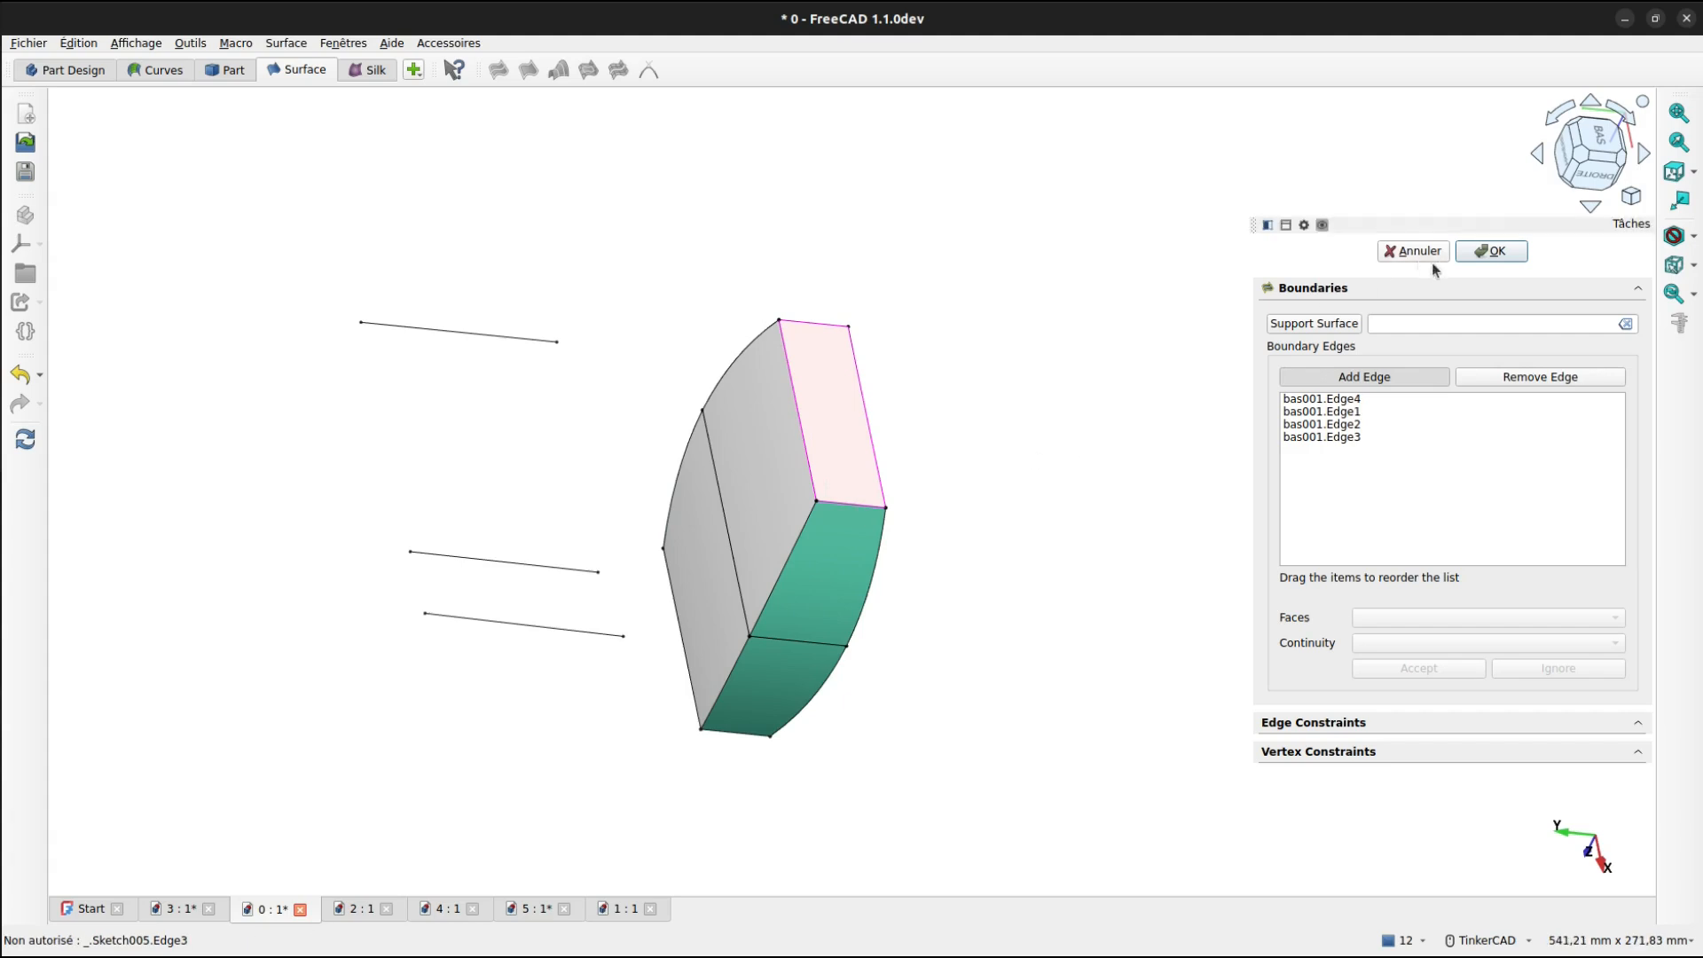
left_click(1492, 251)
Create a face from the haut001 sketch to close the shell's open end, using the Part workbench.
right_click_drag(700, 512, 1006, 165)
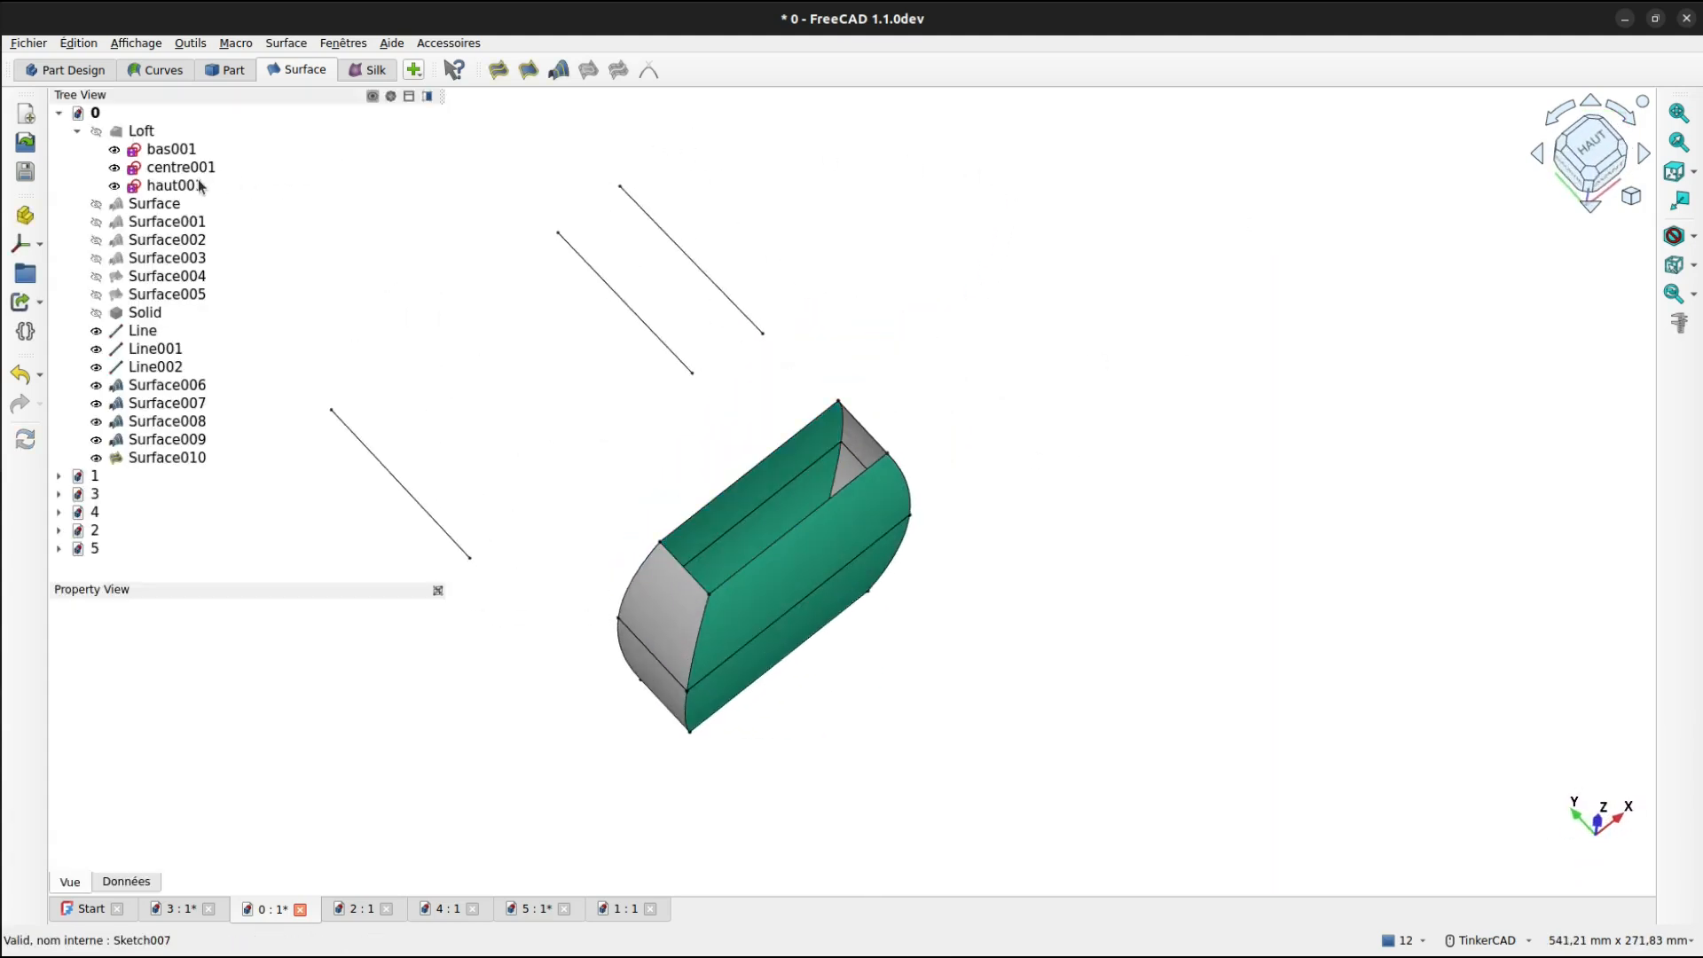
right_click_drag(731, 514, 722, 419)
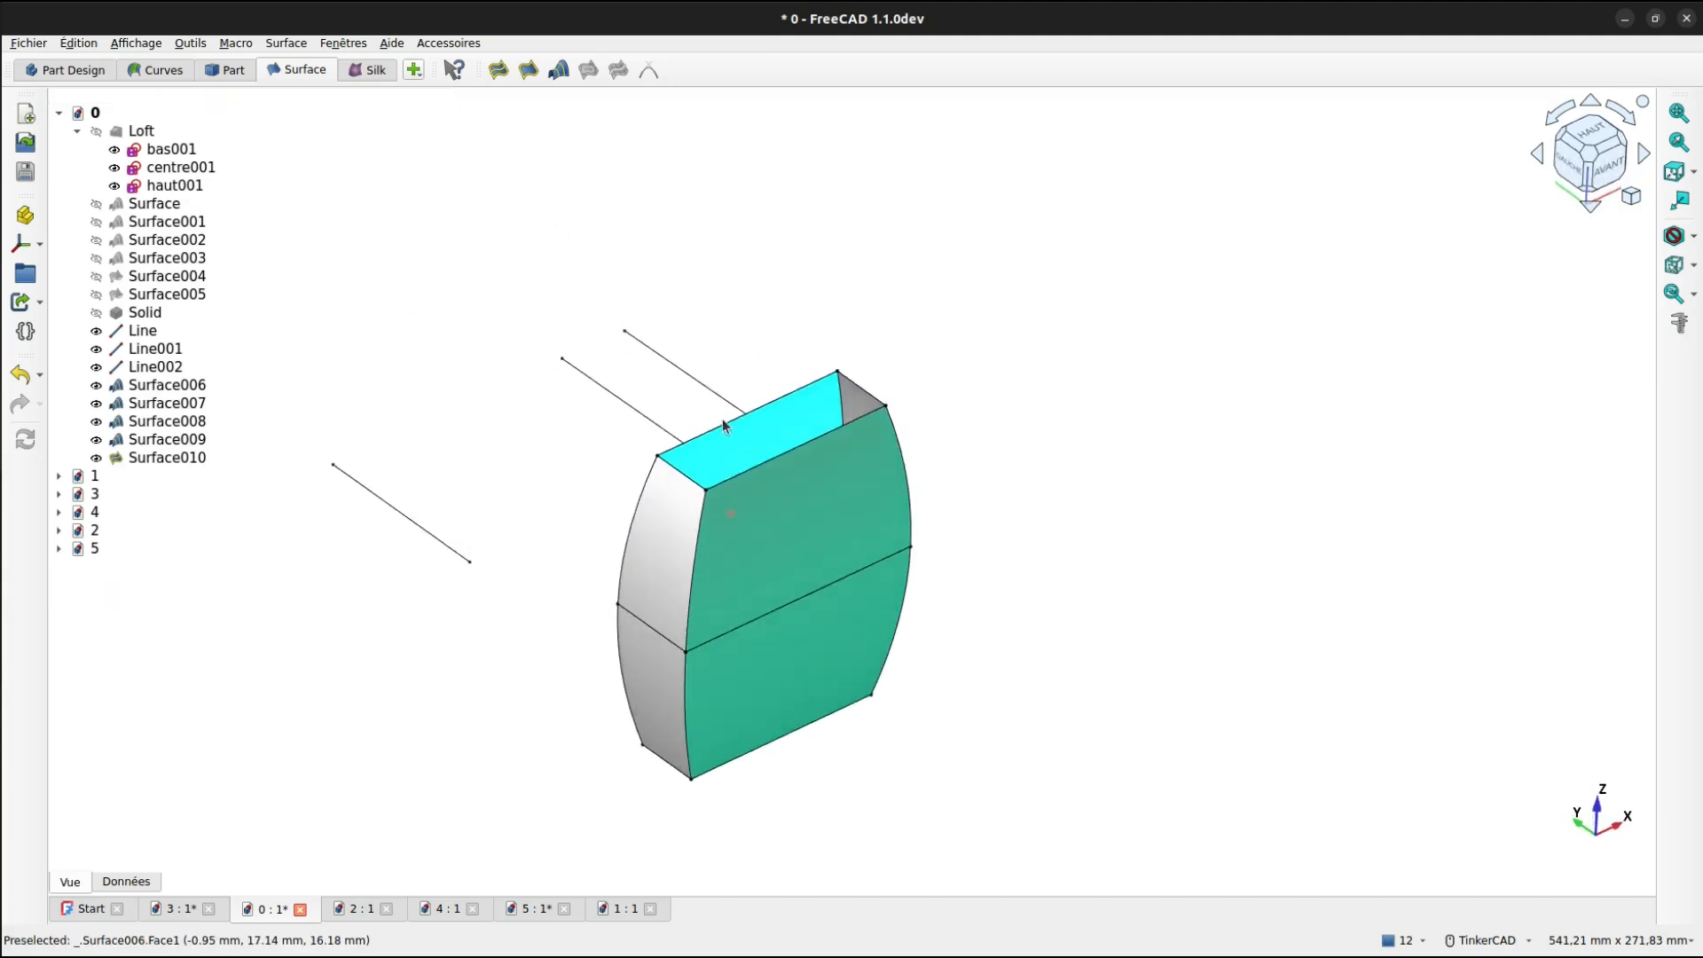
left_click(227, 71)
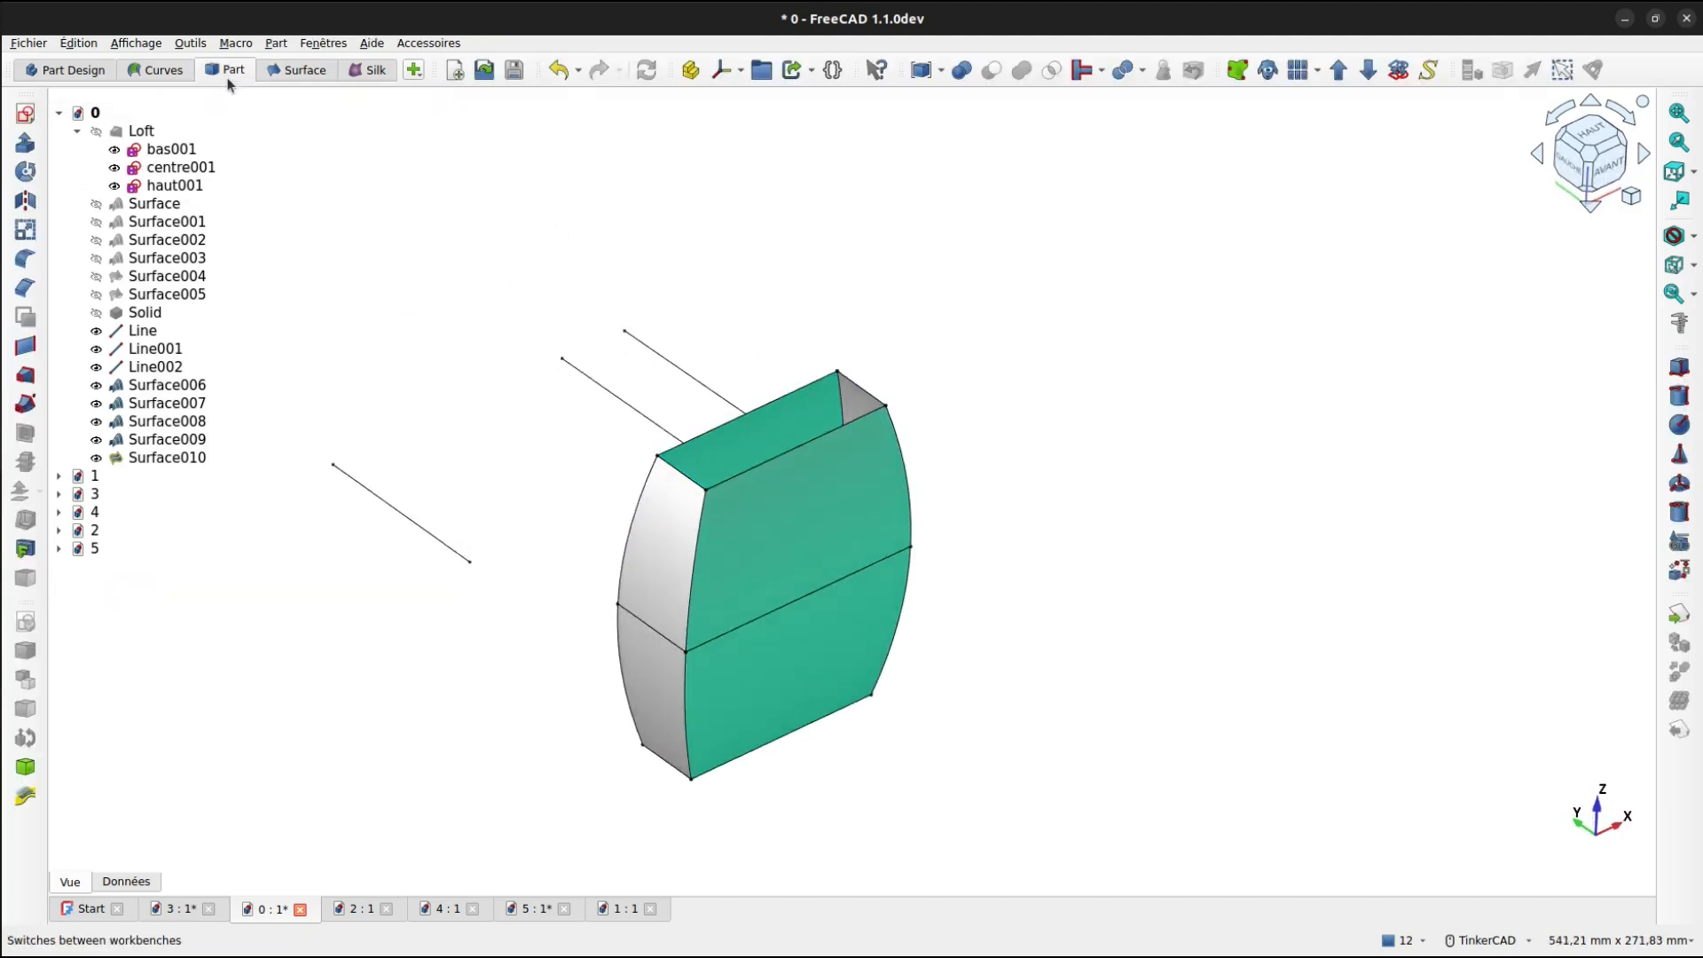
left_click(174, 187)
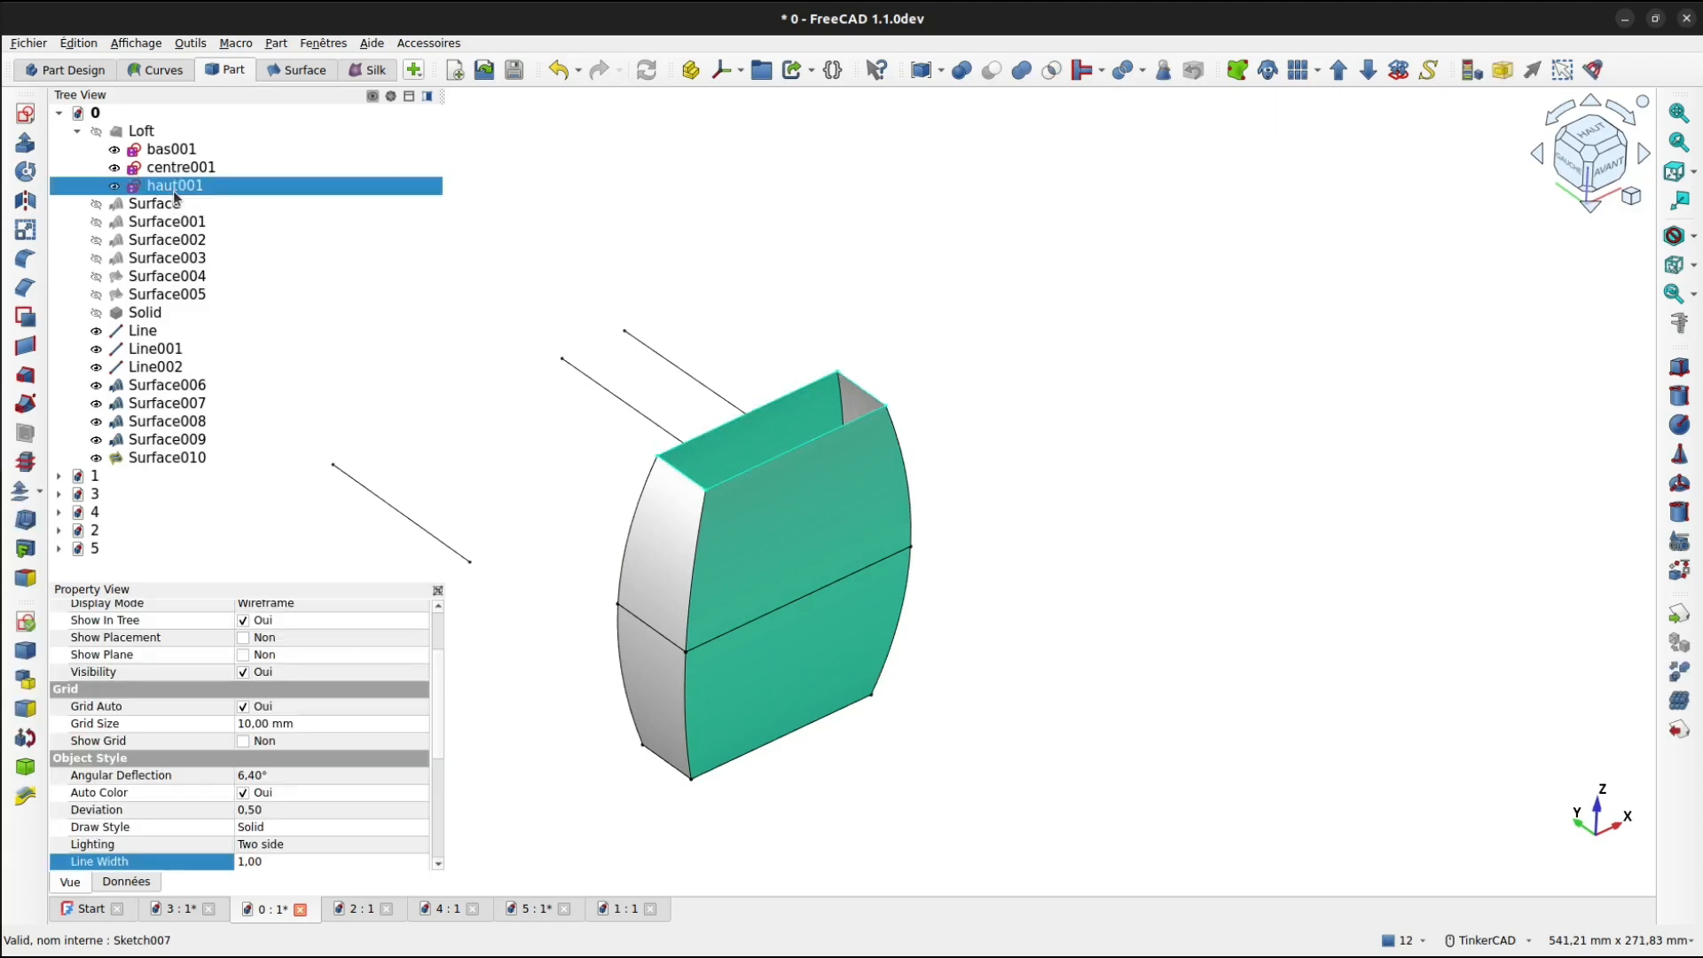
left_click(31, 316)
In document 2, build a sections surface through Edge3 of Sketch, Sketch001, Sketch002 and Sketch003.
key("ctrl+Tab")
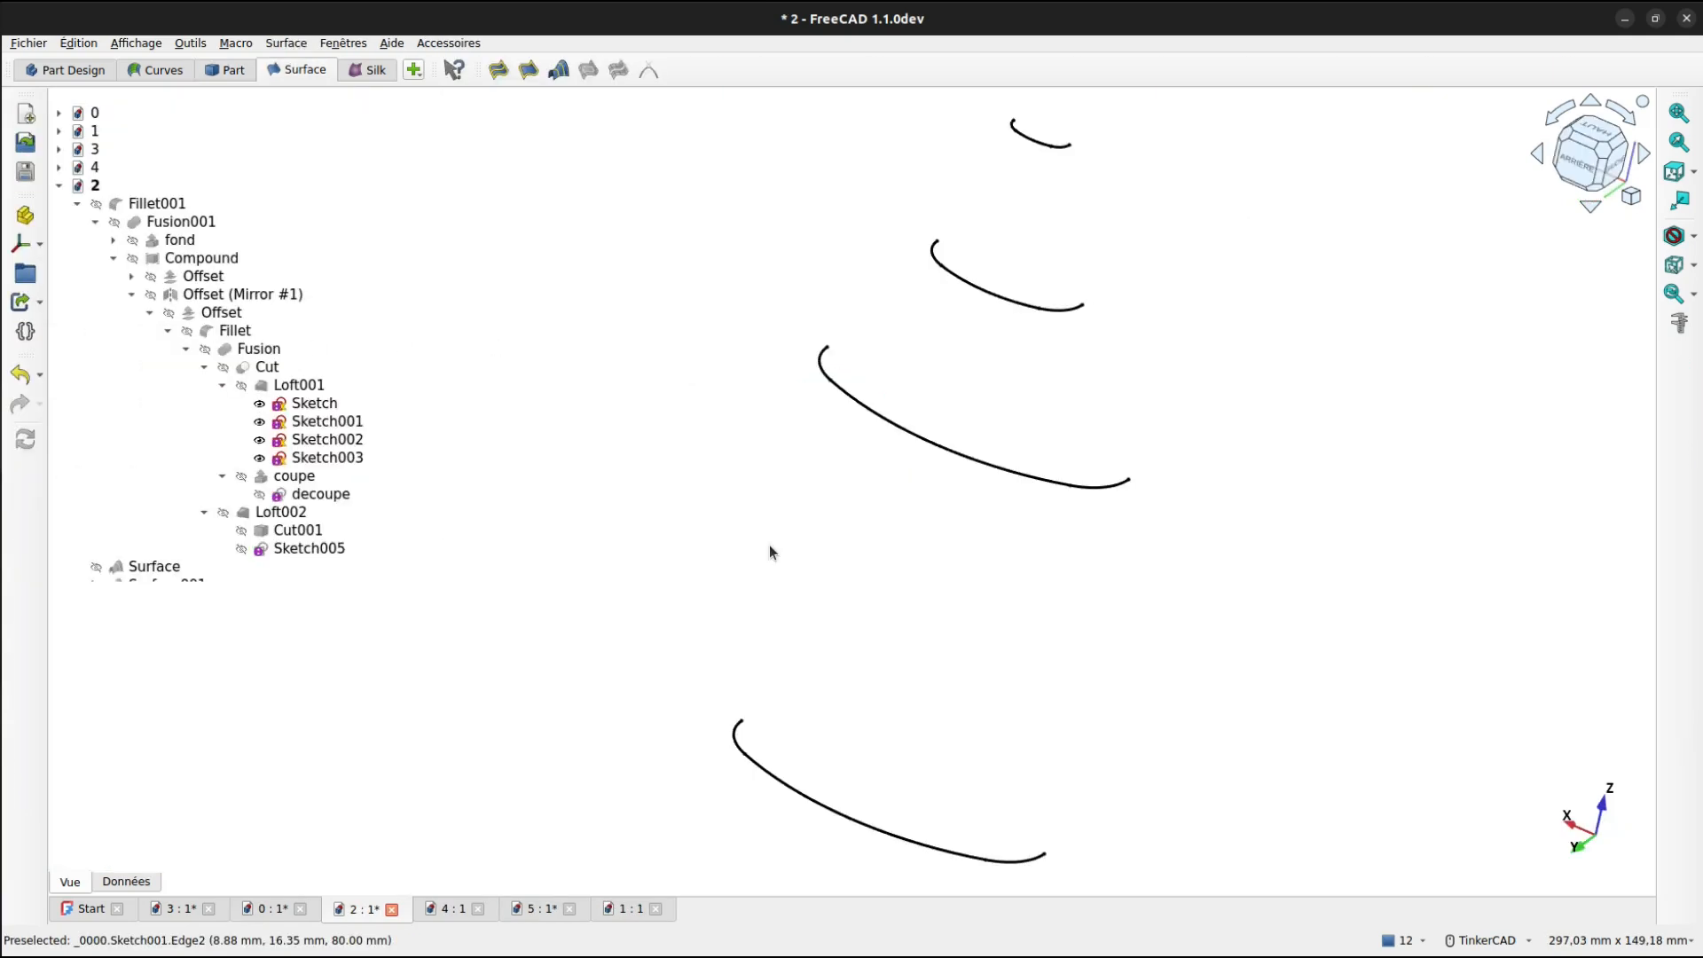
left_click(1024, 860)
left_click(1106, 485)
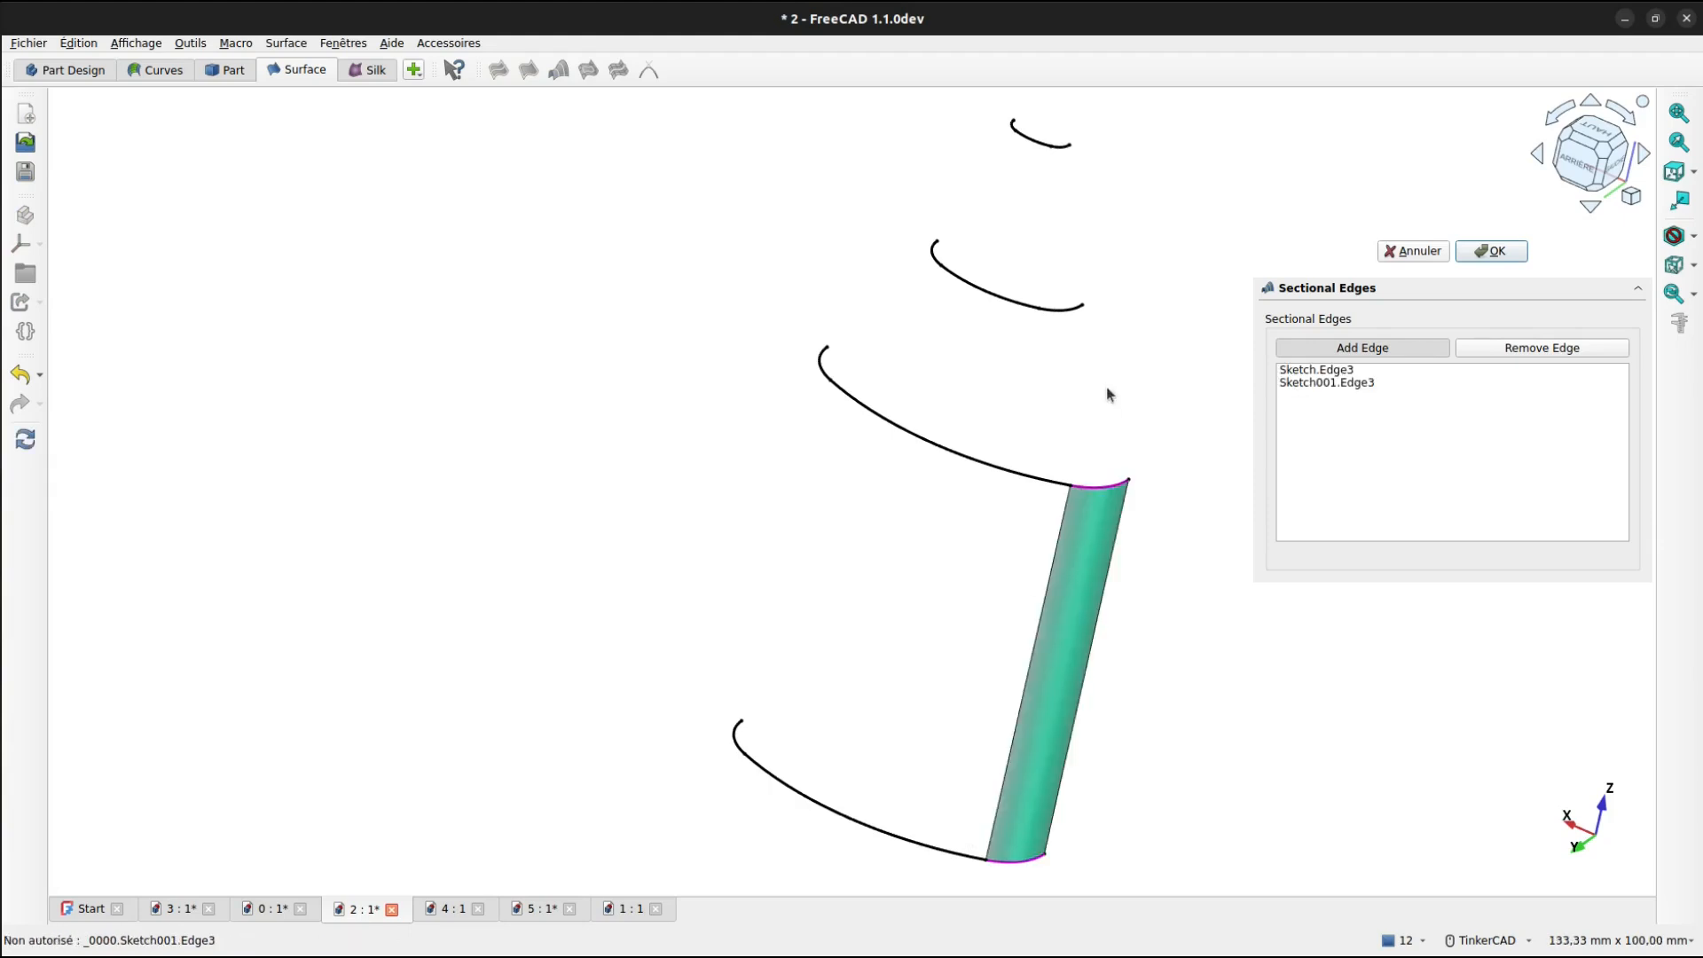
left_click(1075, 311)
left_click(1065, 148)
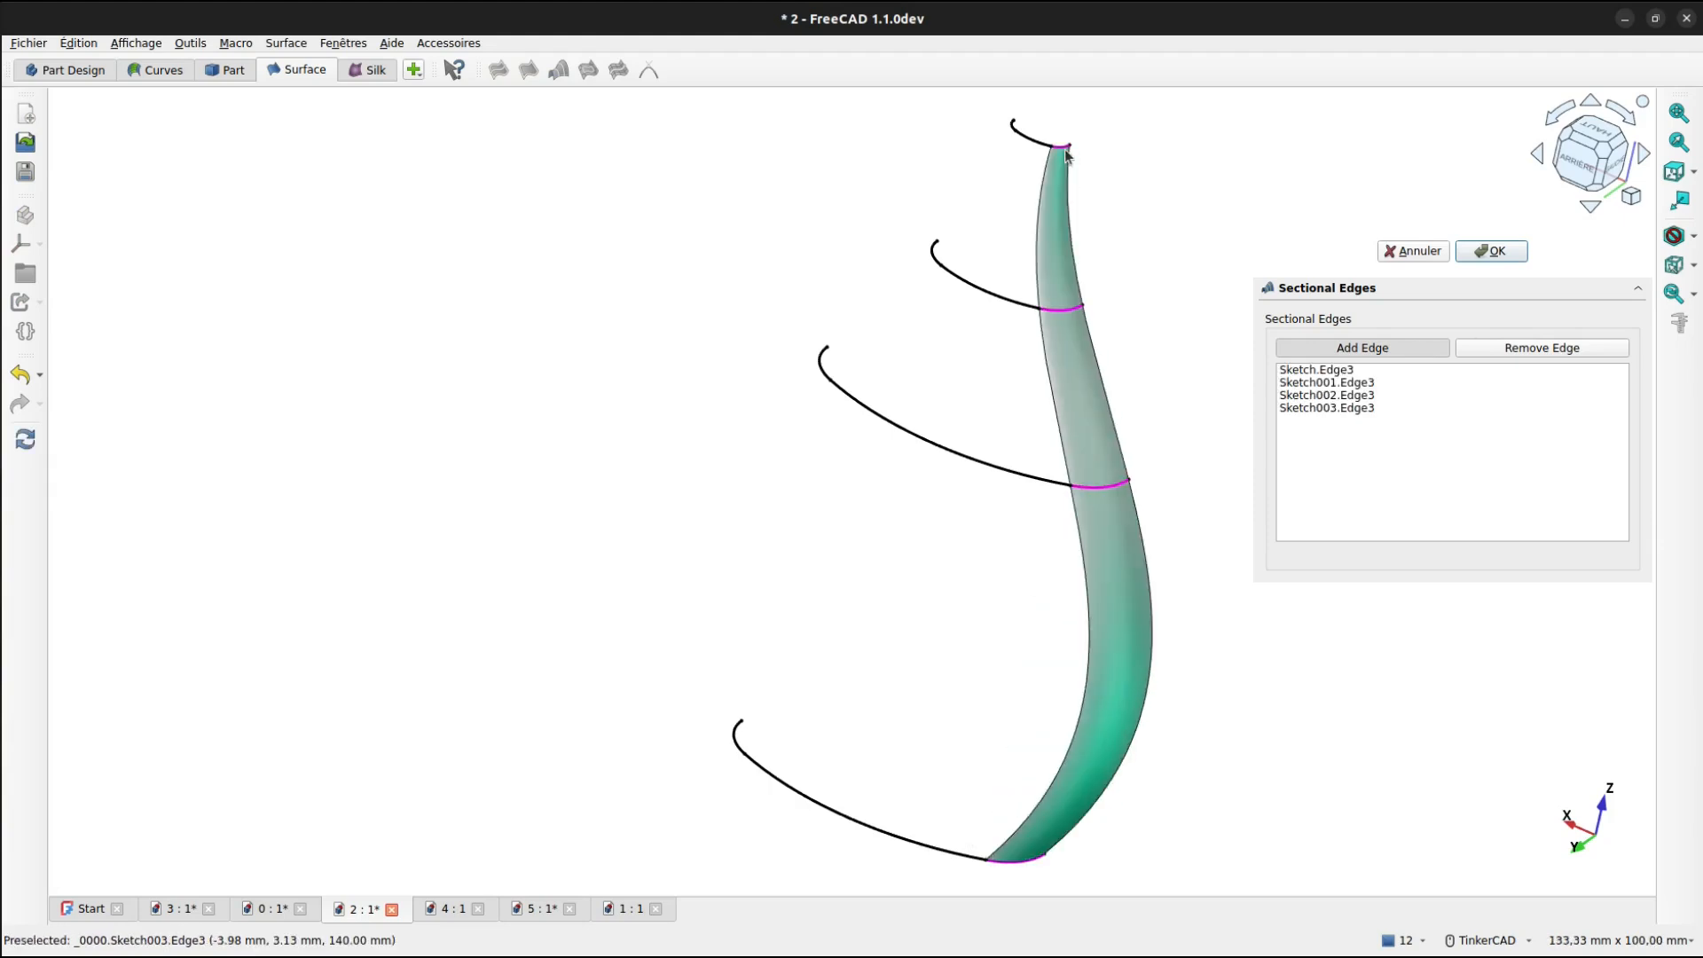
left_click(1479, 253)
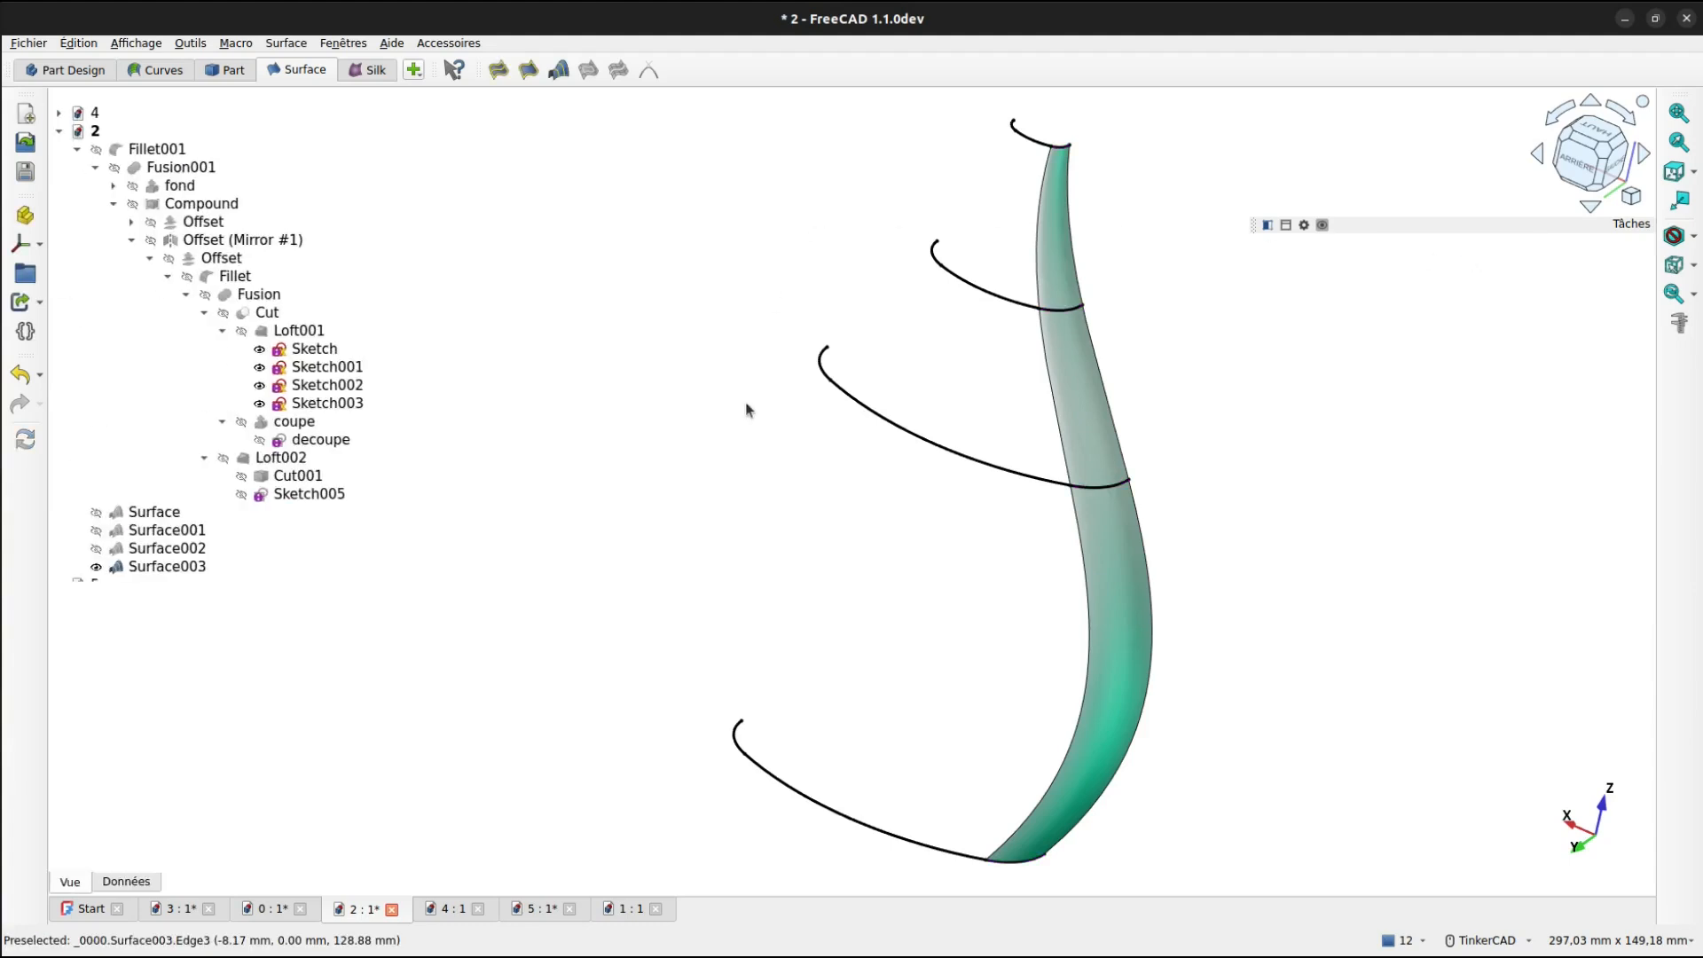
Build a sections surface through Edge2 of Sketch, Sketch001, Sketch002 and Sketch003 for the main curved wall.
left_click(811, 796)
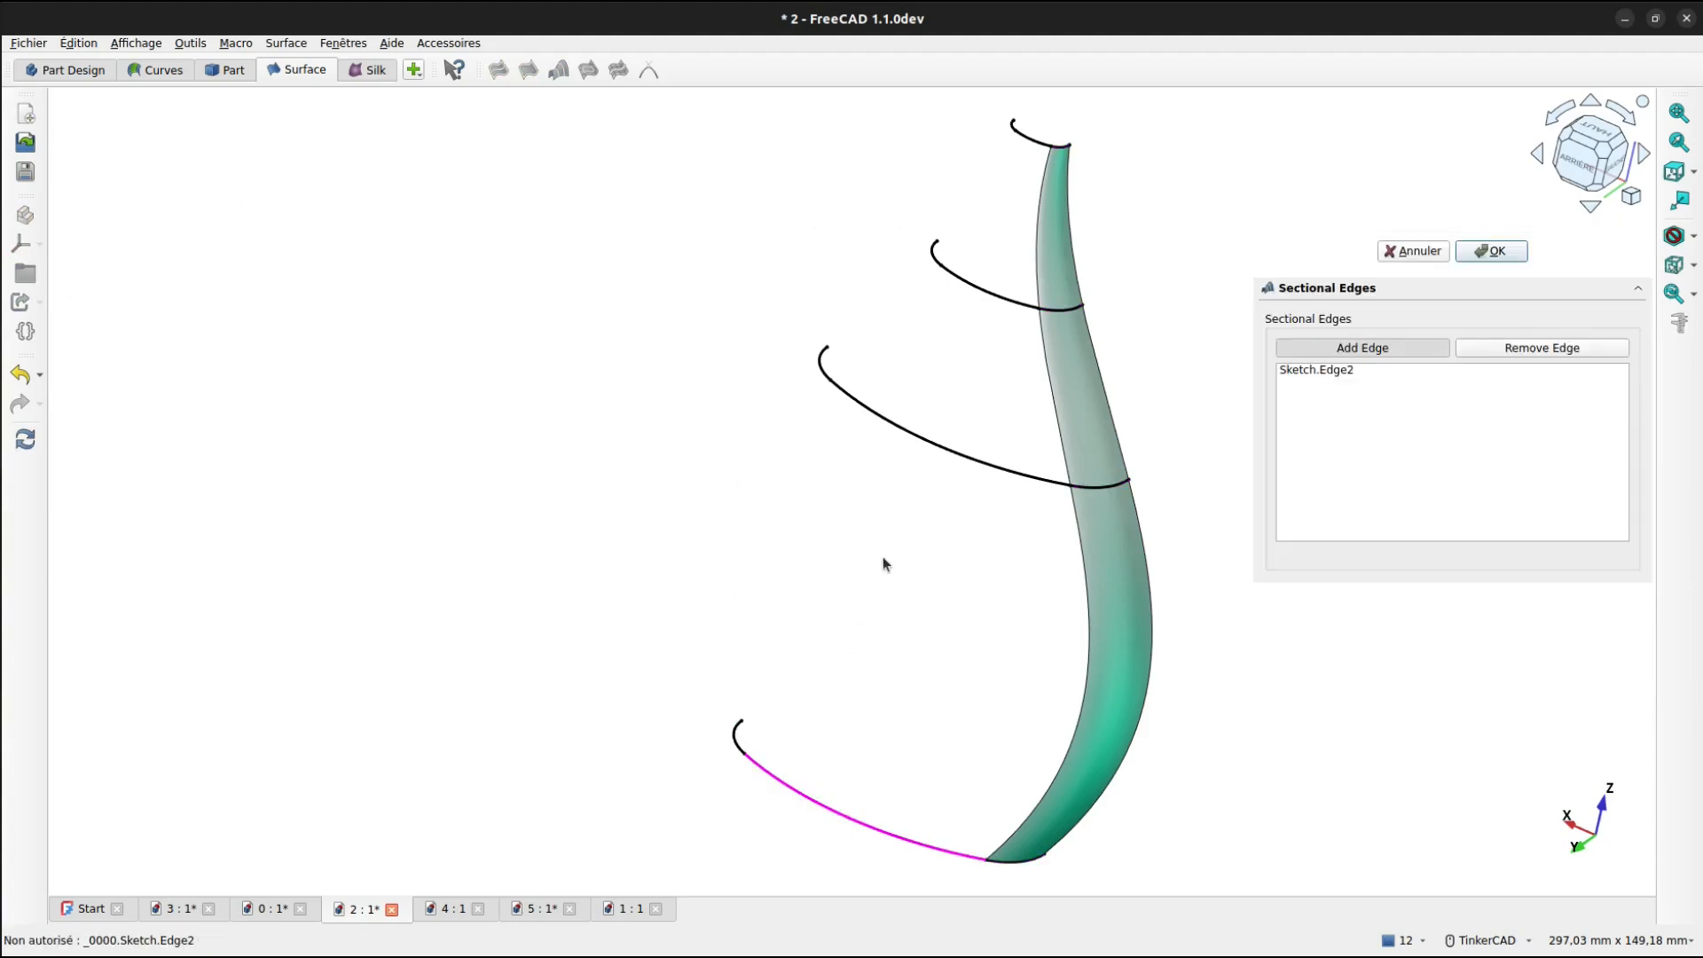
left_click(948, 452)
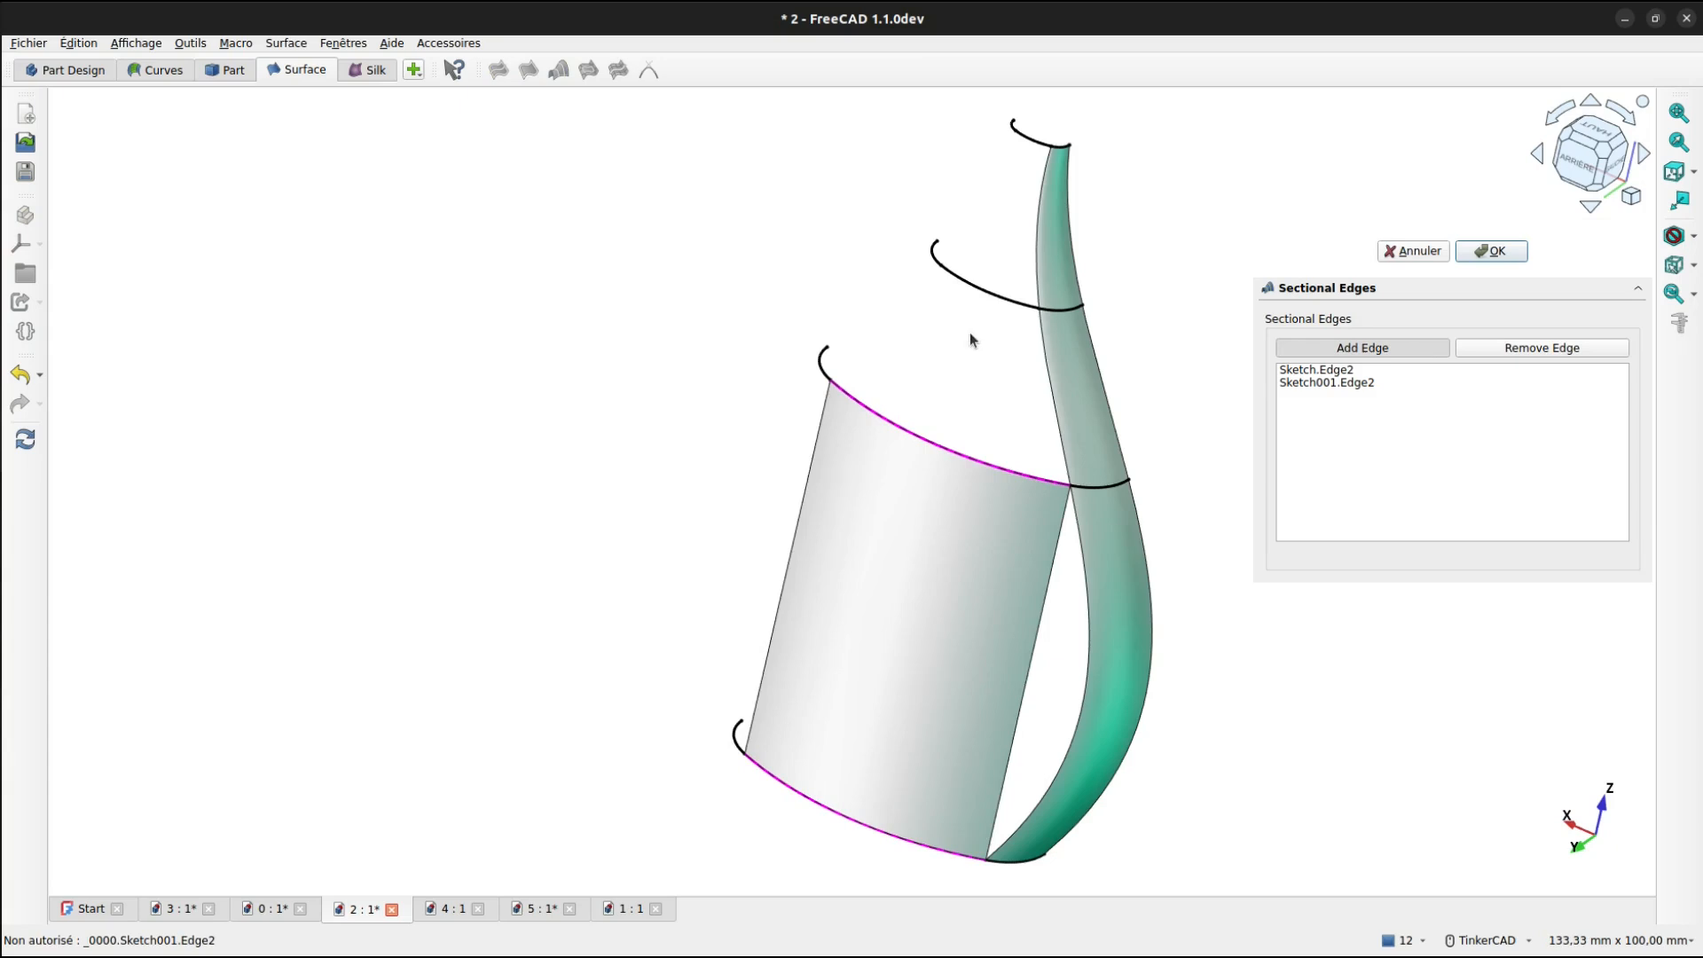
left_click(981, 285)
left_click(1024, 146)
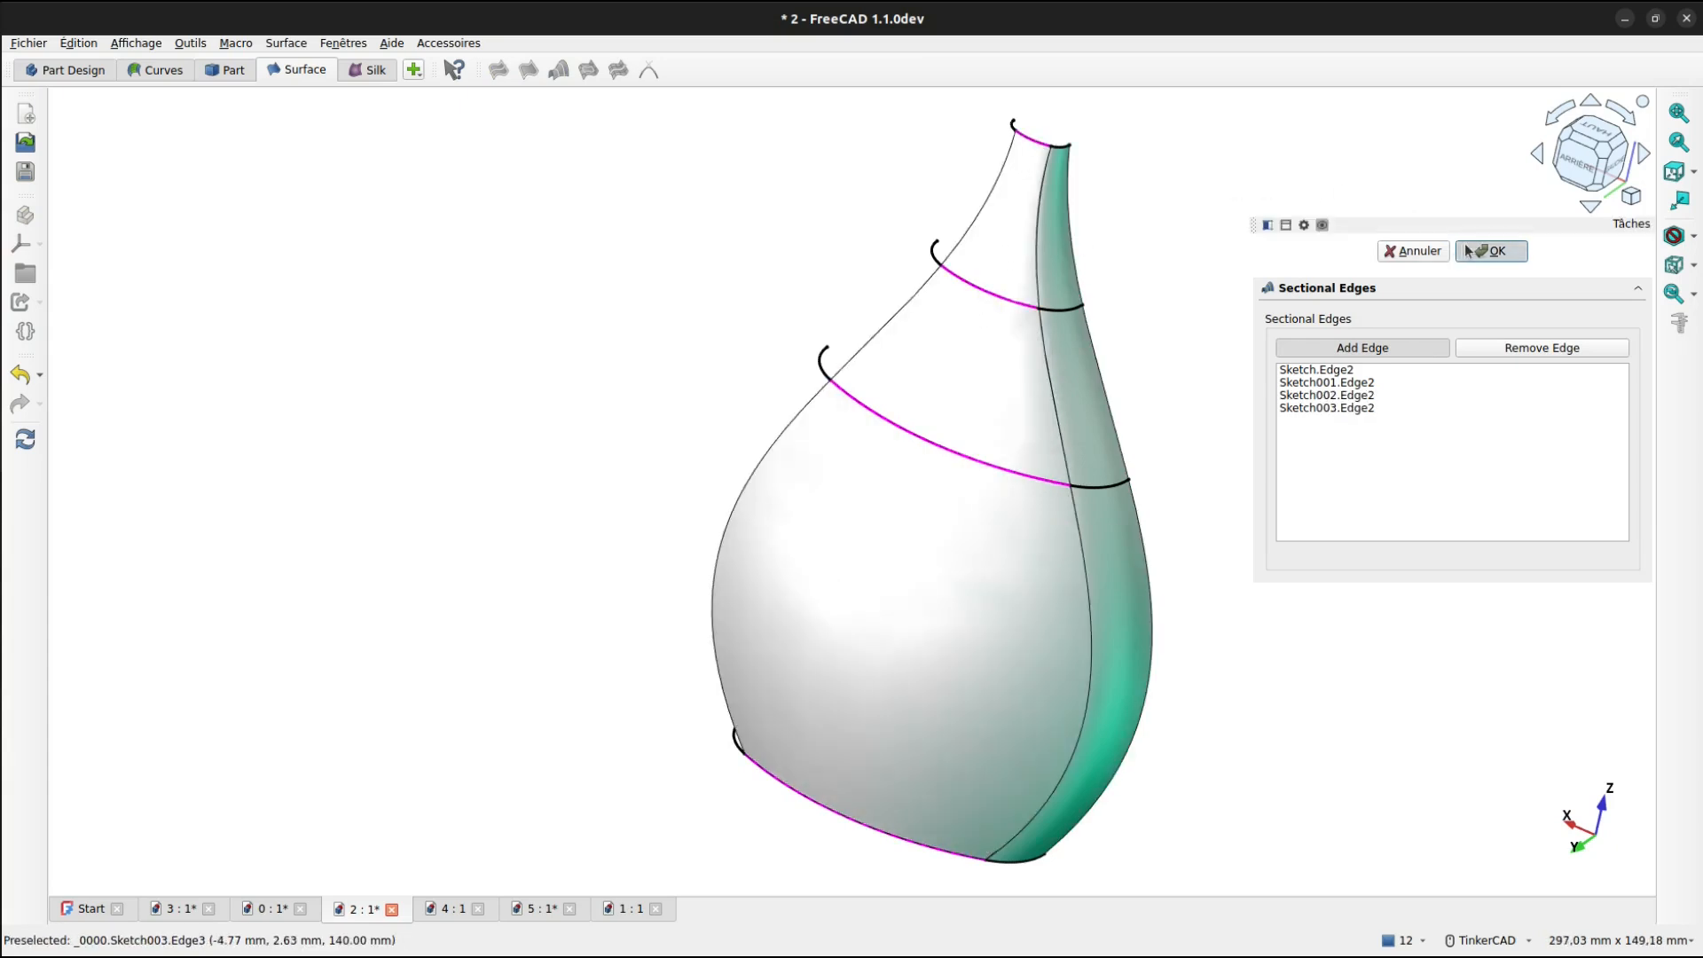
left_click(1493, 251)
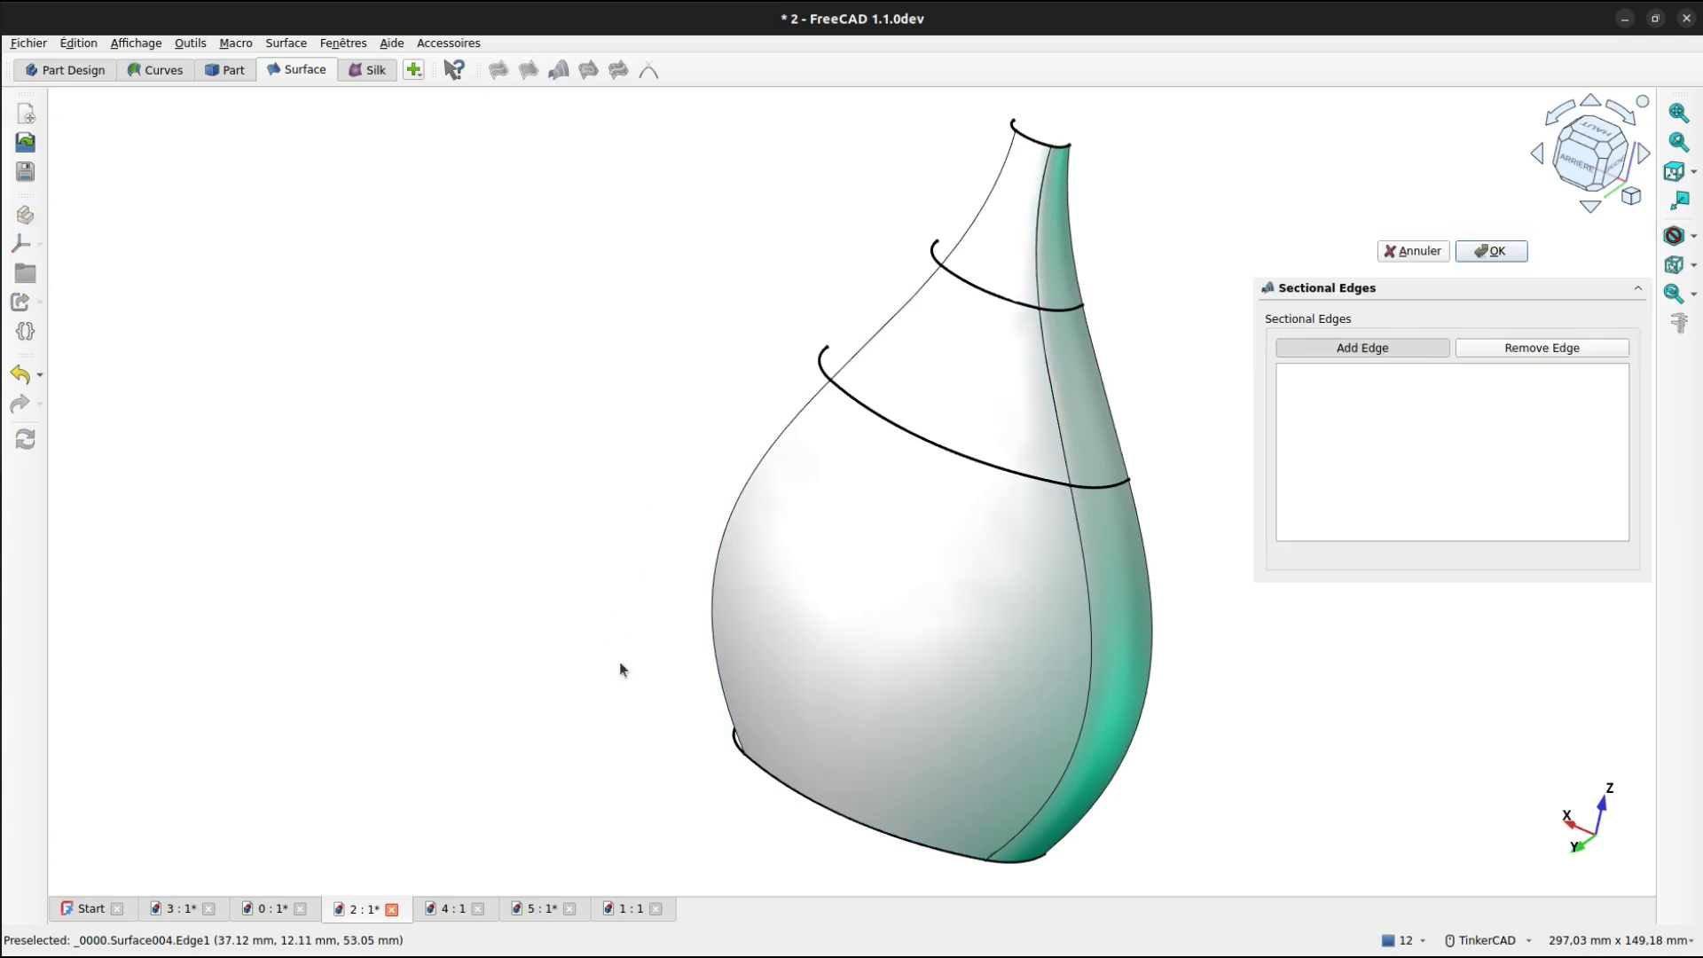
Build a sections surface through Edge1 of Sketch, Sketch001, Sketch002 and Sketch003 along the remaining side.
right_click_drag(741, 644, 1049, 715)
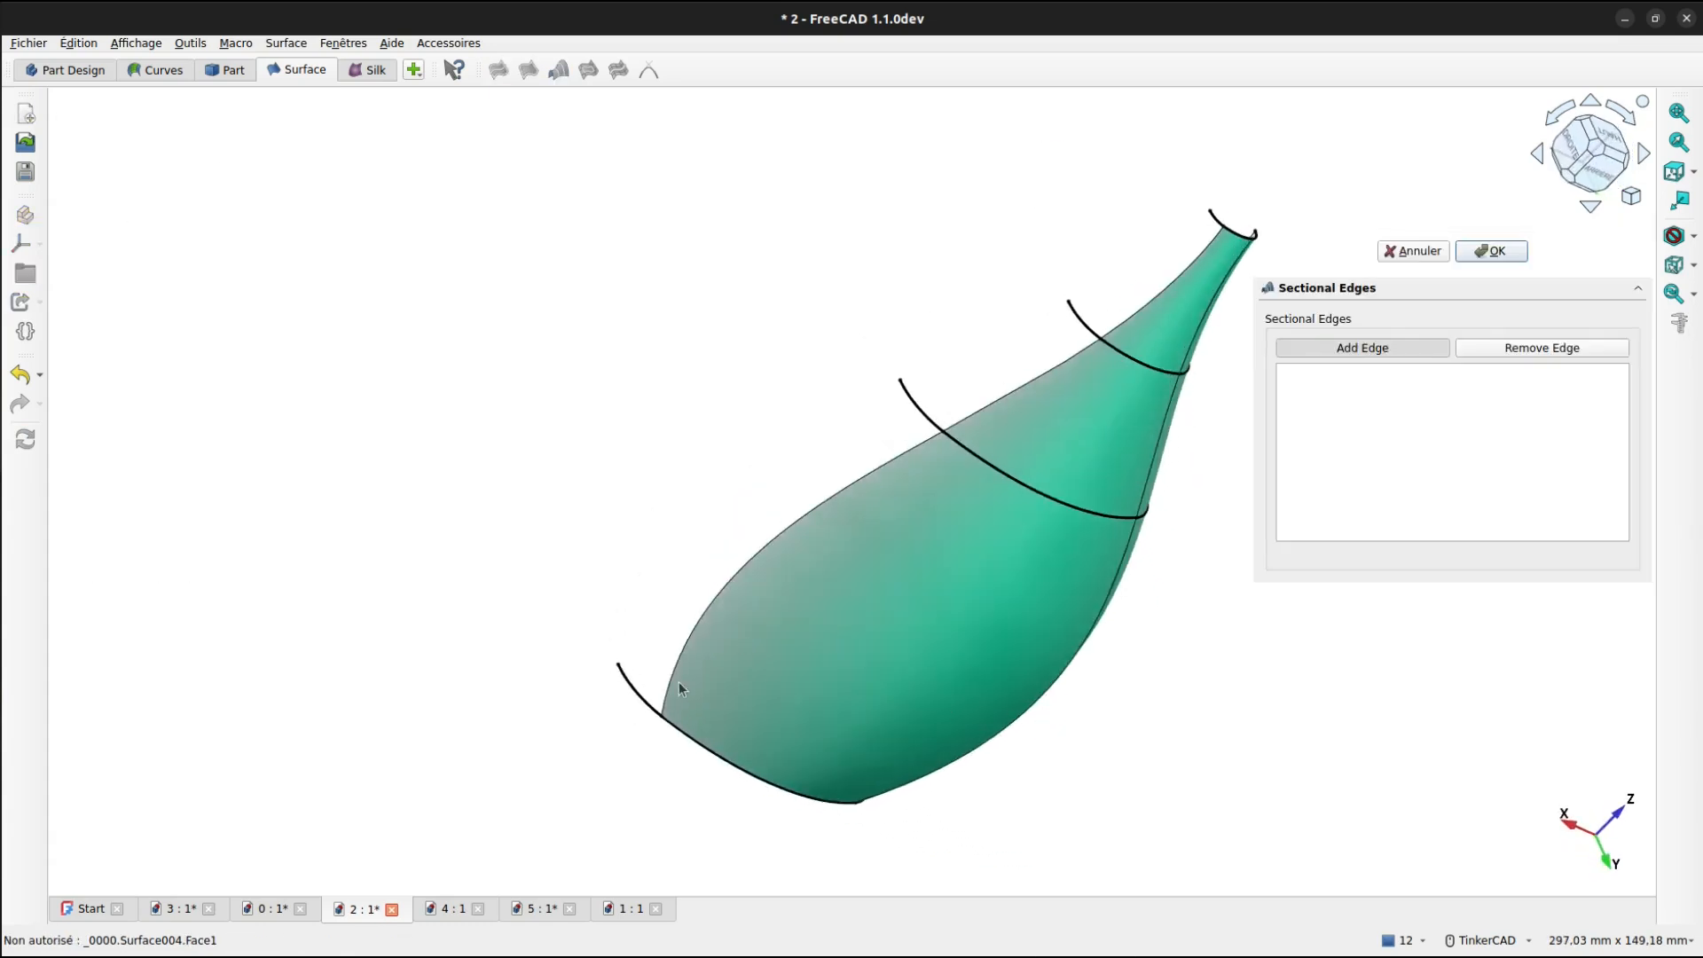
left_click(630, 686)
left_click(907, 405)
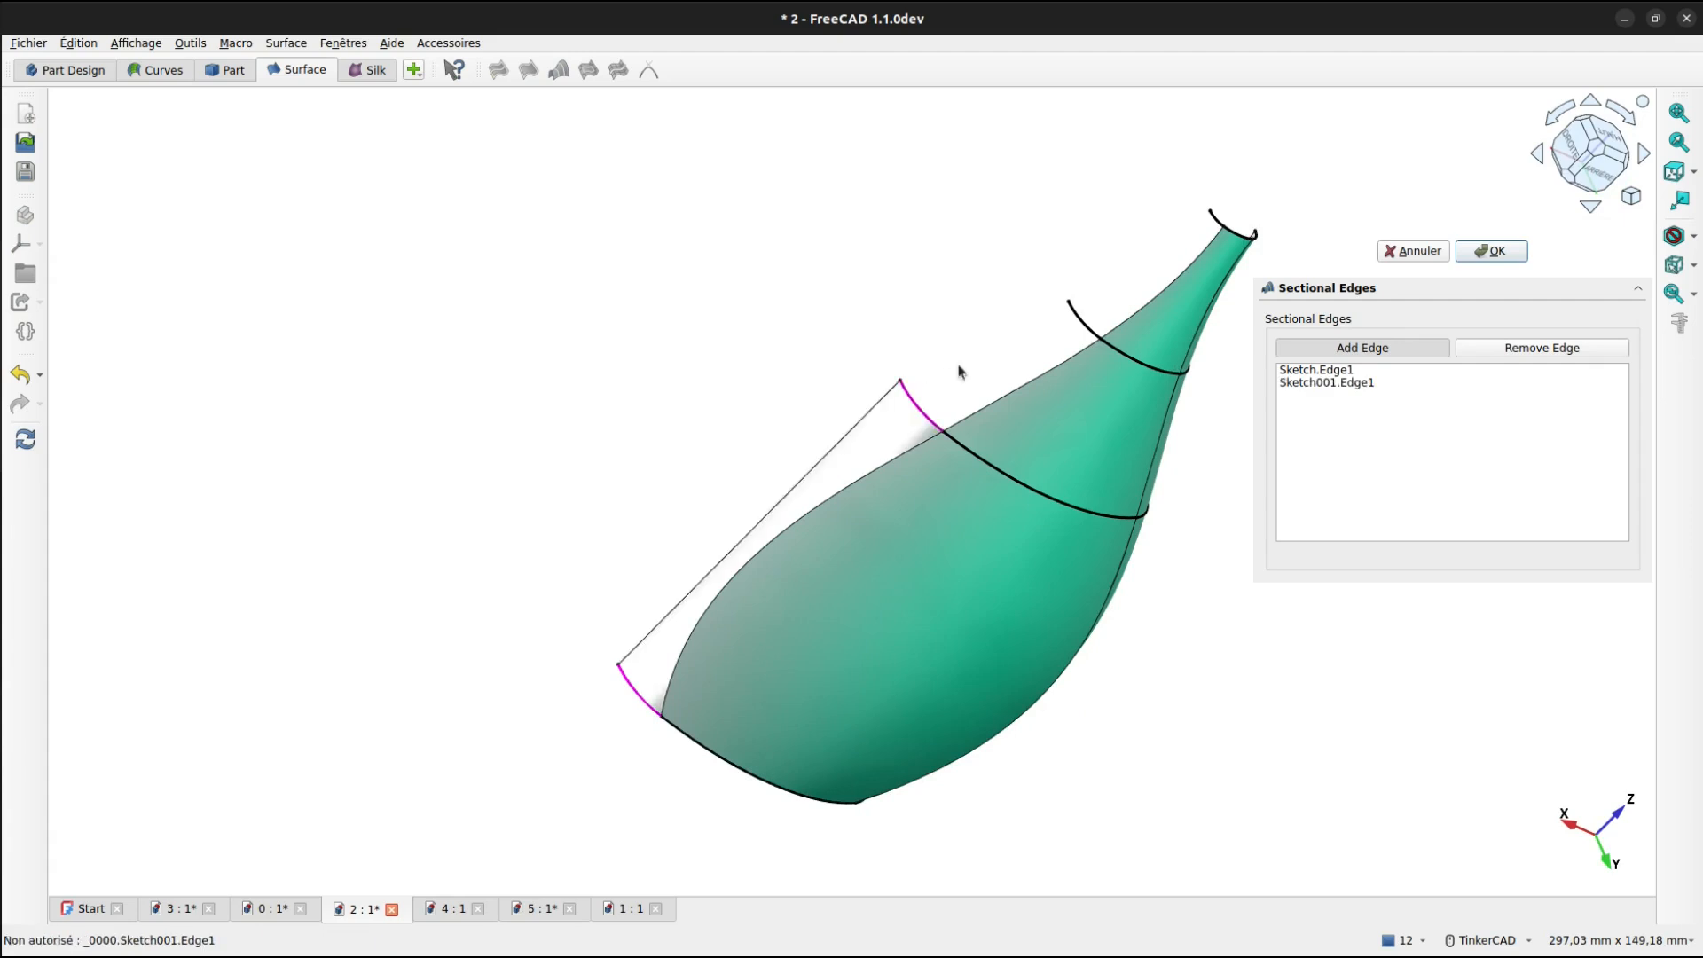
left_click(1079, 316)
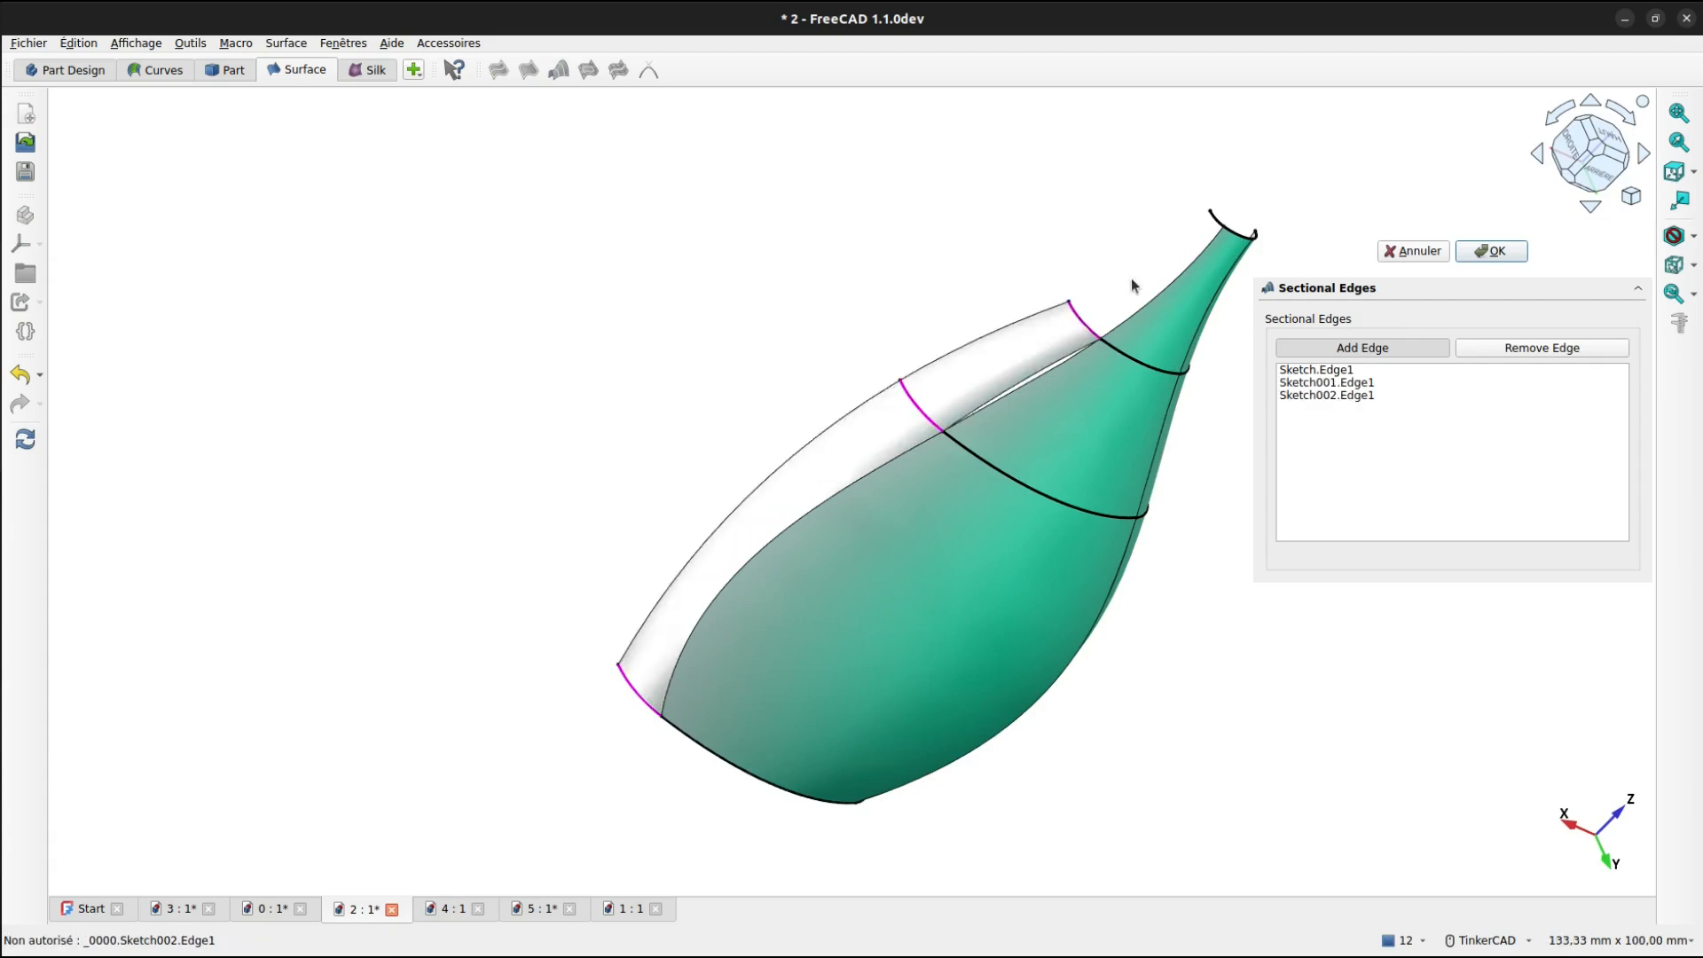
left_click(1216, 218)
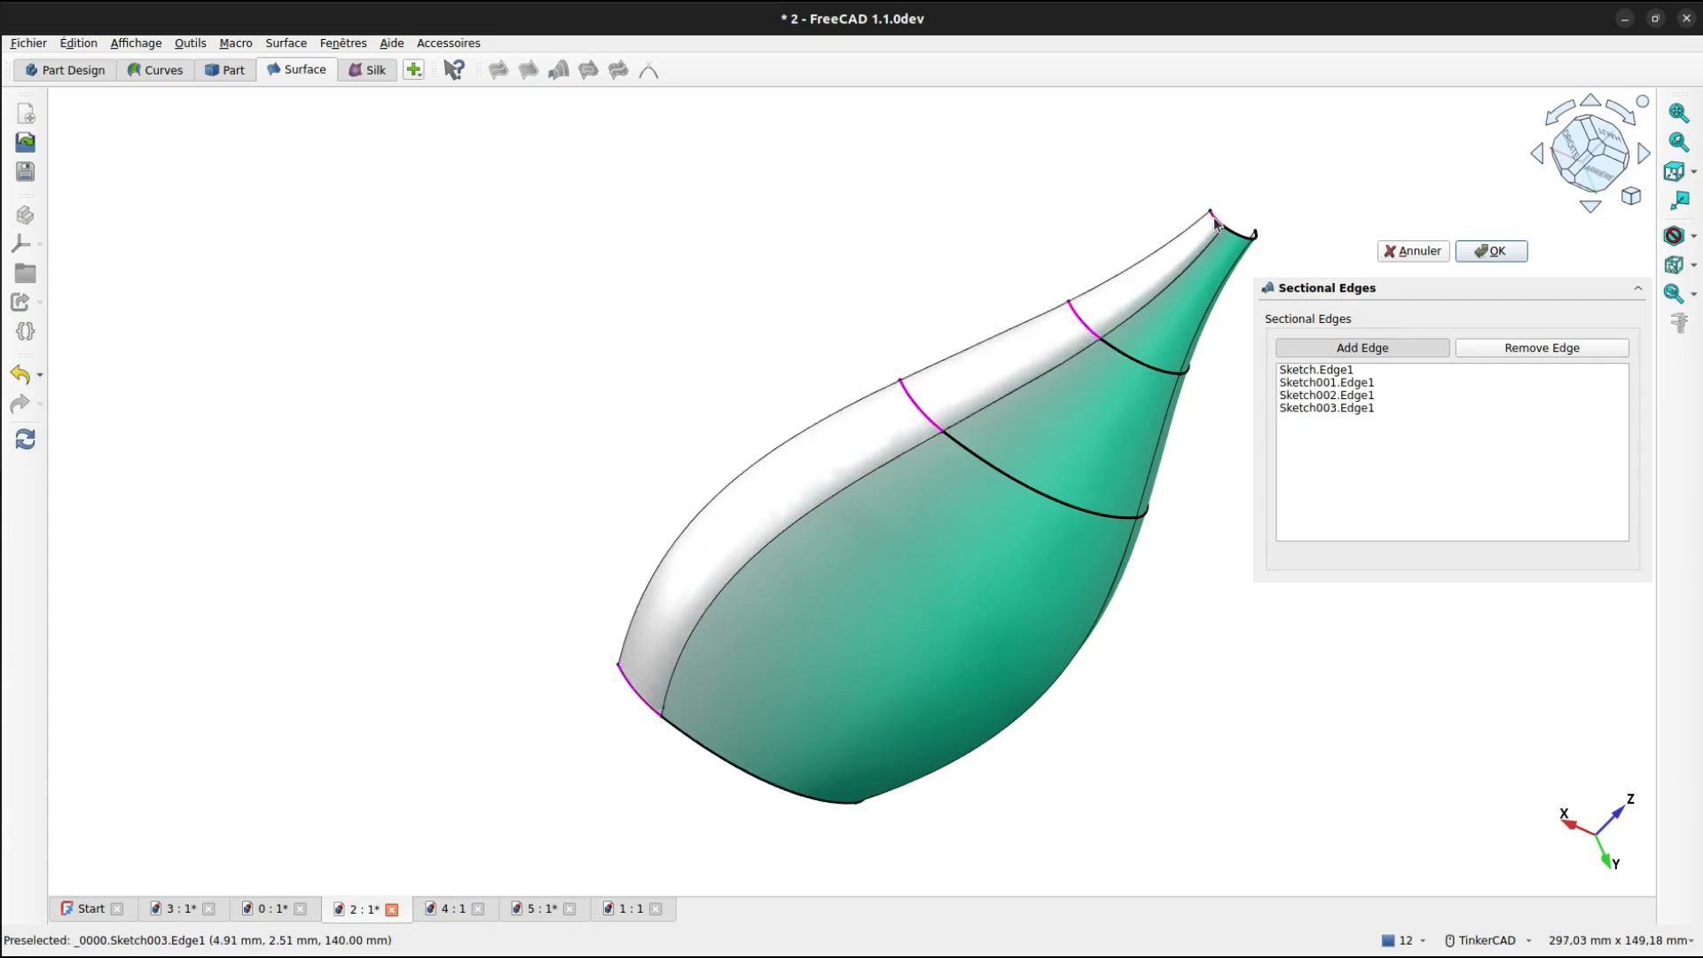
left_click(1486, 252)
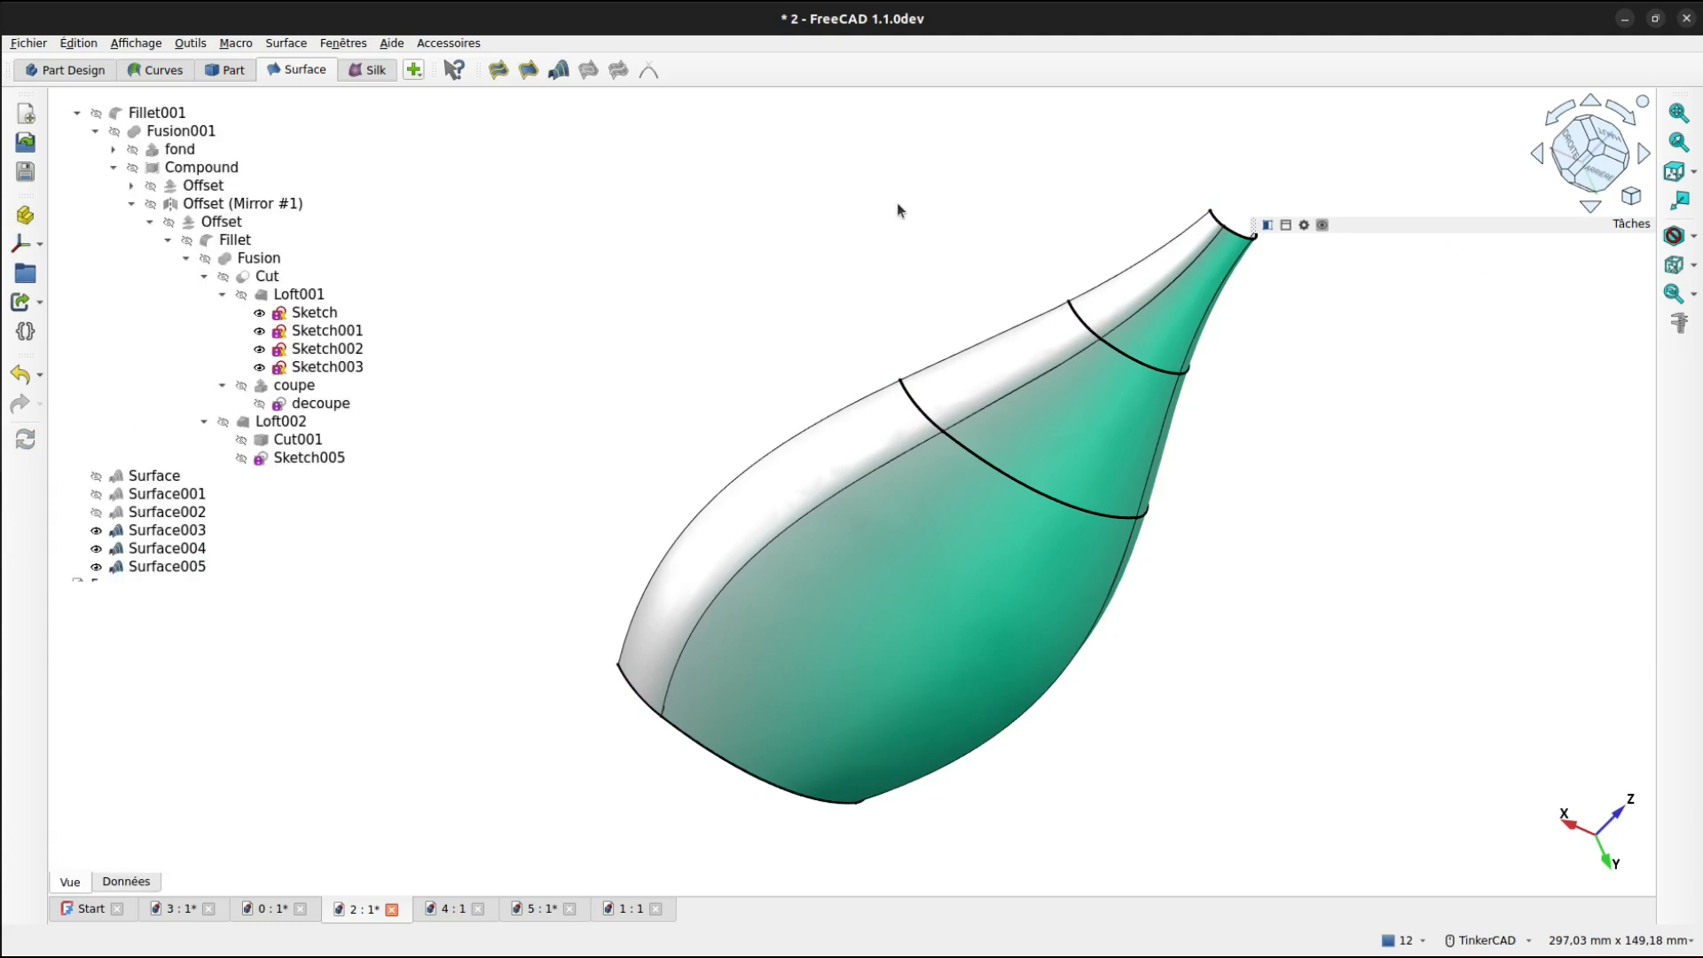
Assign the keyboard shortcut F, I, L to the Surface category's Filling command in the customization settings.
right_click(765, 74)
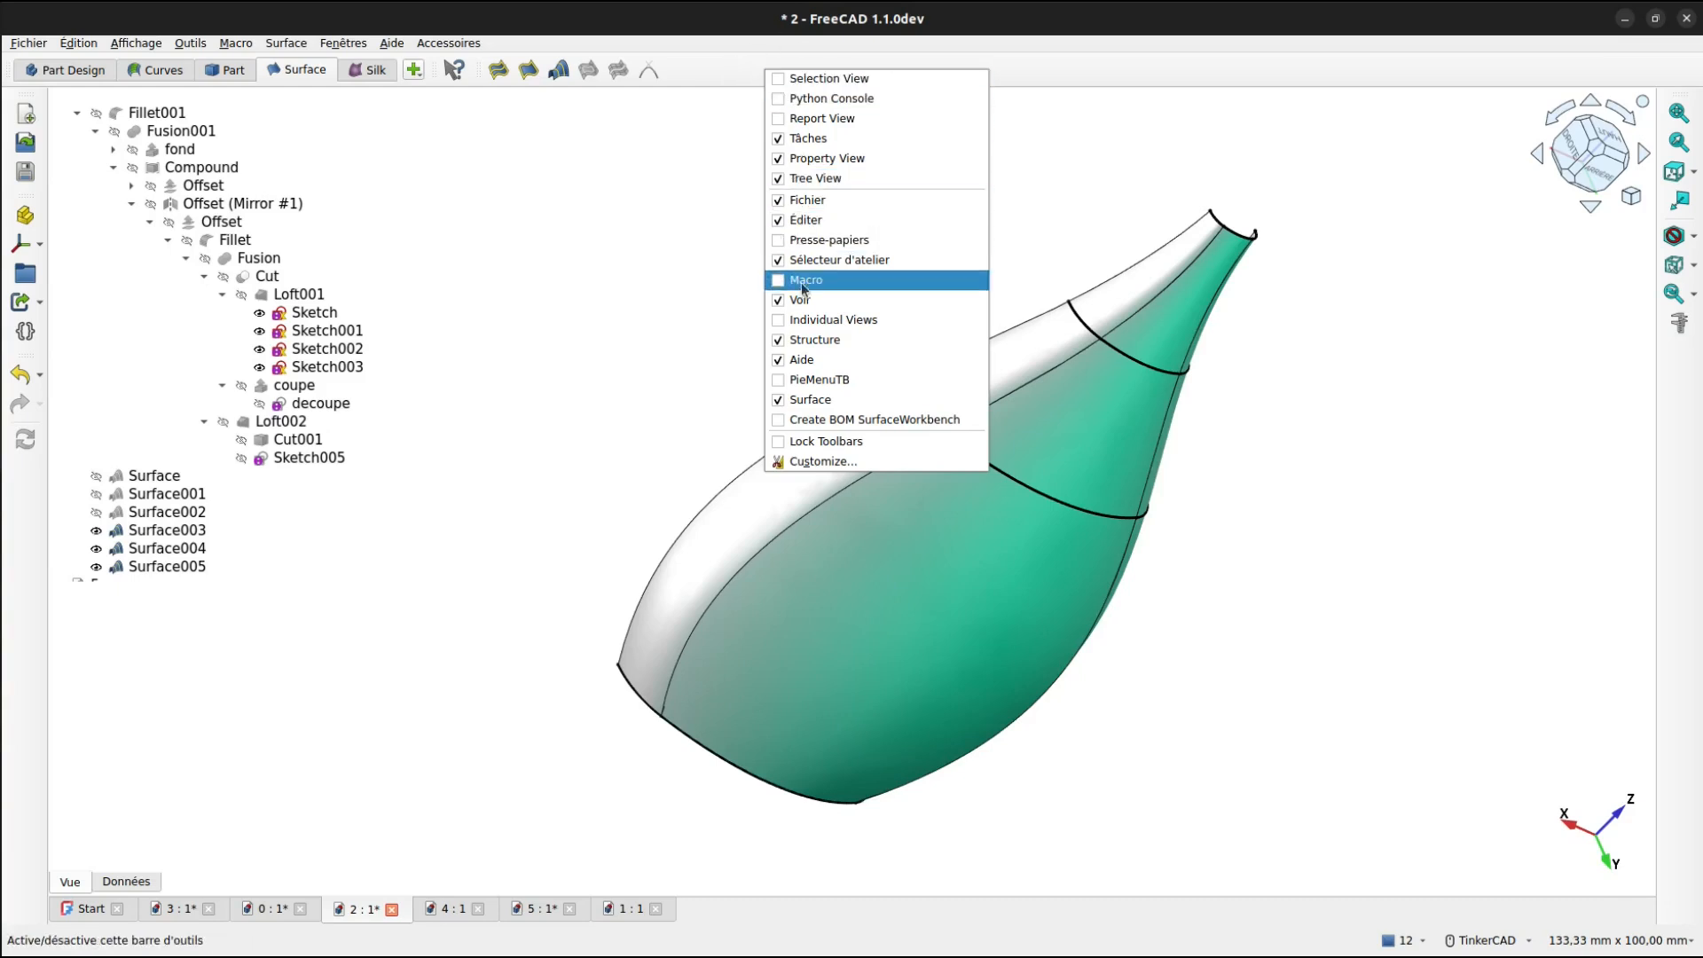
left_click(804, 467)
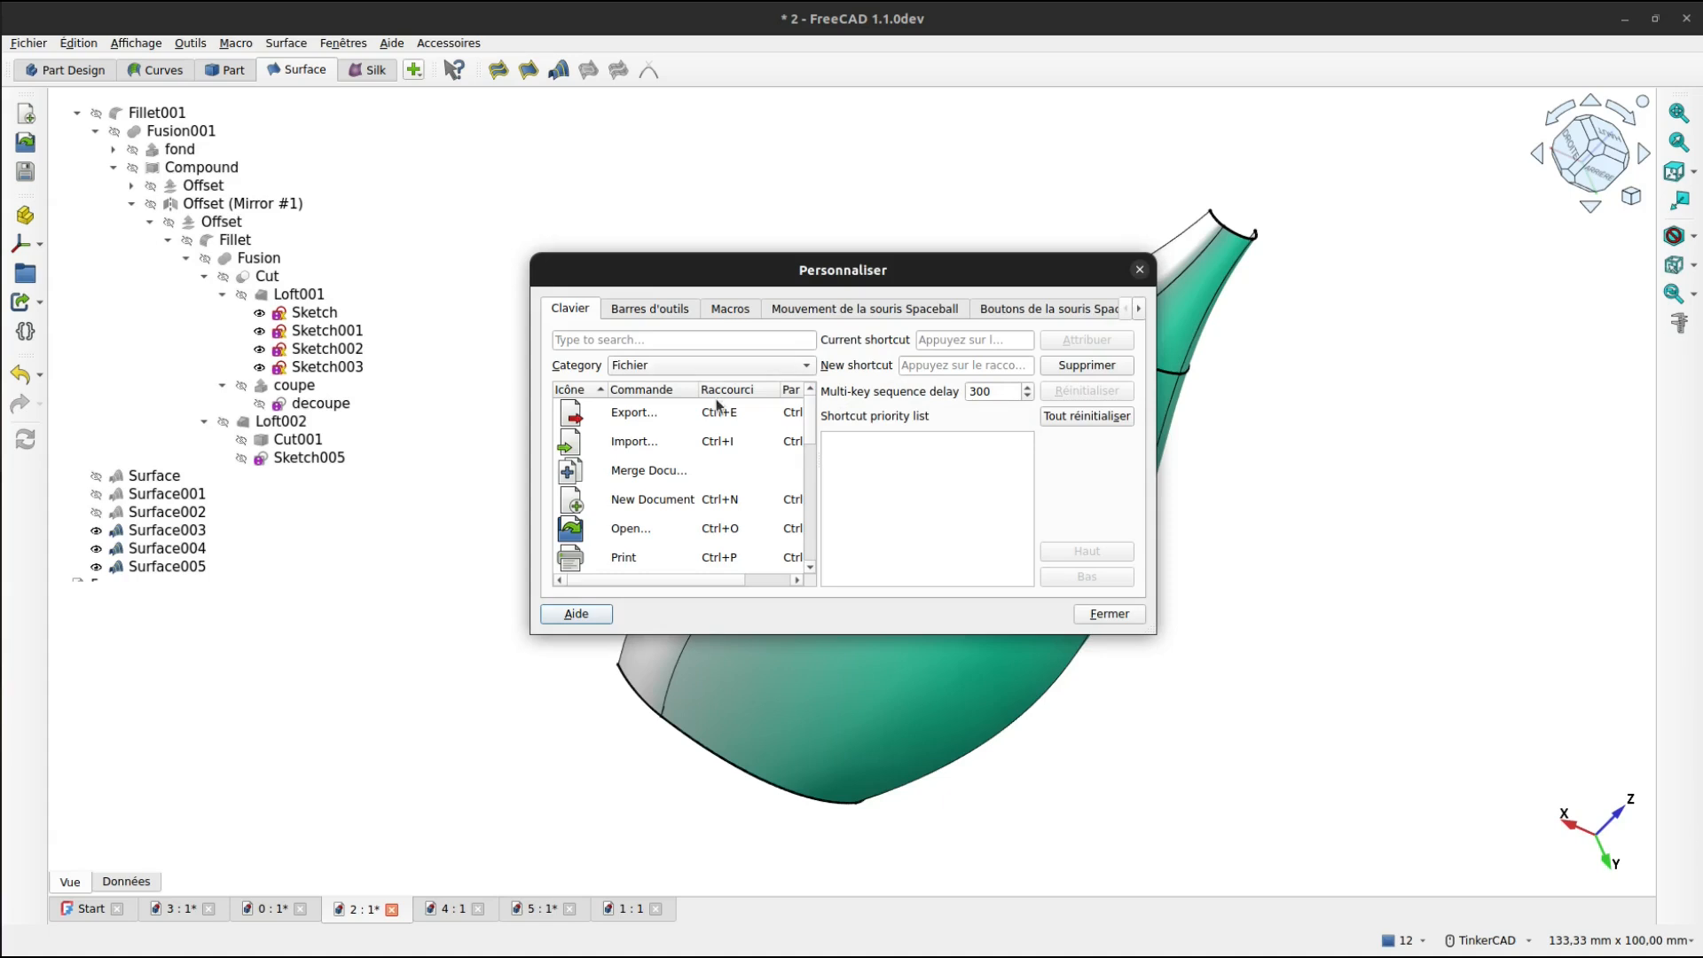
left_click(722, 368)
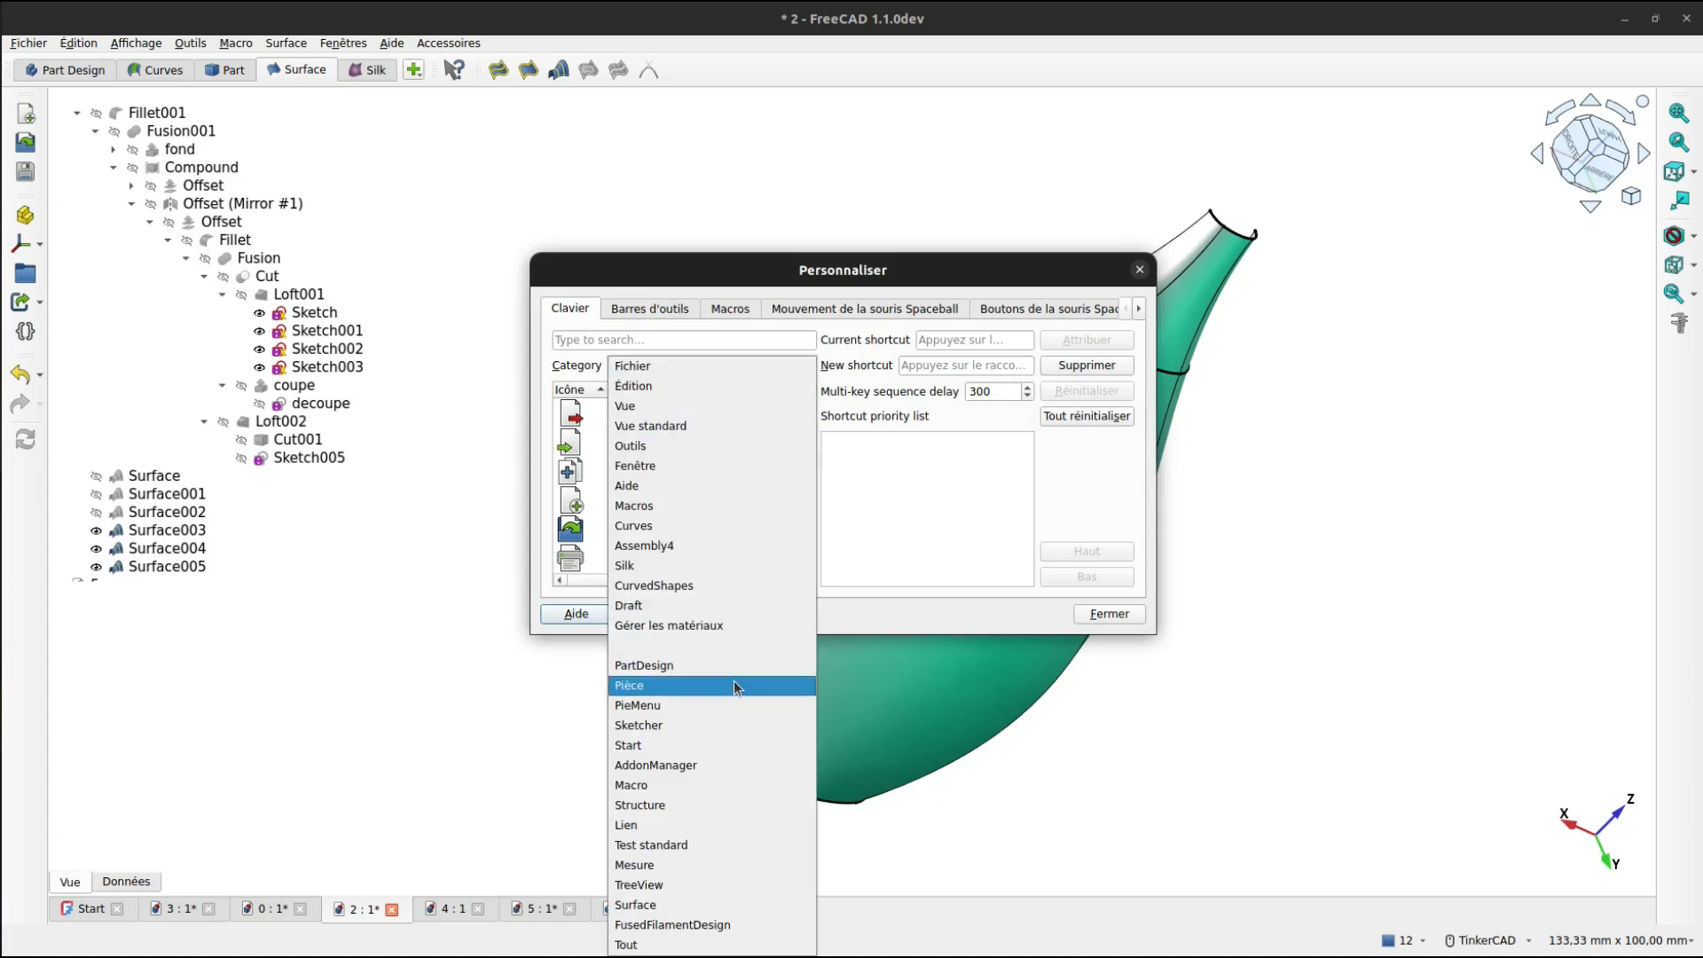
left_click(676, 905)
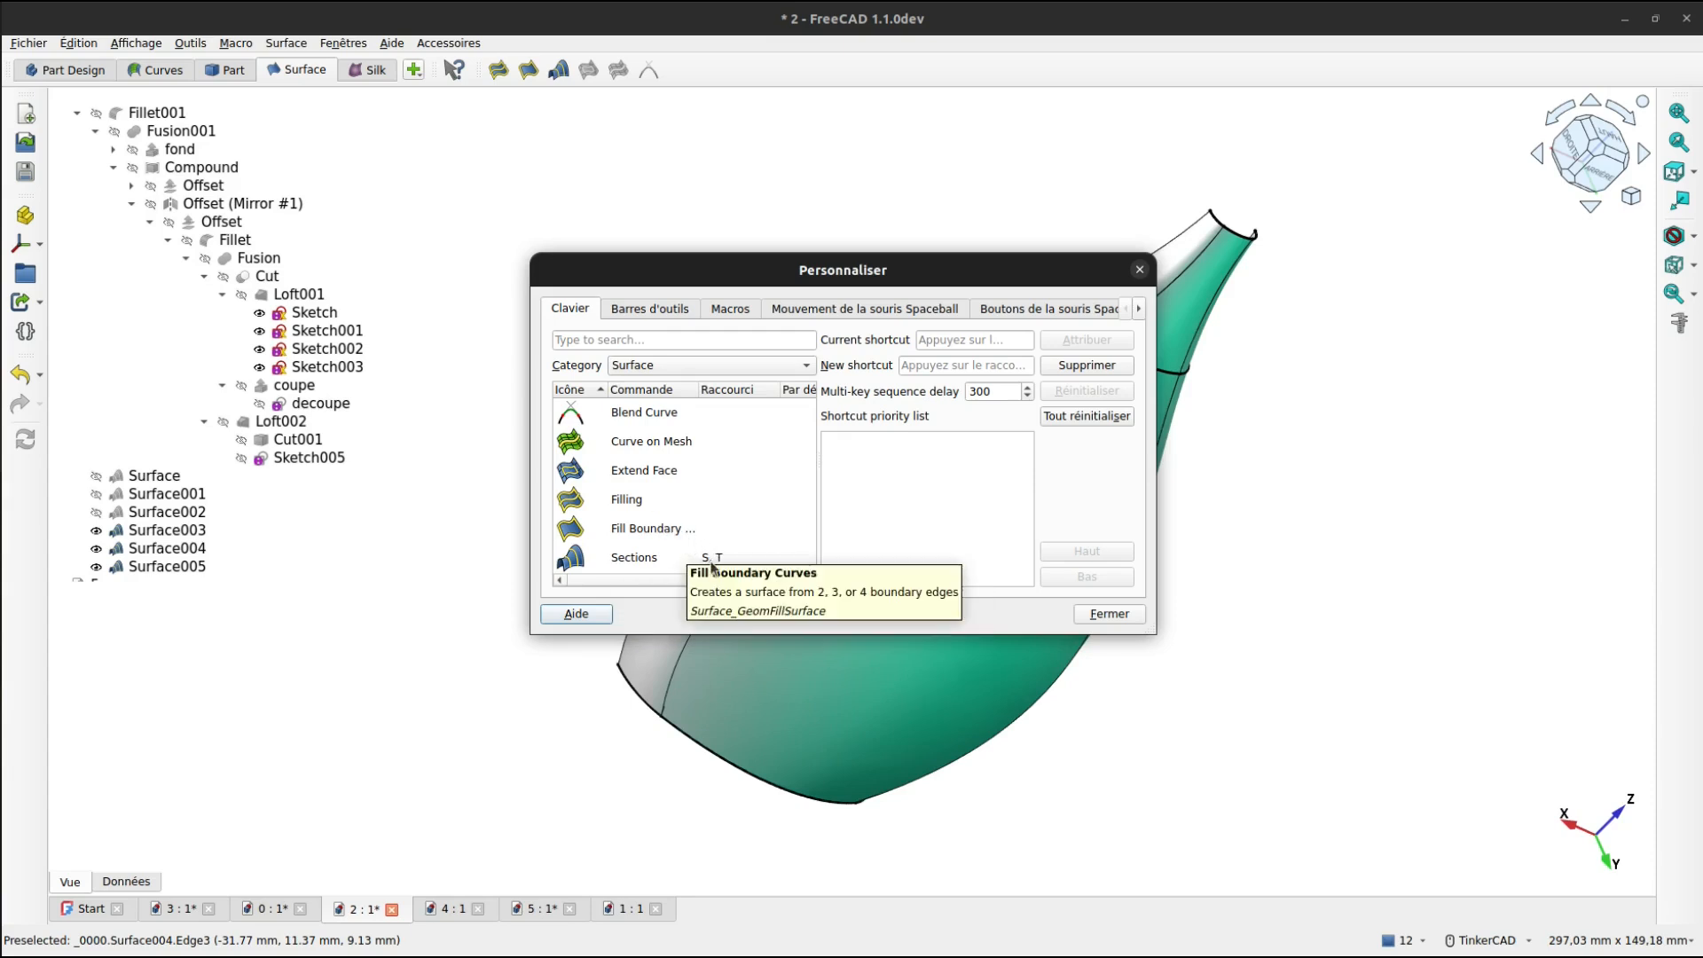
left_click(652, 508)
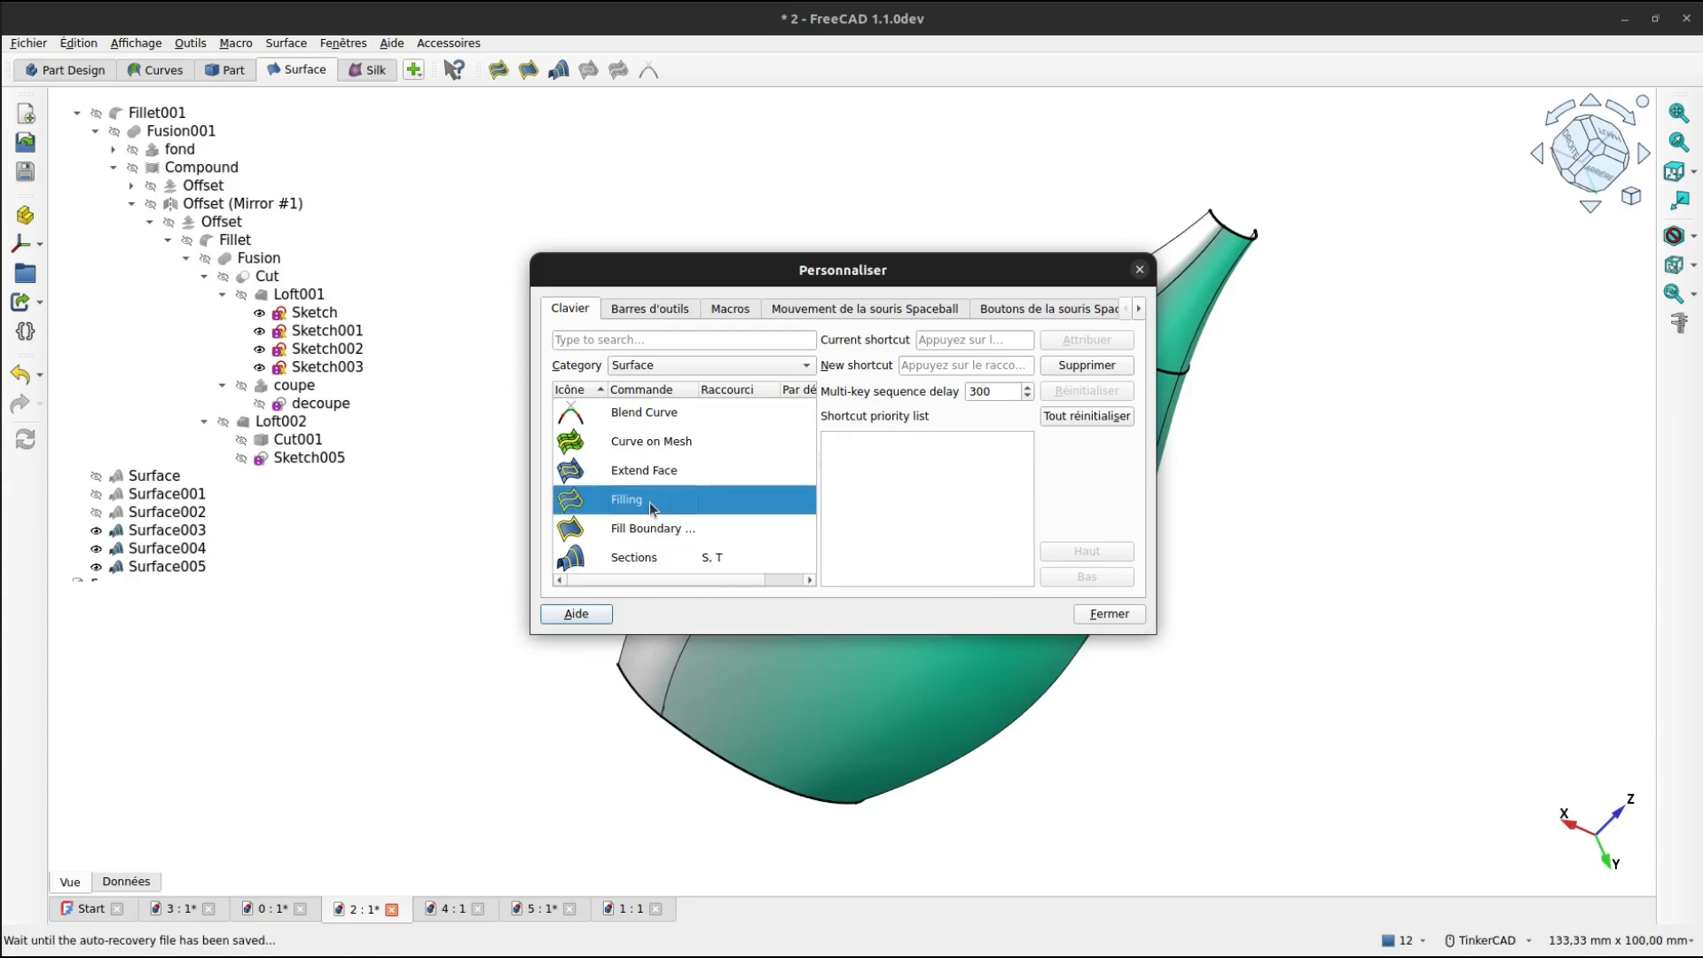
left_click(922, 364)
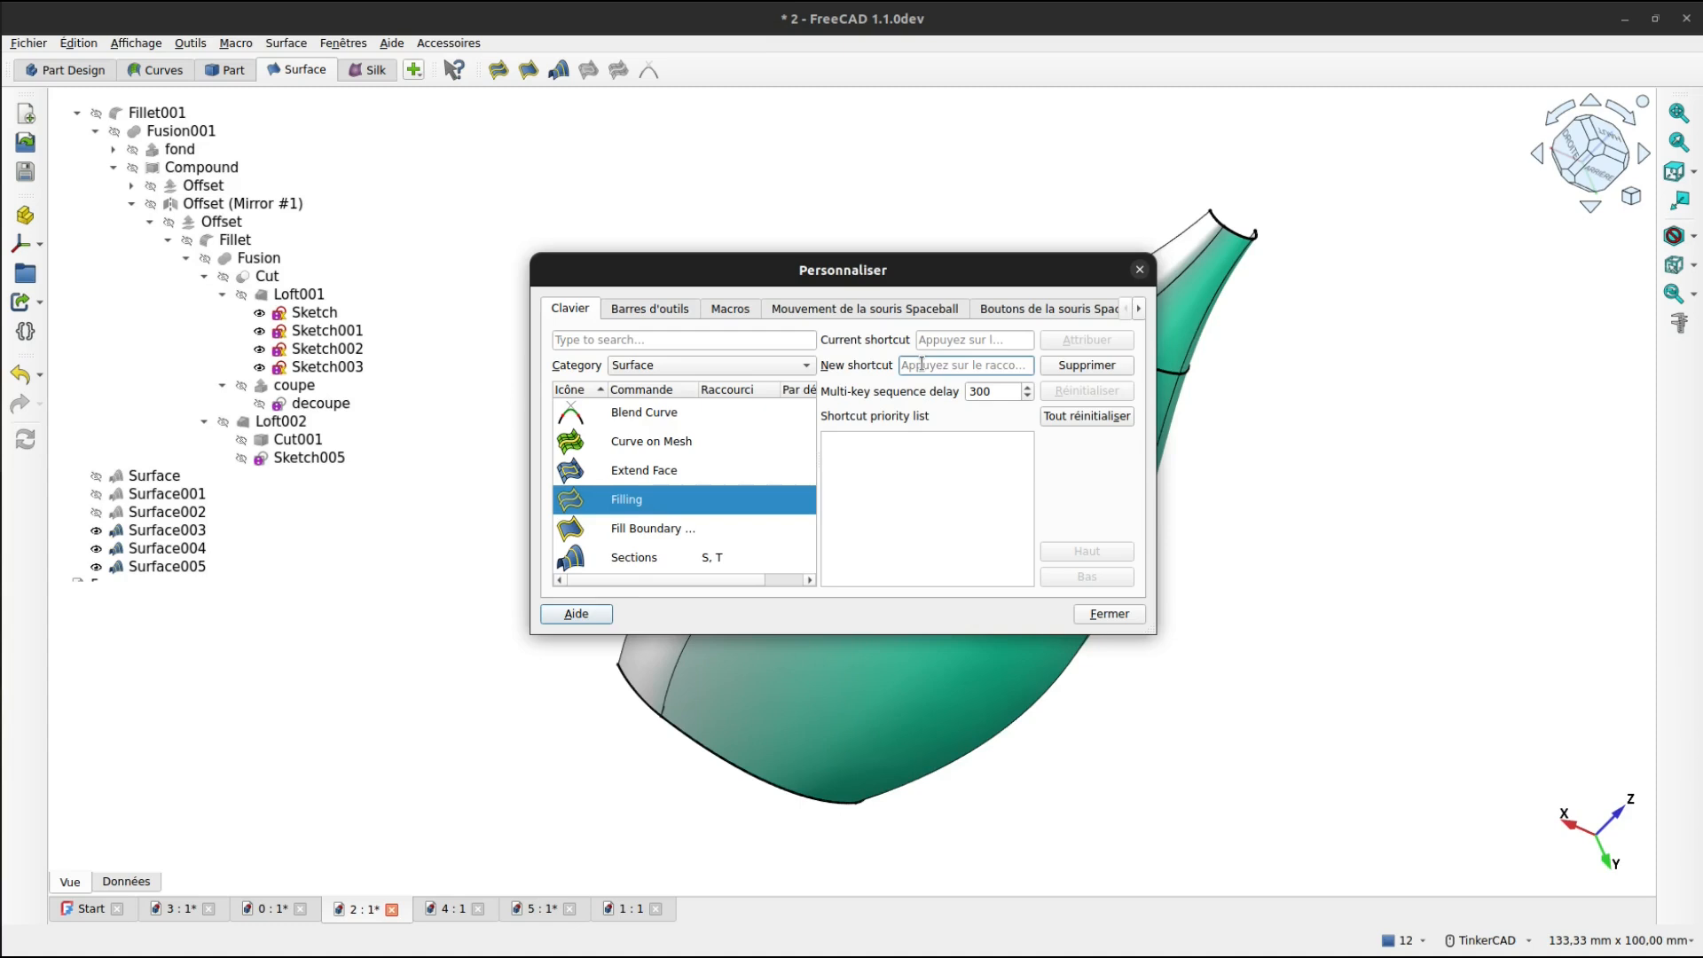
key("f")
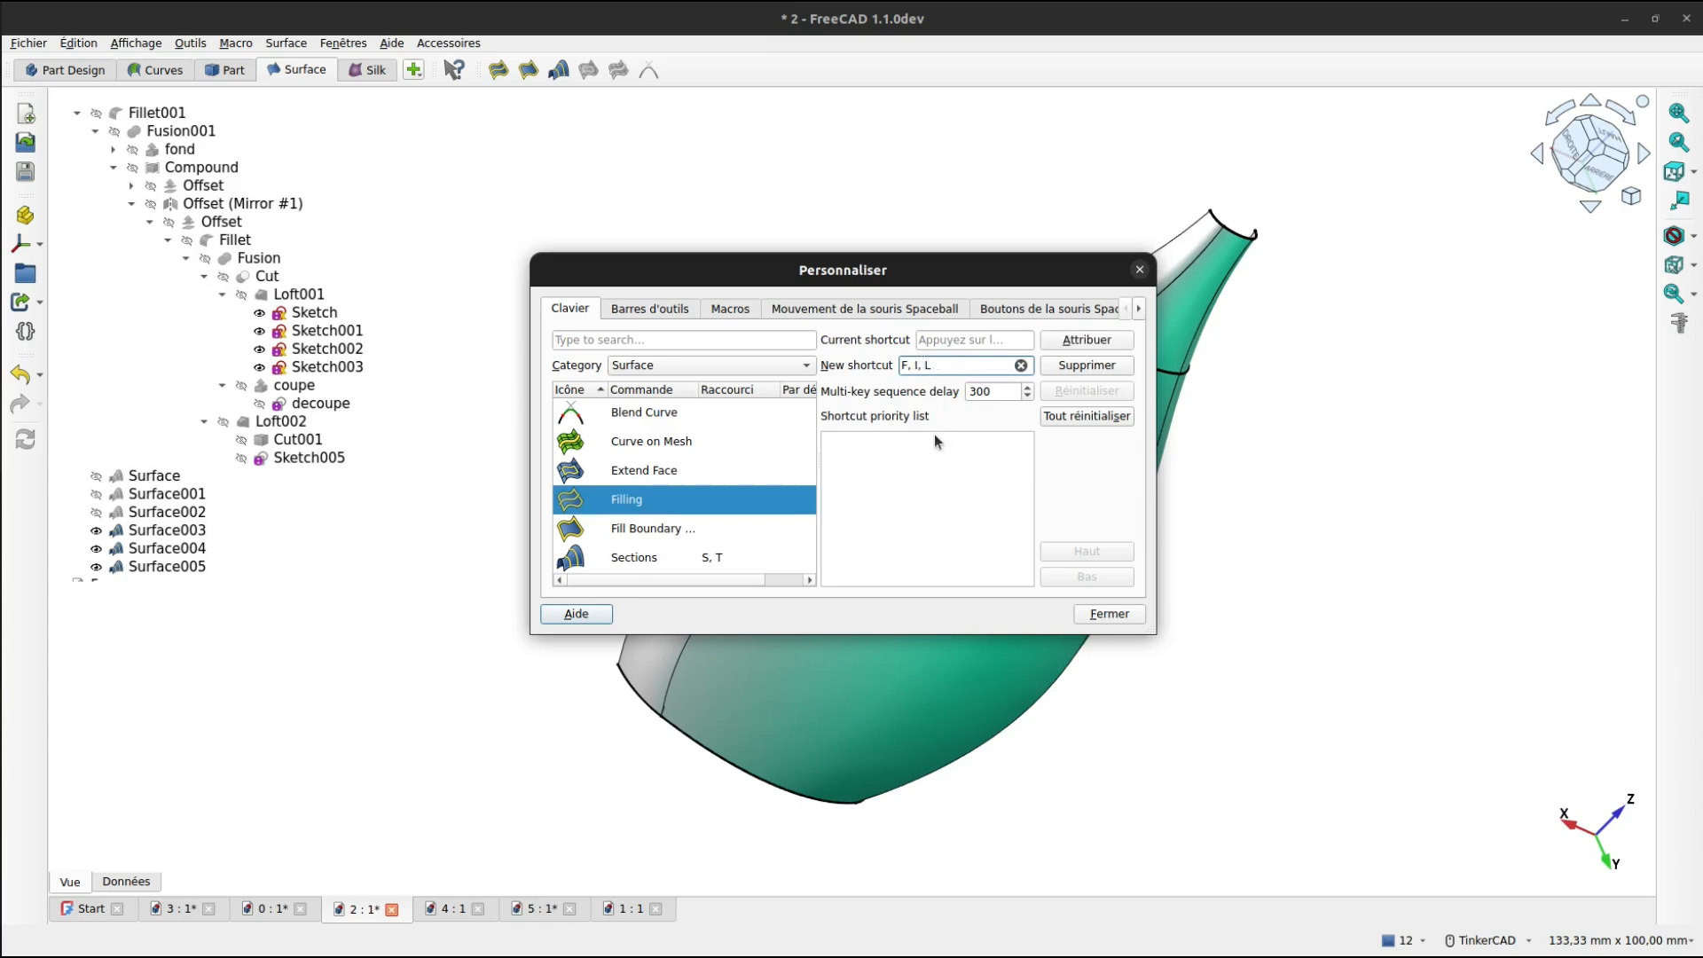
left_click(1095, 341)
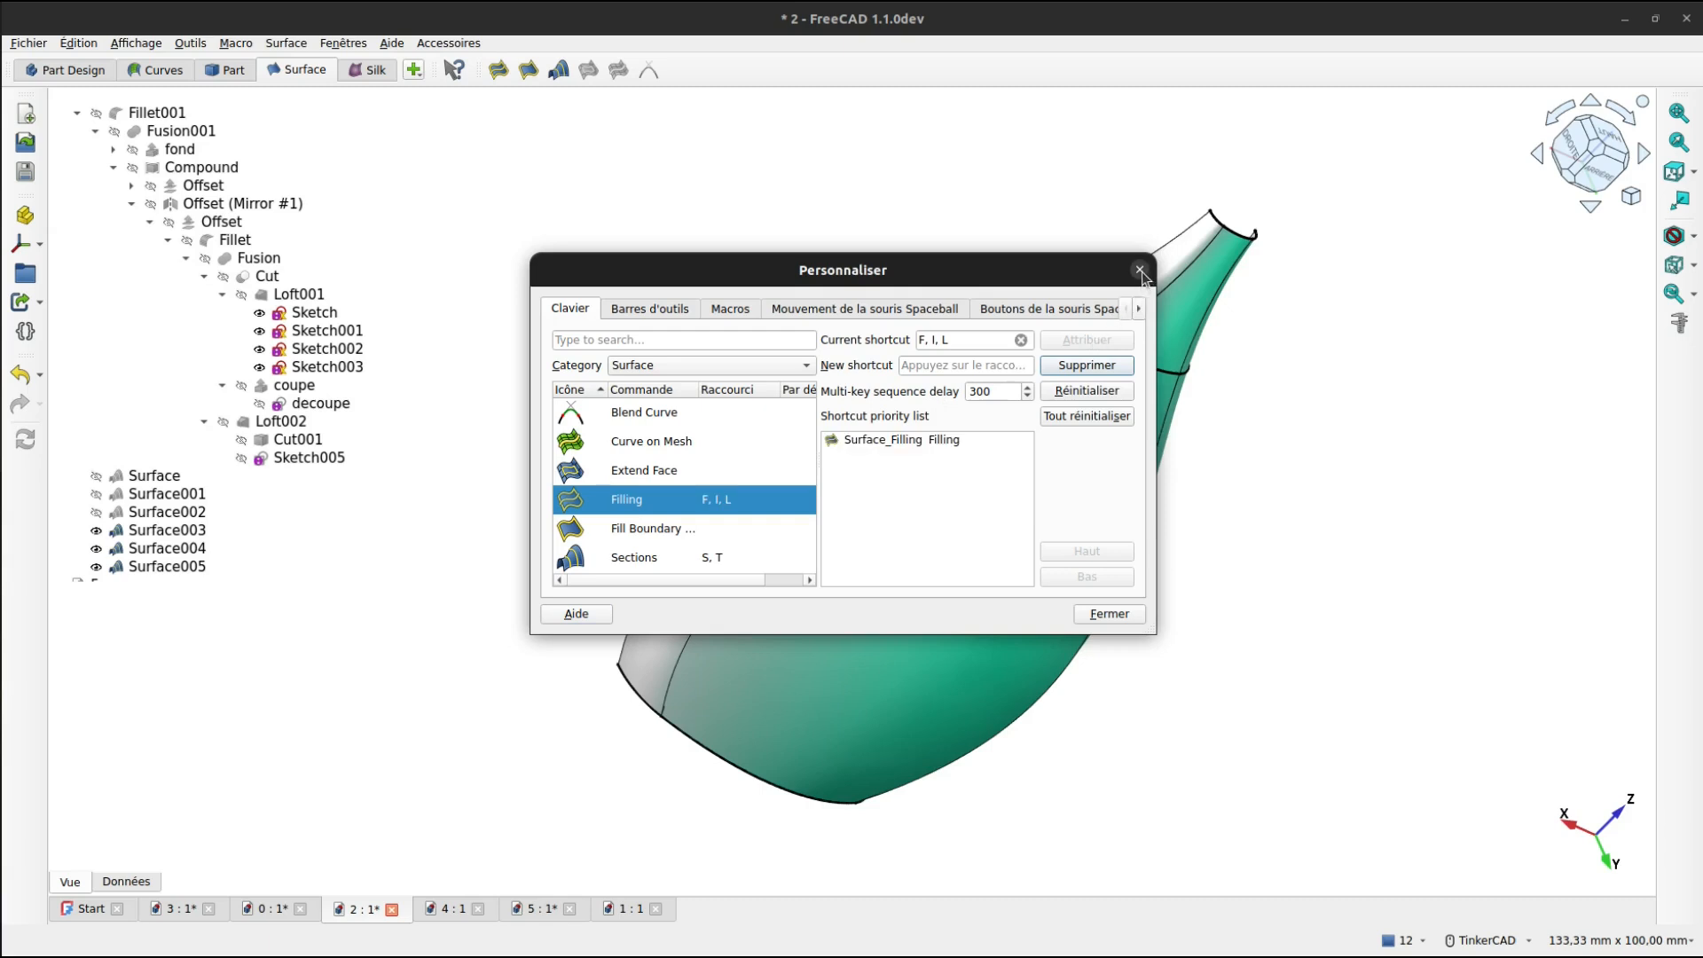
left_click(1111, 615)
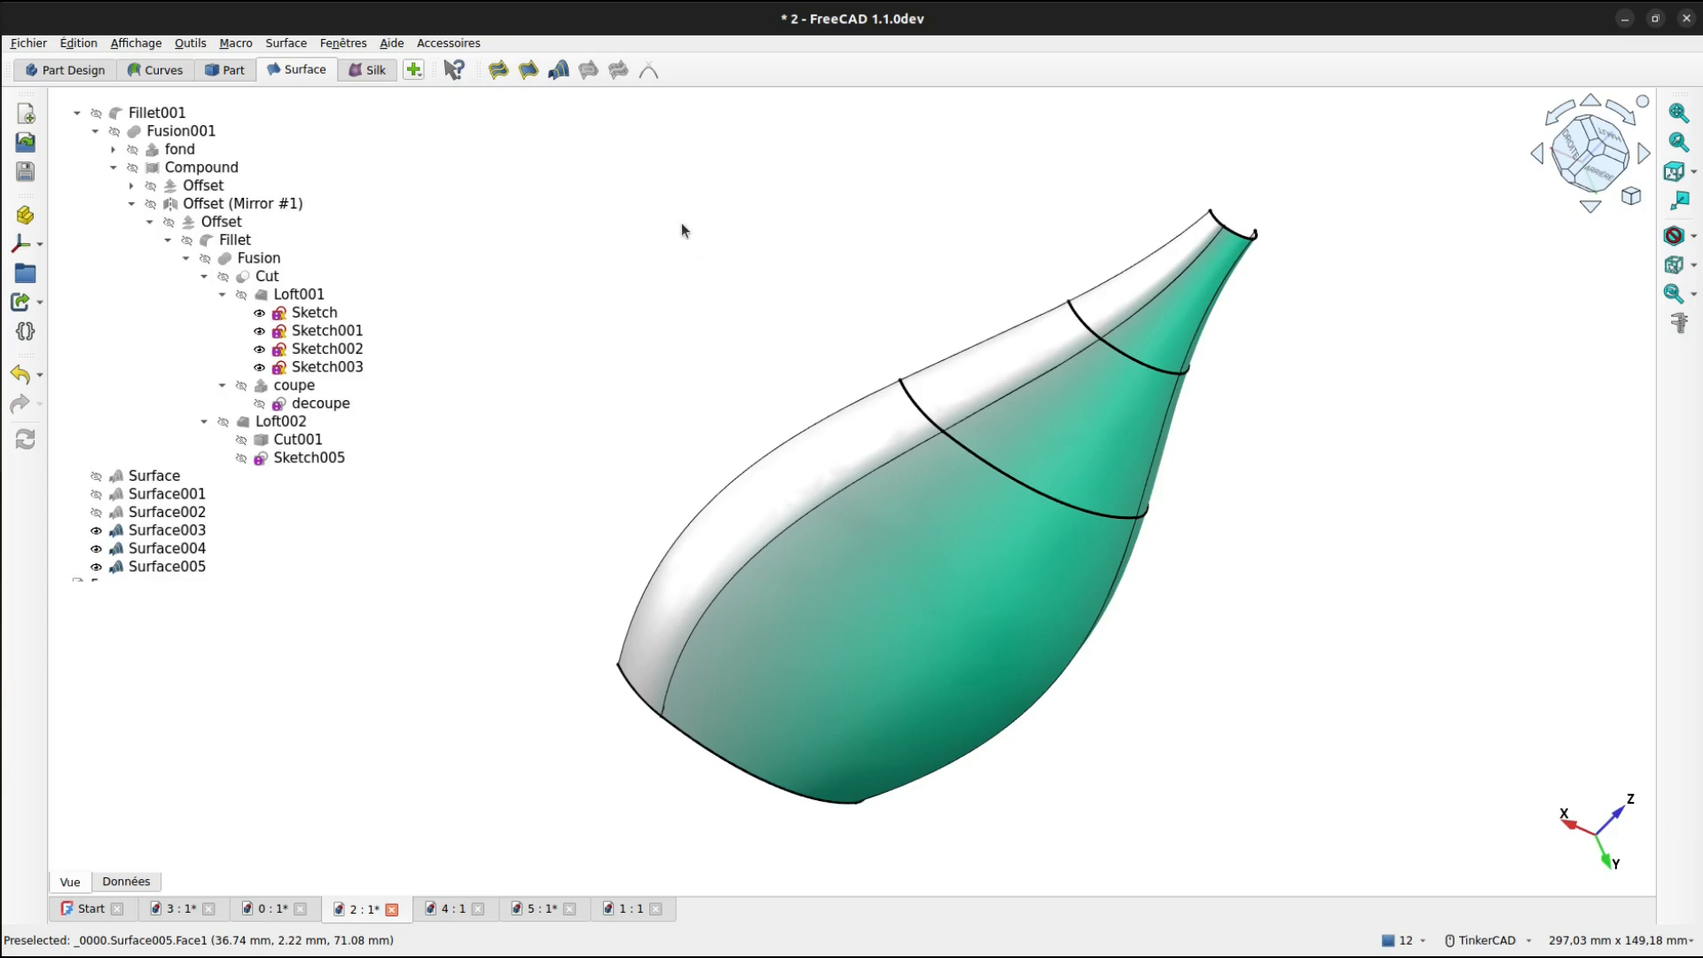
Test the new Filling shortcut by starting a filling surface, and cancel it.
key("f")
key("i")
key("l")
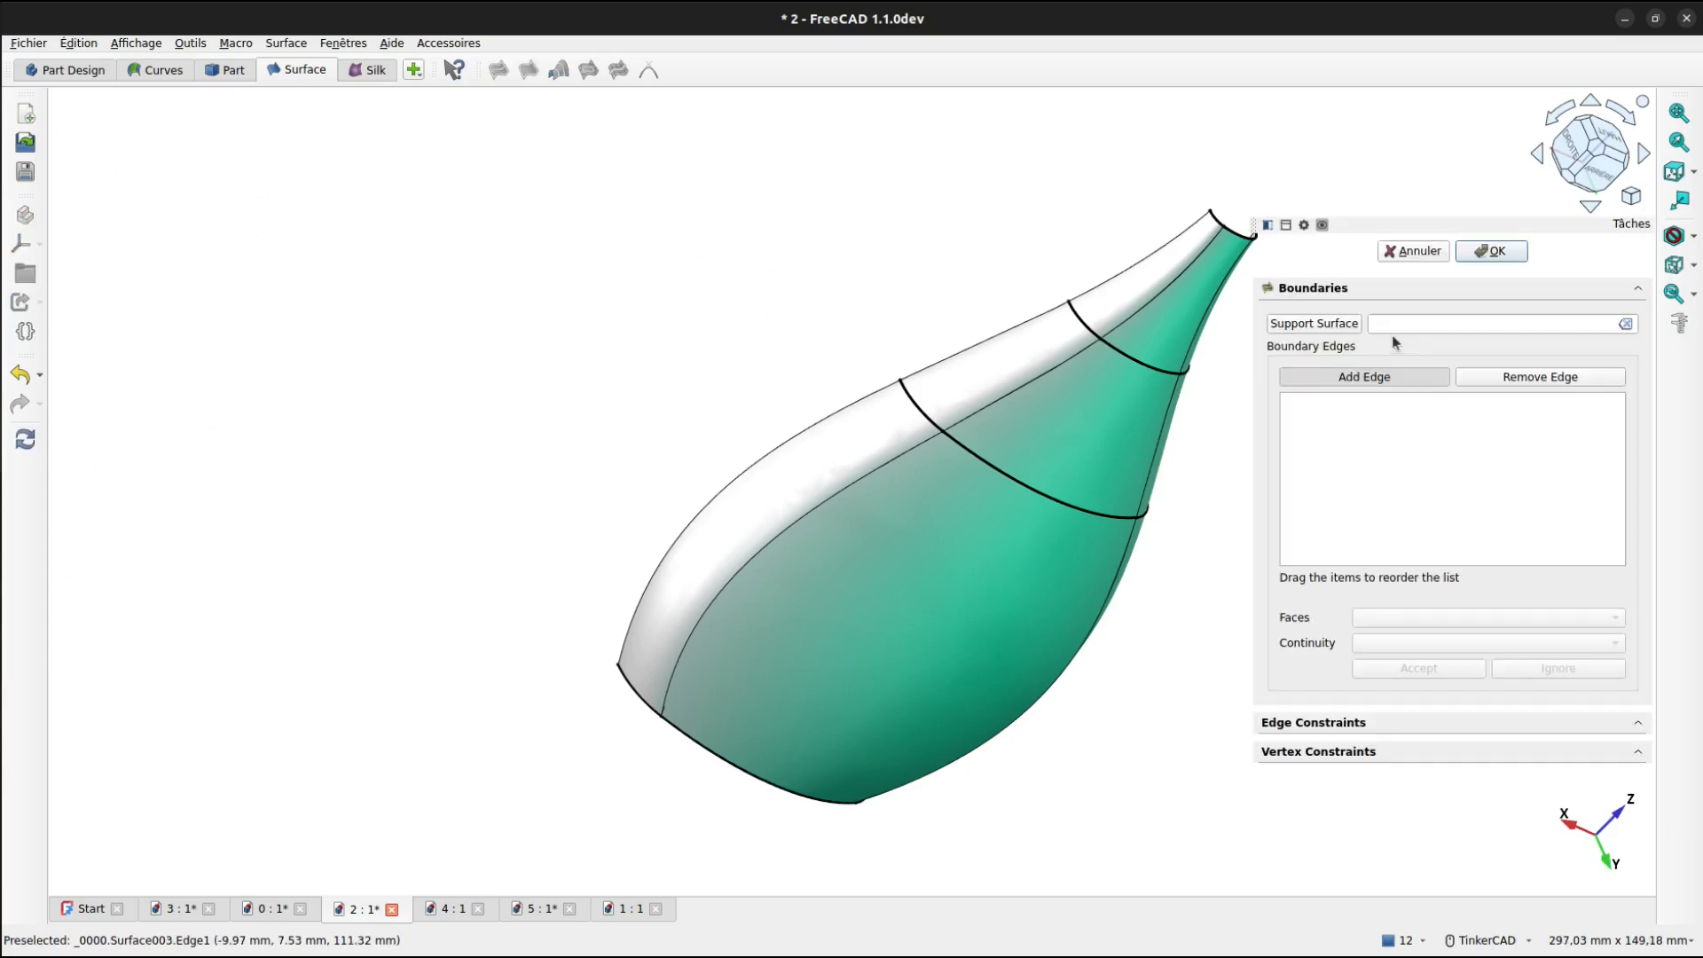
left_click(1417, 251)
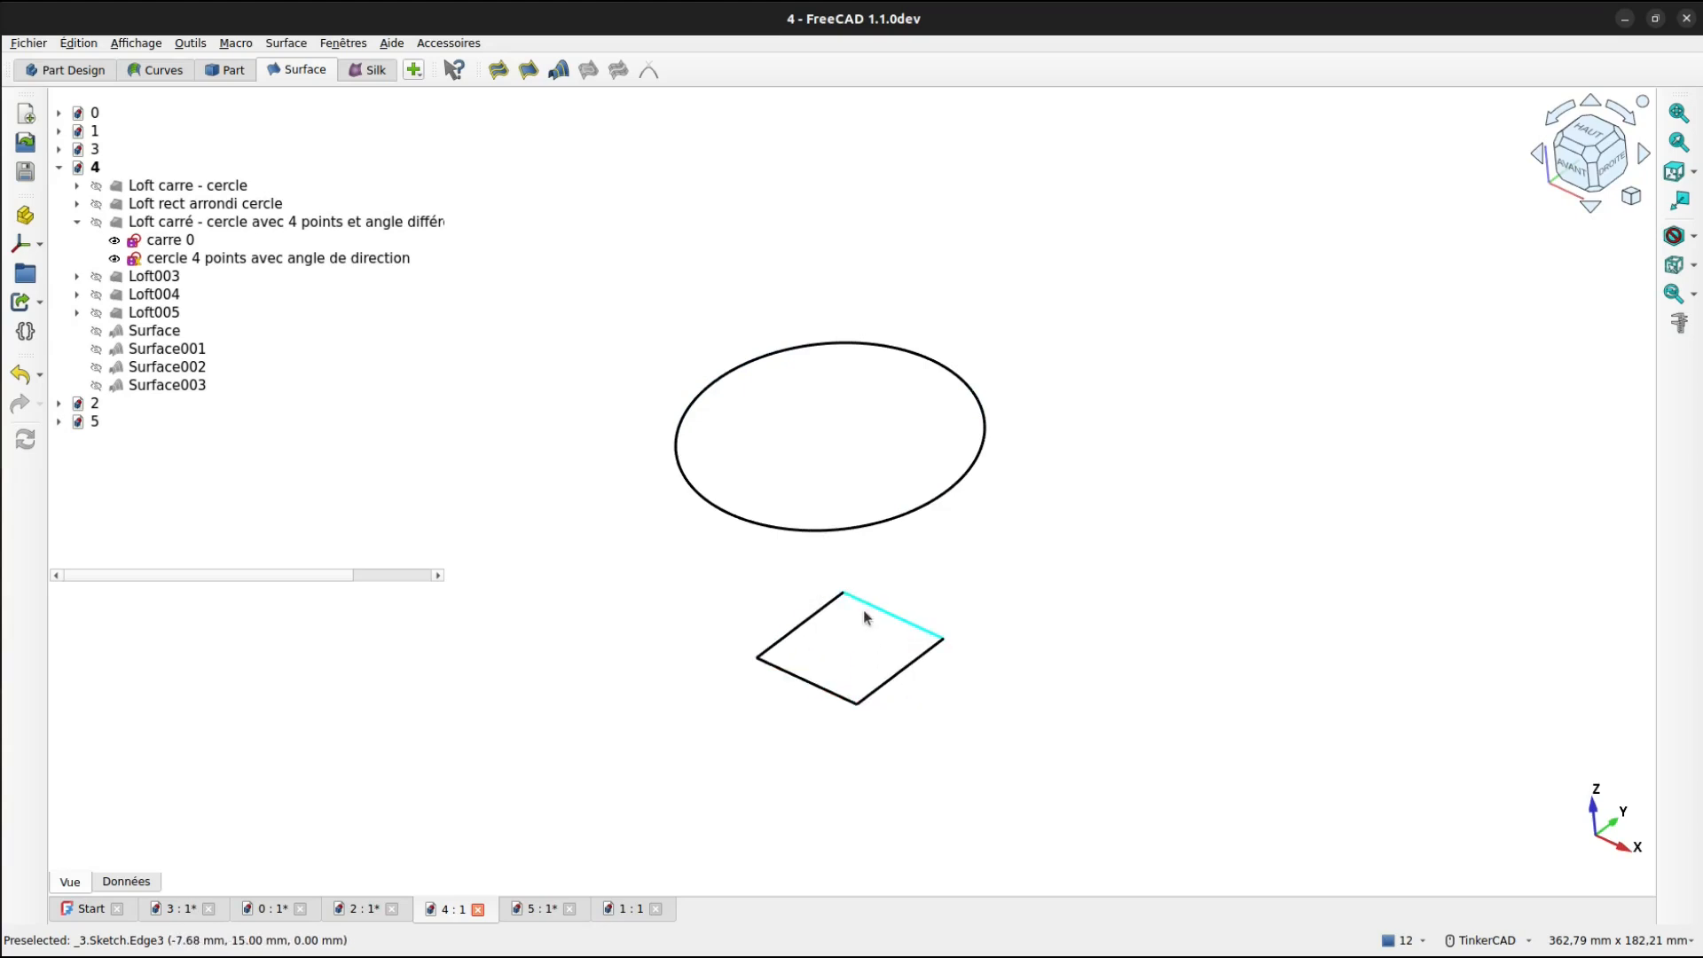
In document 4, build a sections surface between Edge2 of the four-point circle and Edge1 of the carre 0 square.
left_click(559, 71)
left_click(782, 530)
left_click(805, 678)
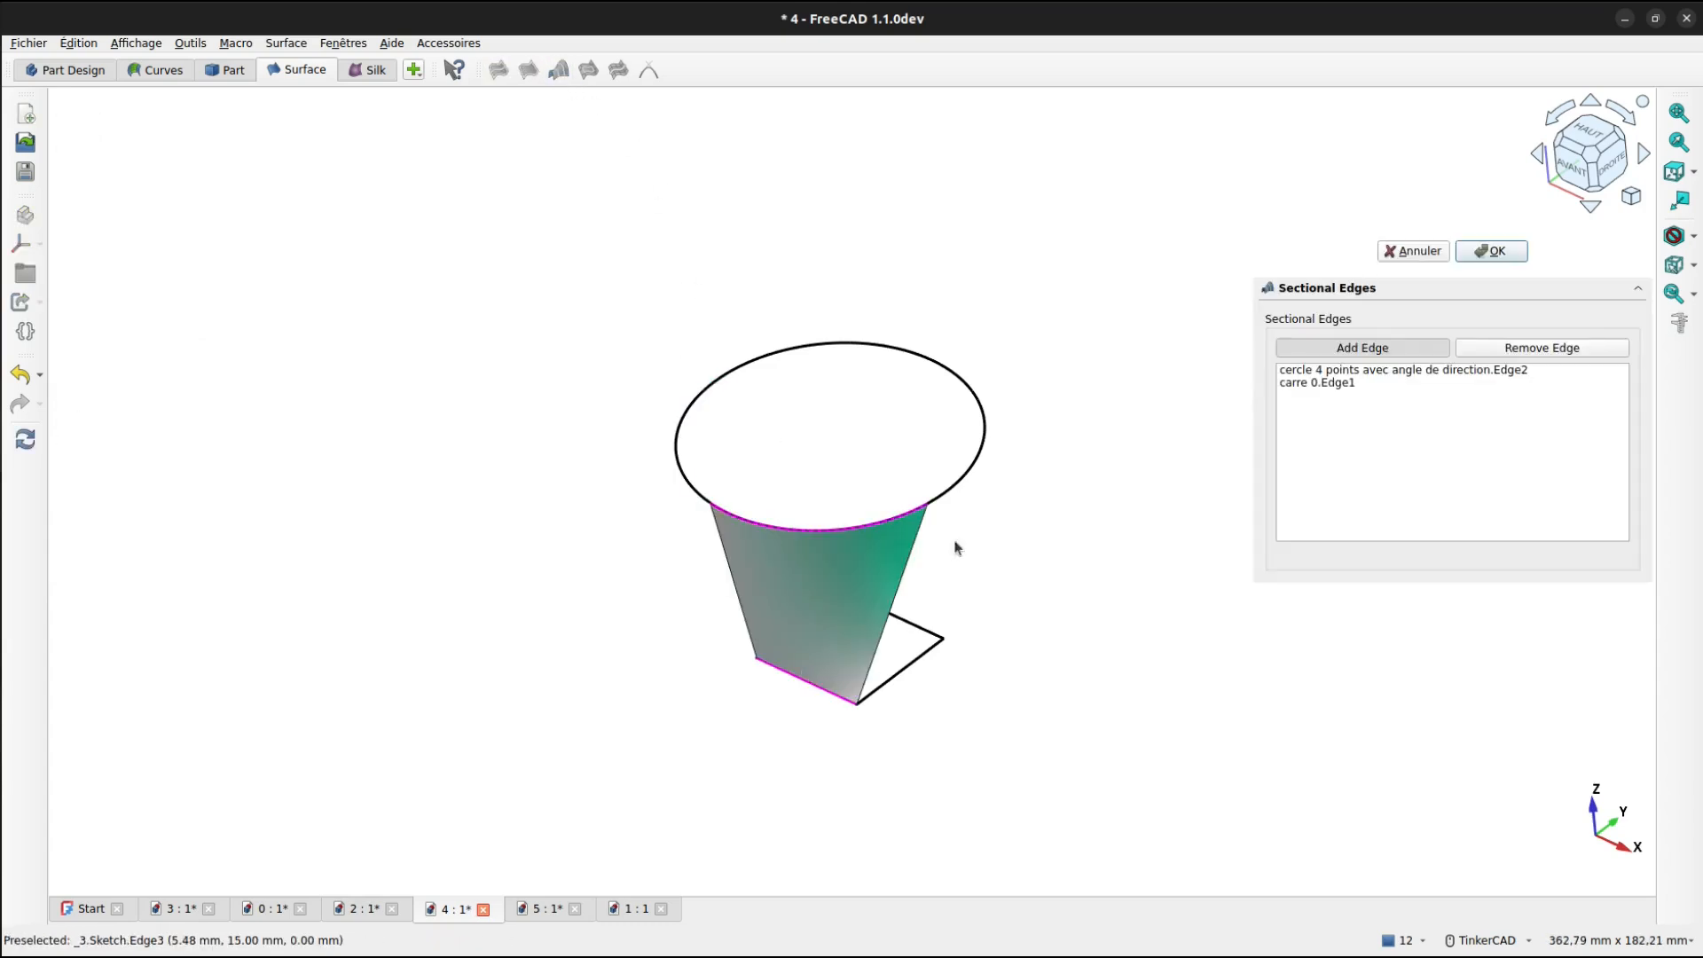
left_click(1491, 251)
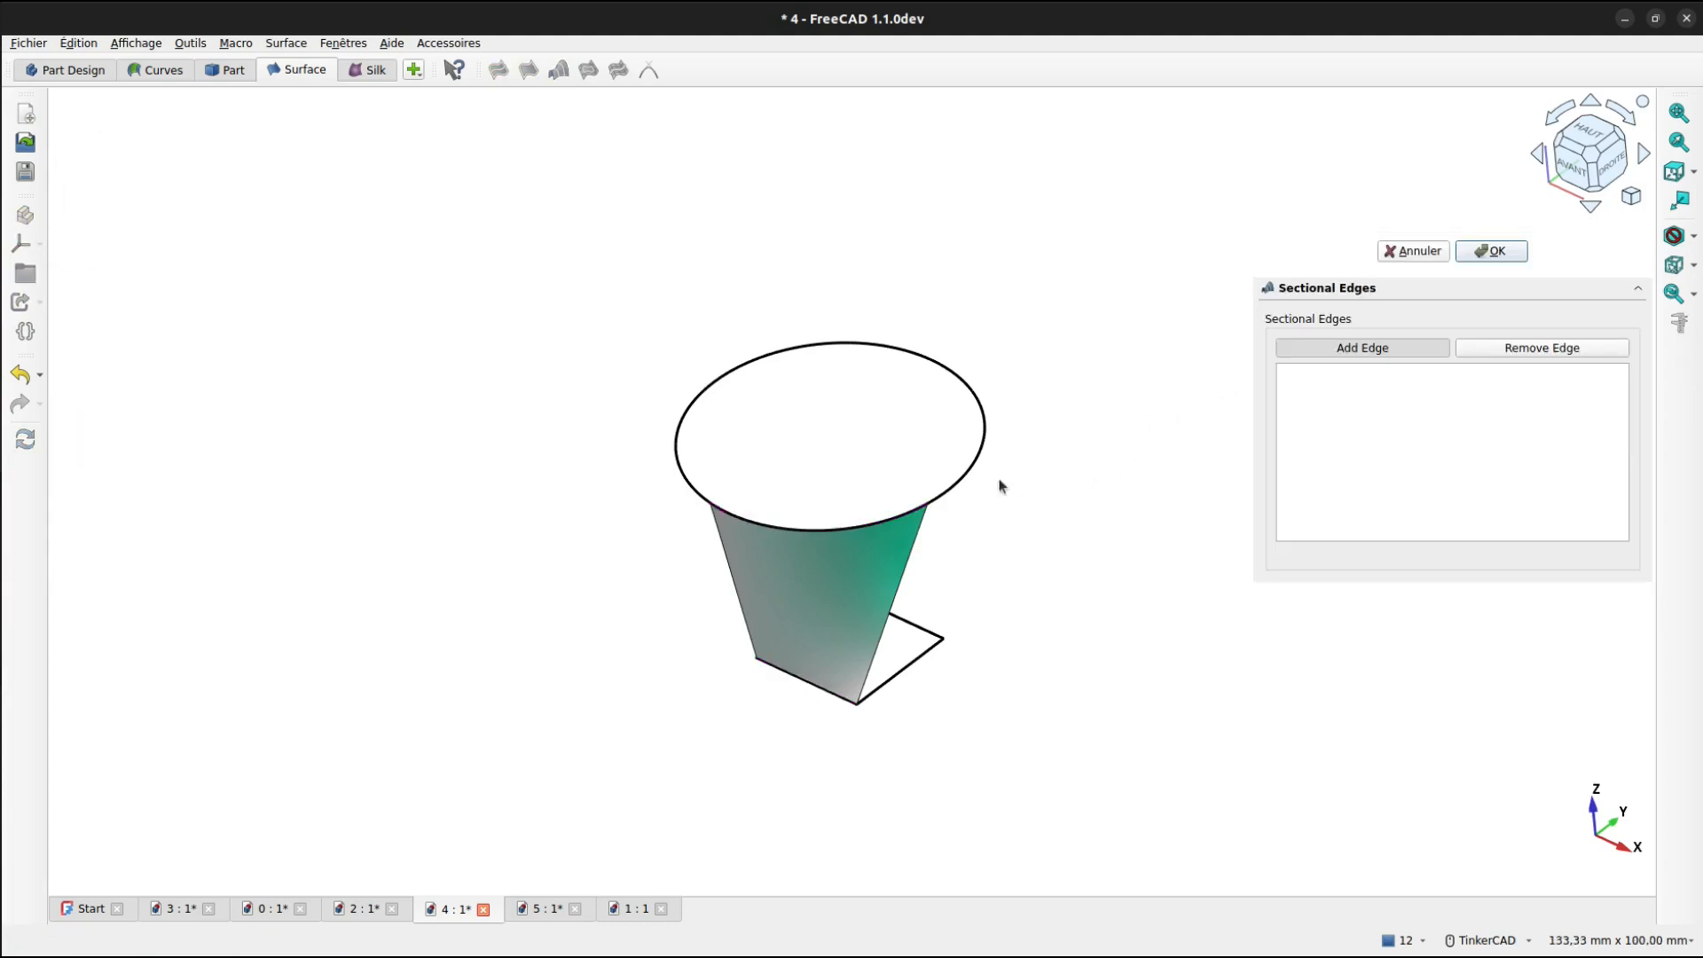
Build a sections surface between the circle's right-hand arc and the square's right-side edge.
left_click(976, 471)
left_click(911, 667)
left_click(1491, 251)
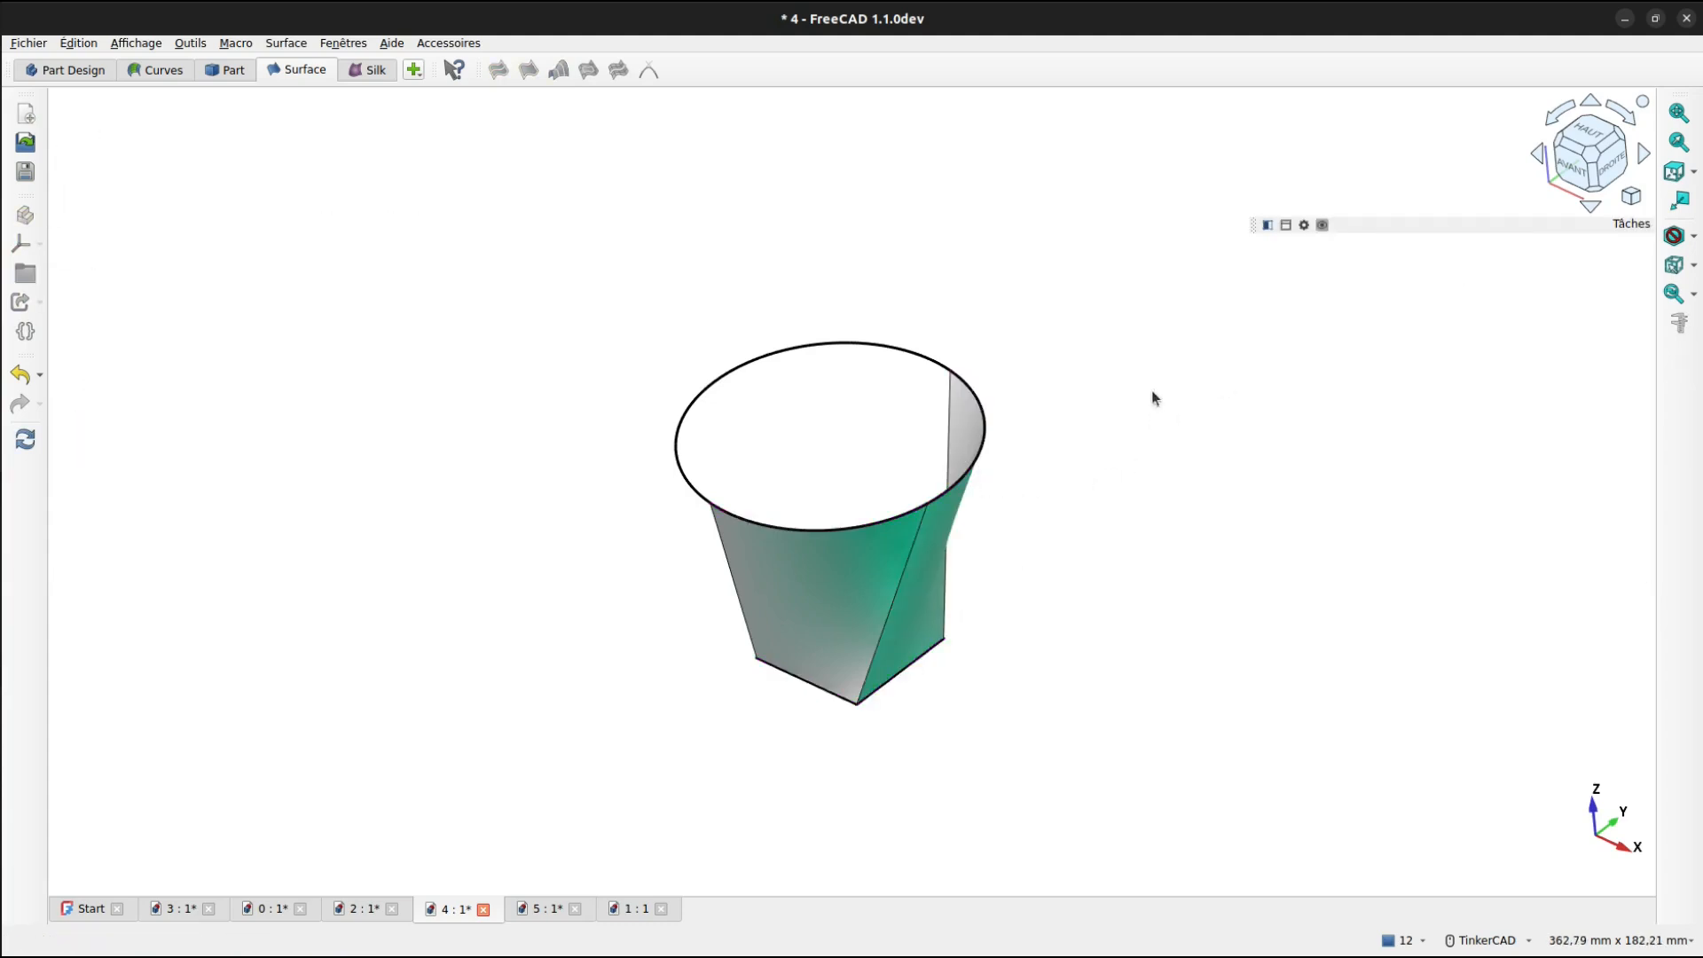
Build a sections surface between the circle's rear arc and the square's rear edge.
right_click_drag(1151, 396, 274, 522)
middle_click_drag(1164, 578, 706, 479)
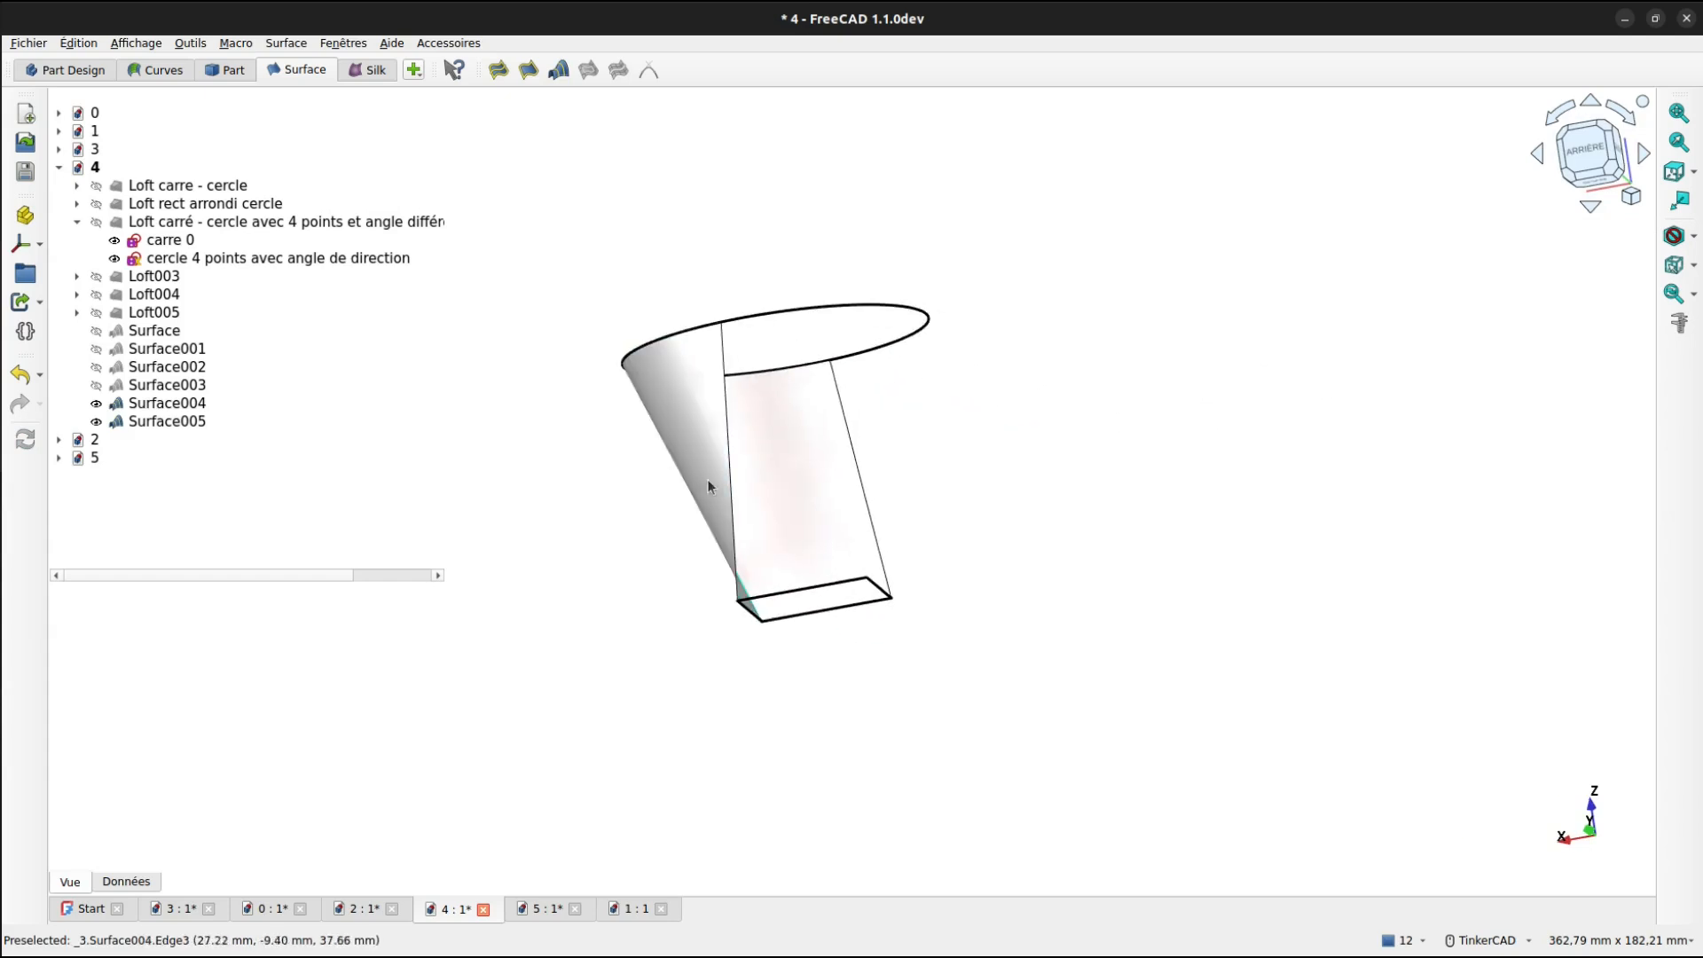
right_click_drag(706, 479, 710, 594)
double_click(710, 594)
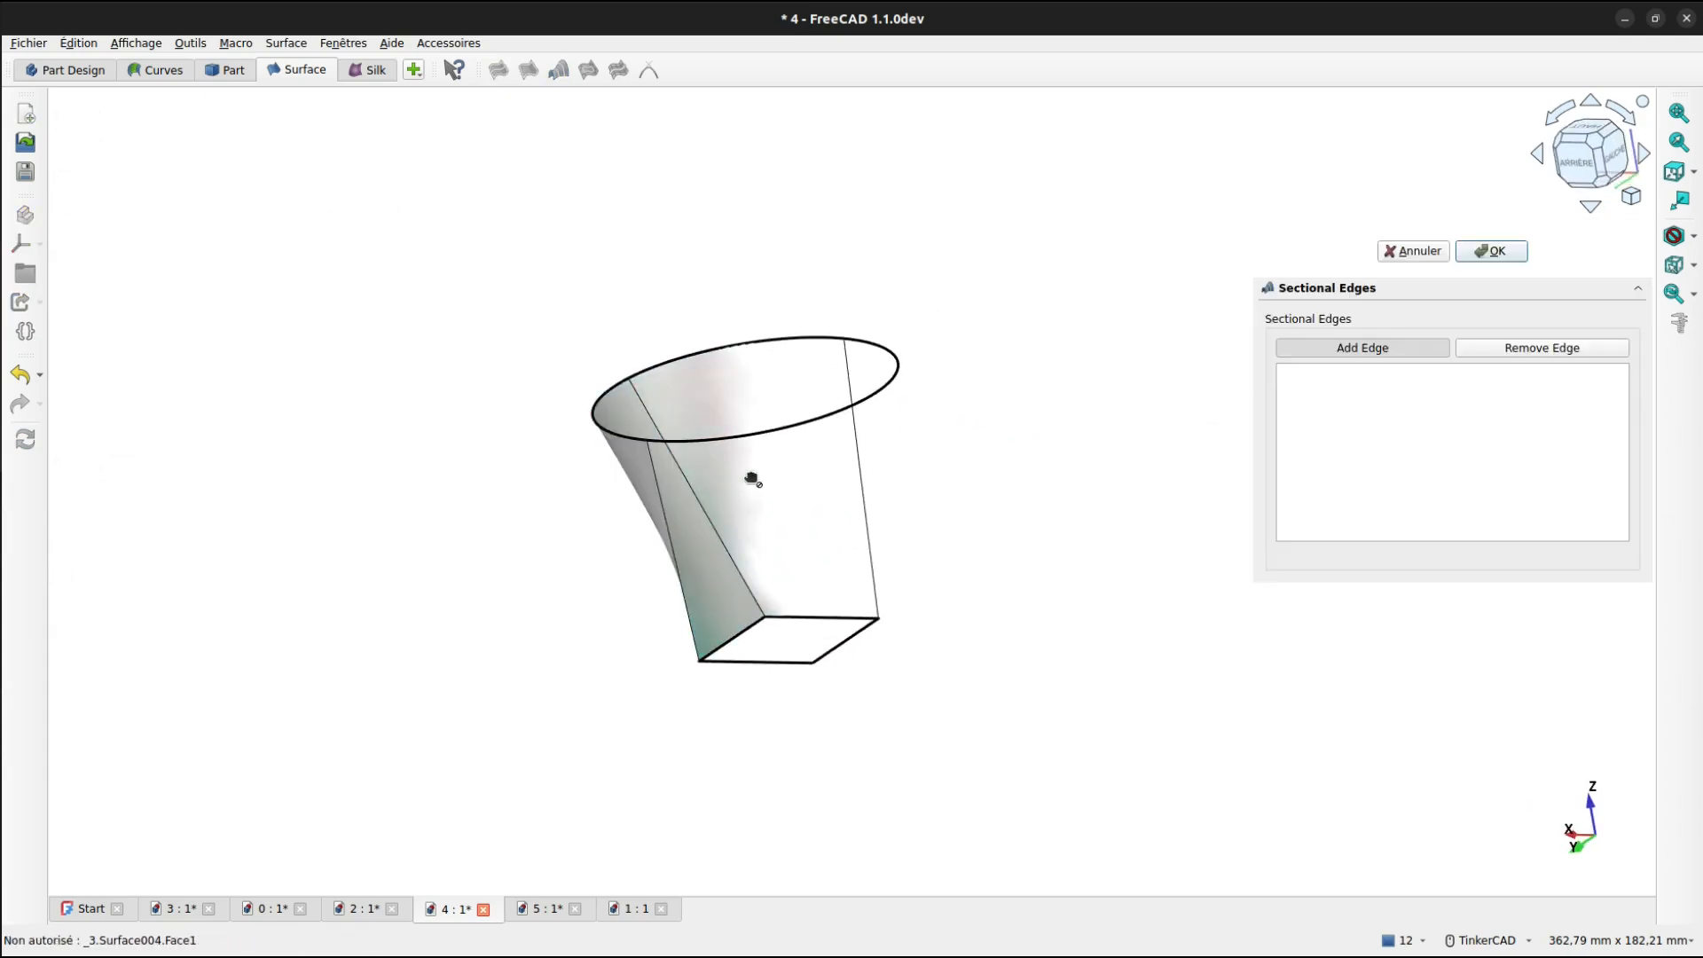
left_click(772, 433)
left_click(763, 662)
left_click(1413, 251)
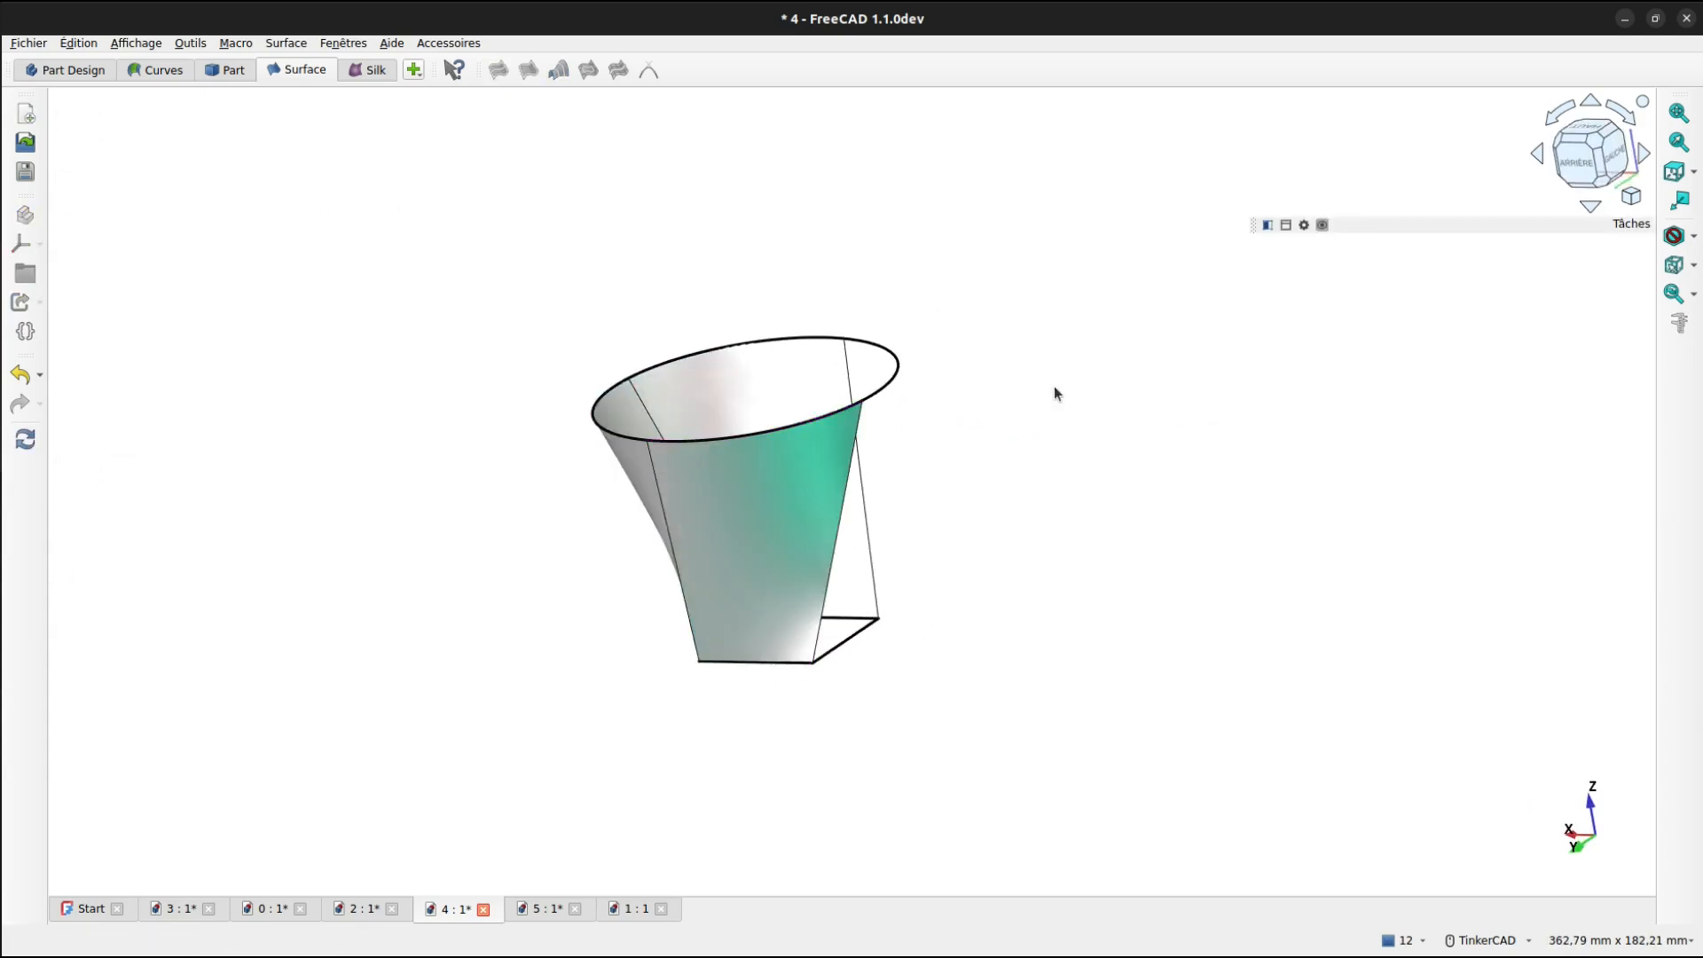
Complete the square-to-circle shell with a sections surface between the circle's Edge1 arc and the square's last free edge.
right_click_drag(1054, 392, 913, 589)
double_click(927, 461)
left_click(887, 362)
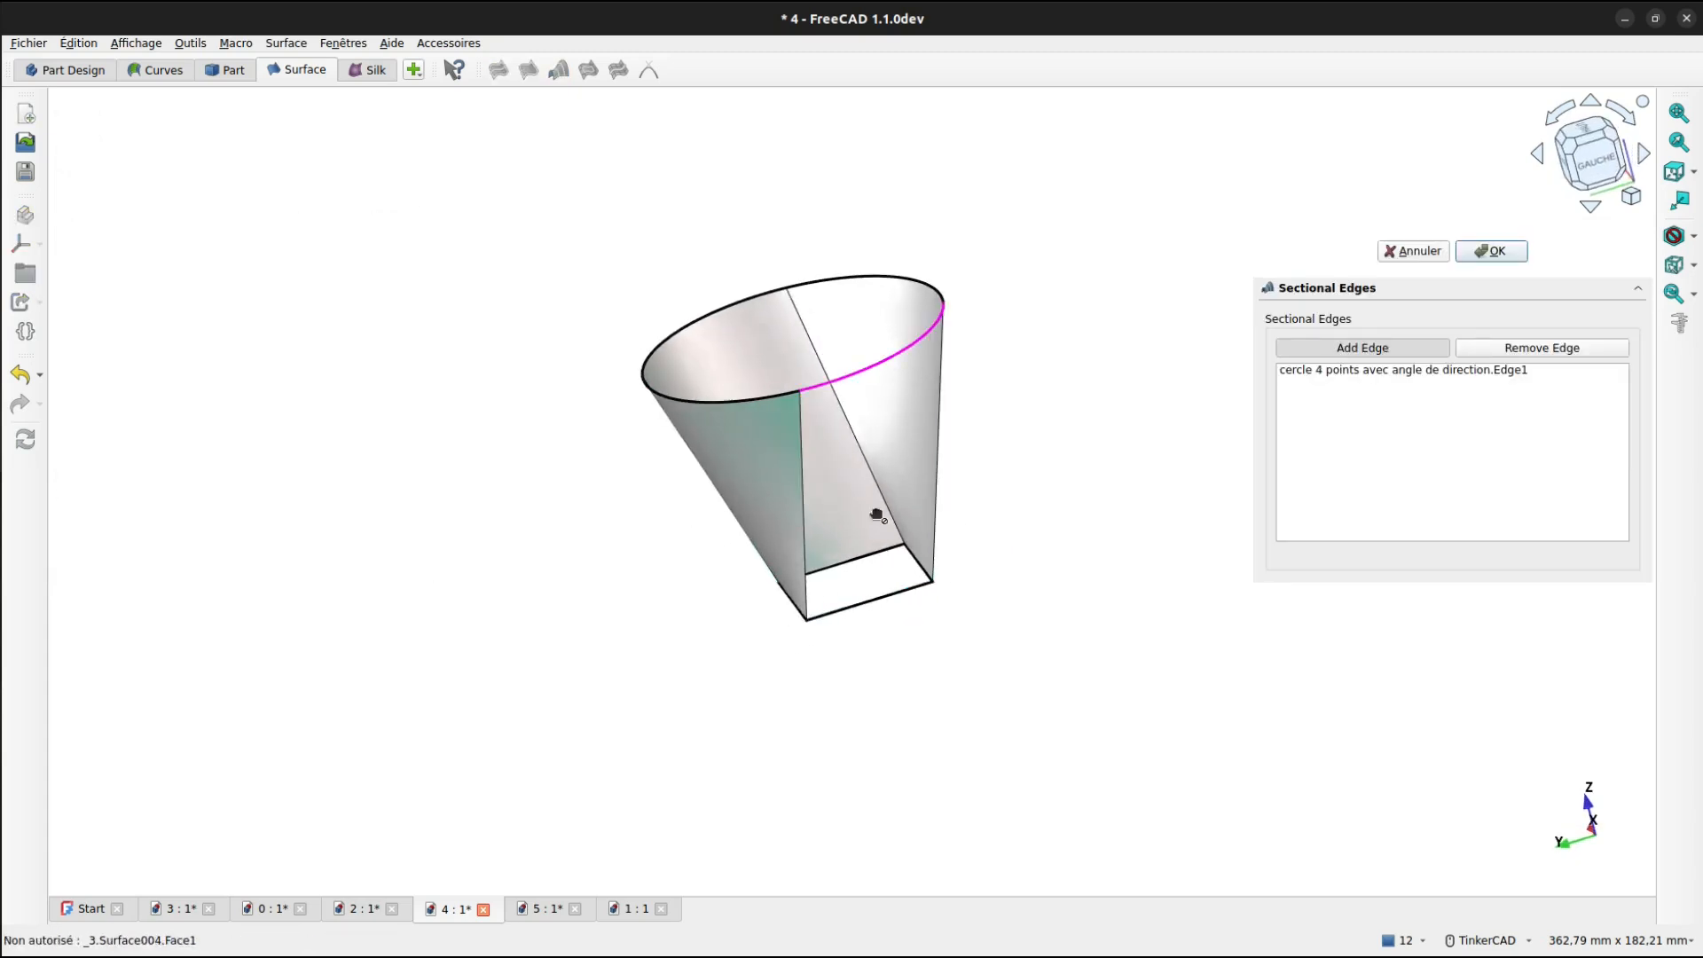
left_click(914, 589)
left_click(1491, 251)
right_click_drag(1111, 349, 675, 466)
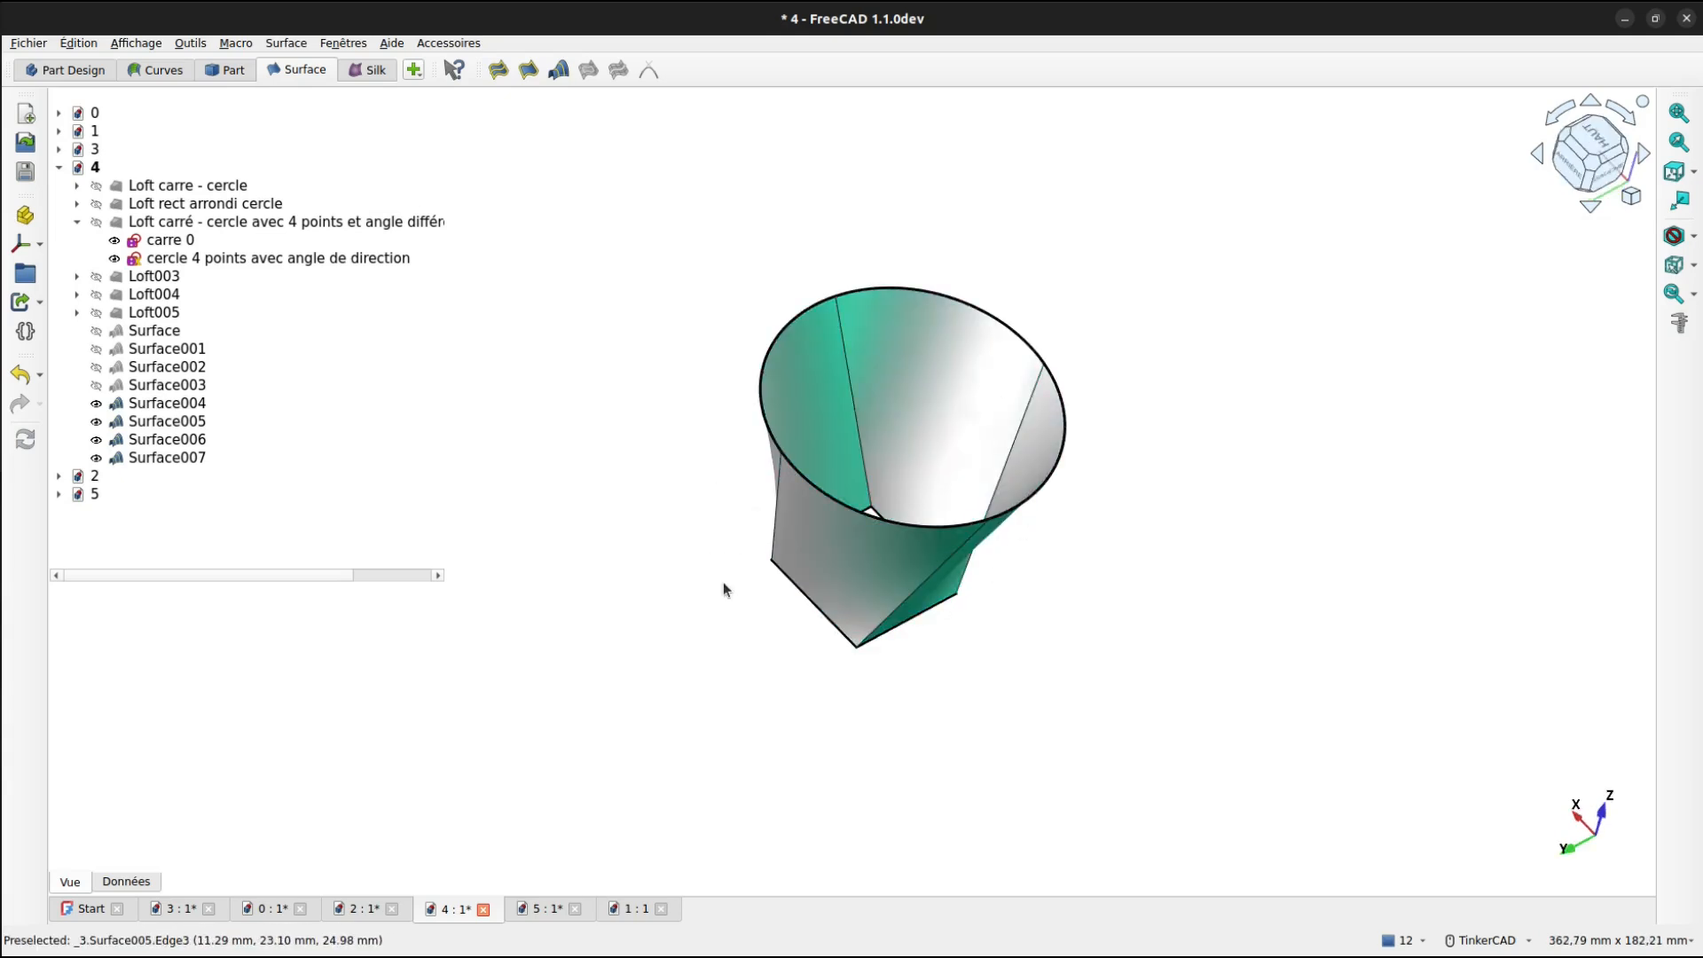
In document 3, activate the Part workbench and show the Loft in place of Surface001.
key("ctrl+Tab")
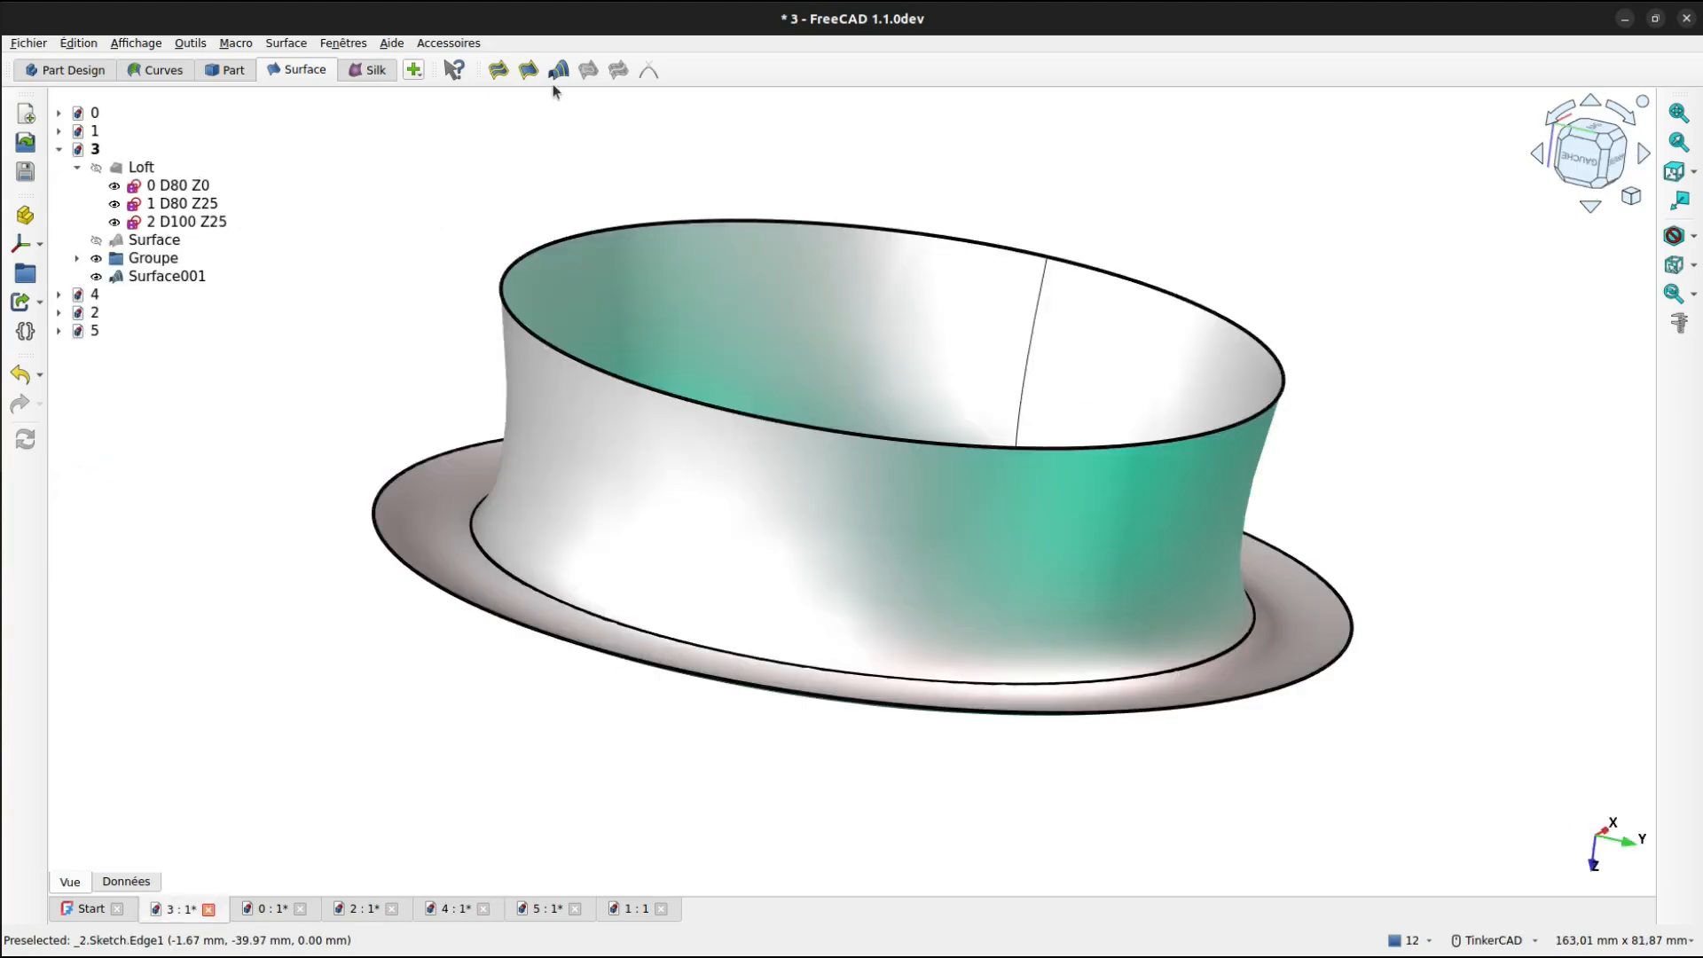
left_click(237, 77)
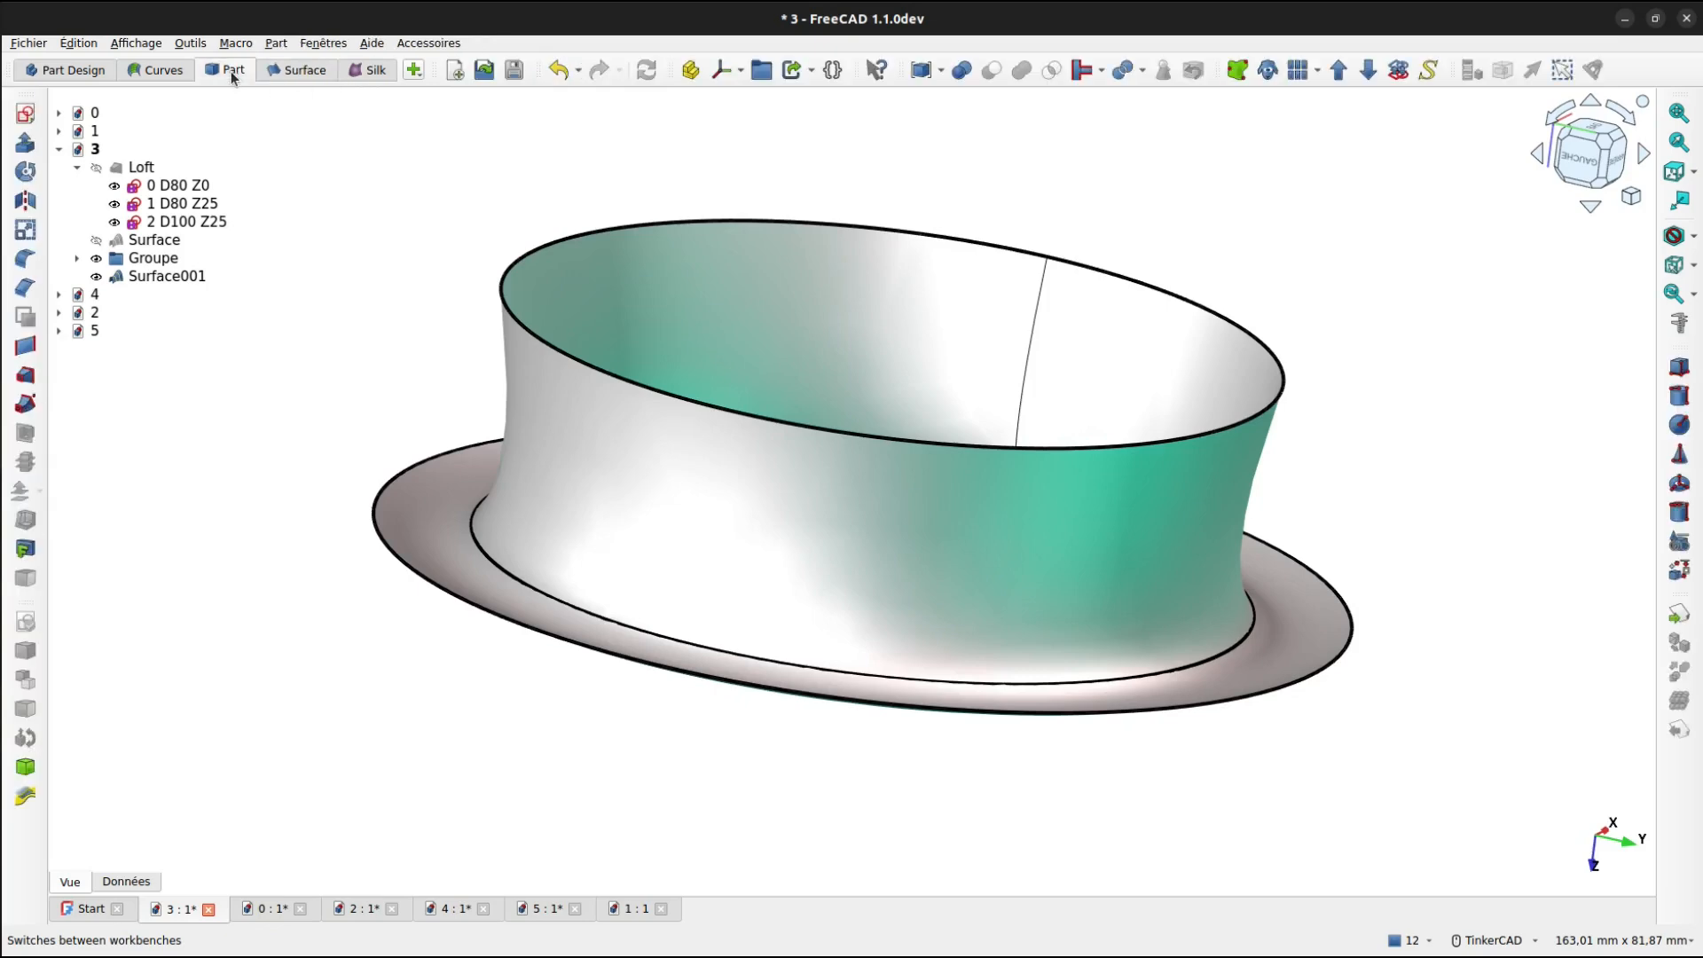
left_click(97, 168)
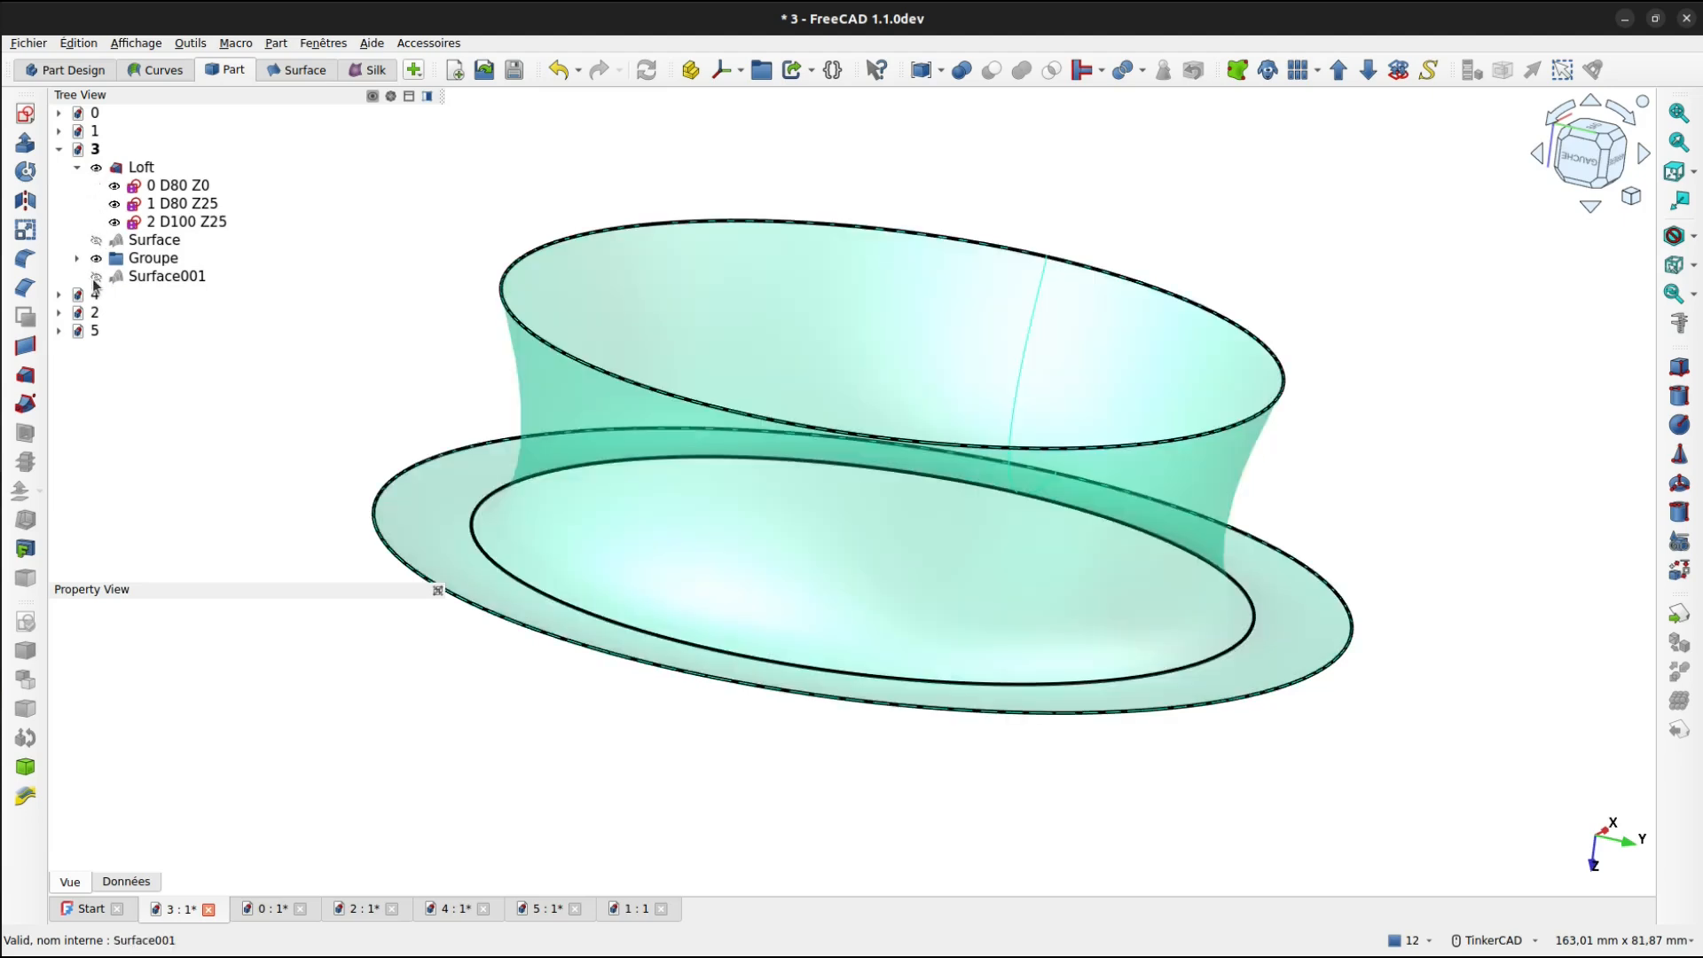
Show Surface001 together with the Loft in document 3 to compare the two shapes.
left_click(98, 169)
left_click(98, 168)
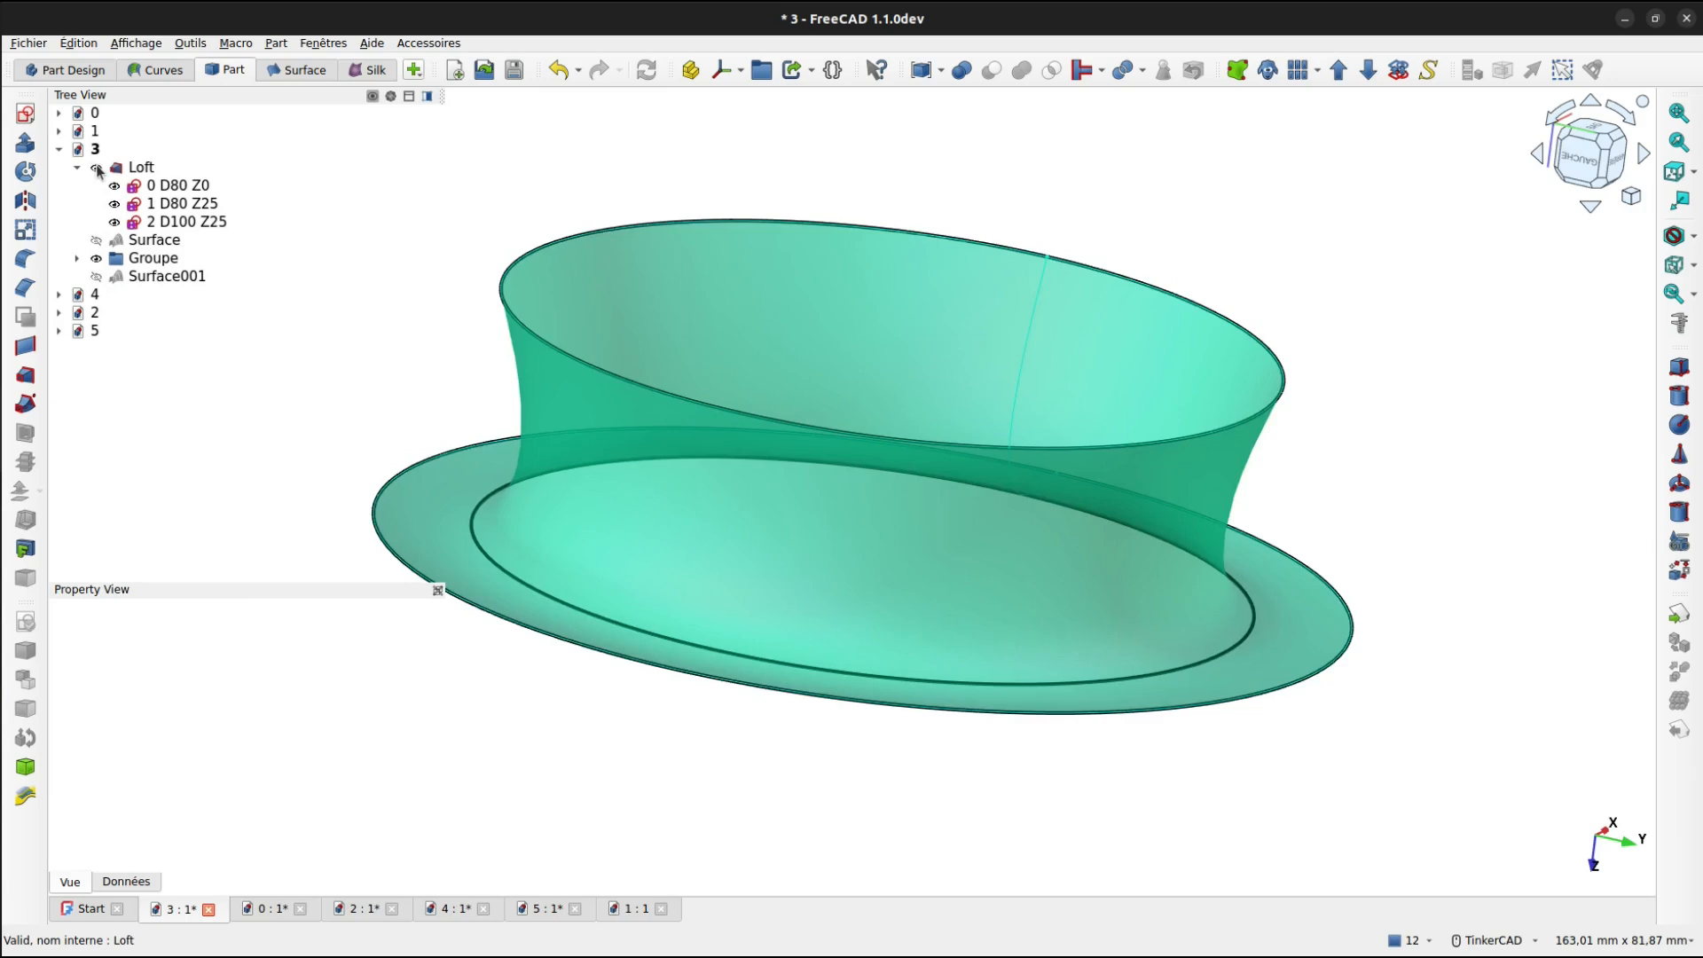
left_click(97, 275)
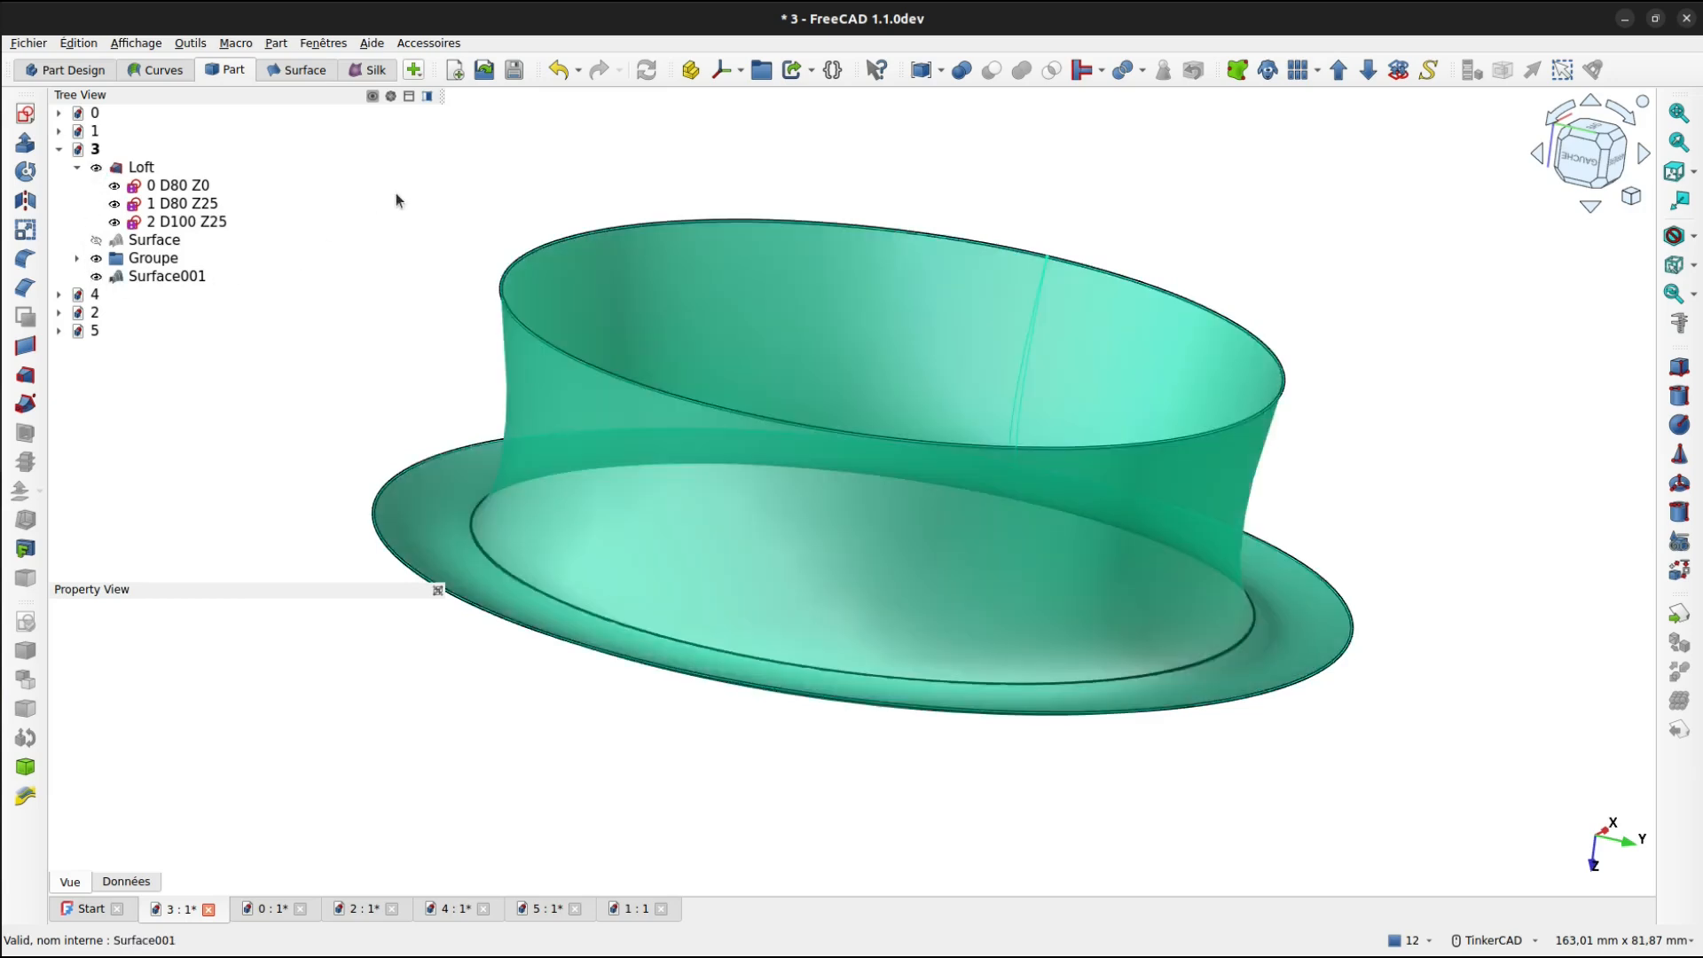
left_click(443, 167)
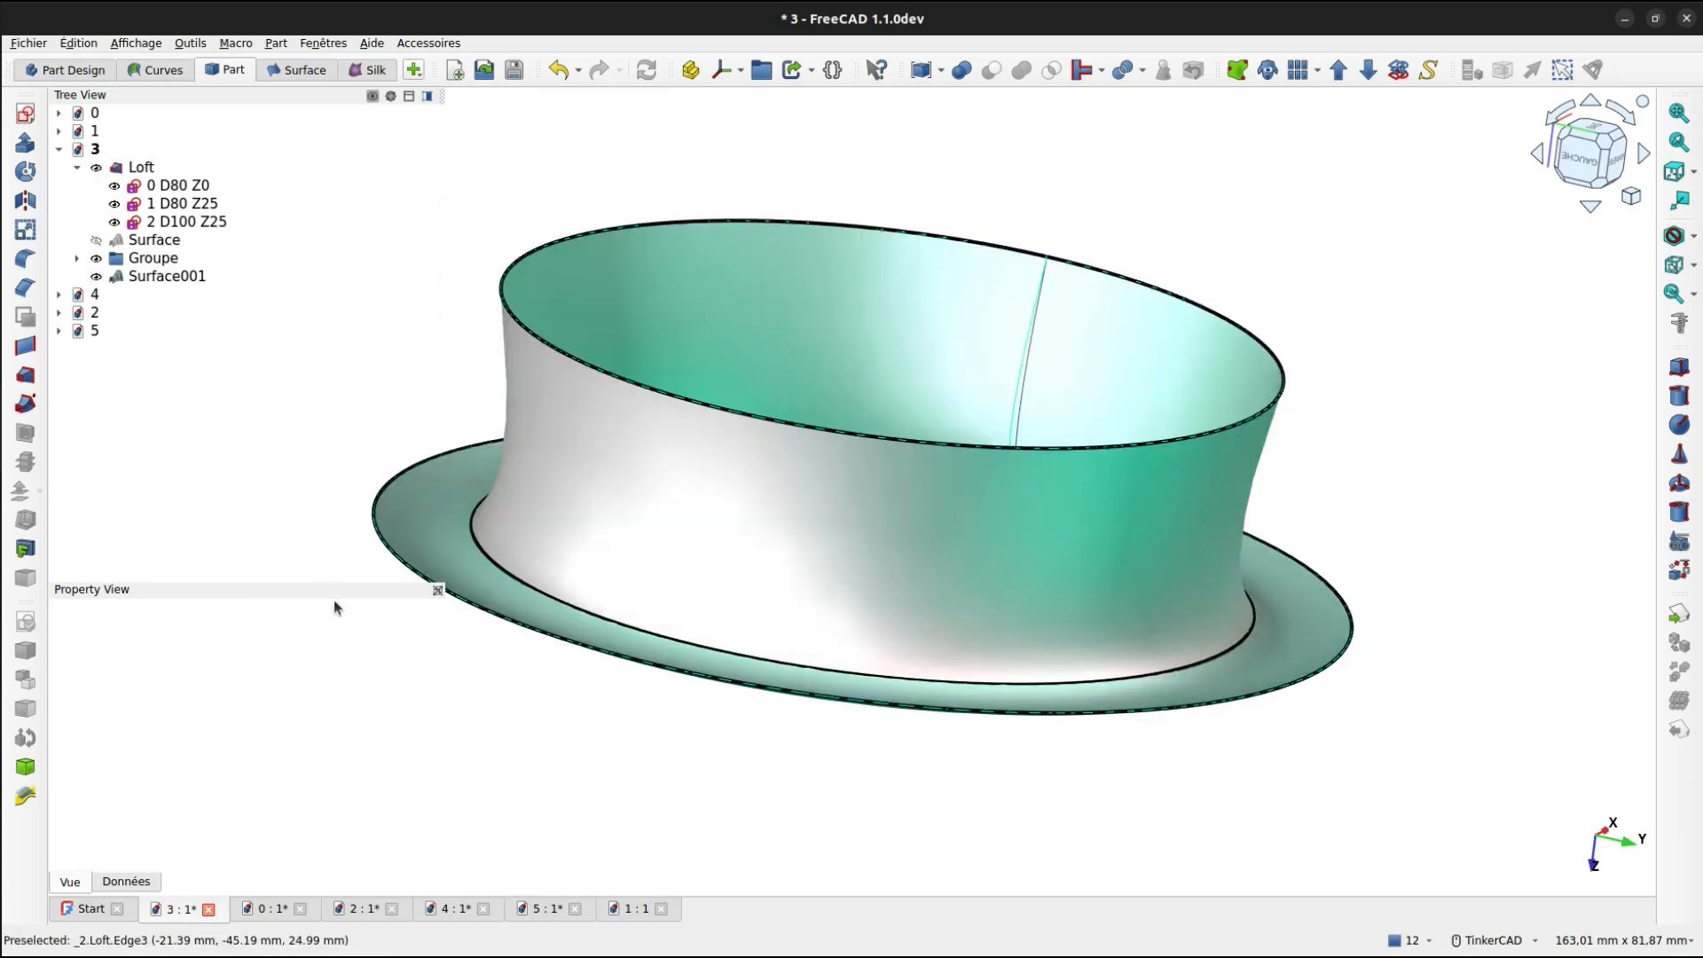
Switch to document 0 and show its Loft over the sections surfaces.
key("ctrl+Tab")
left_click(140, 131)
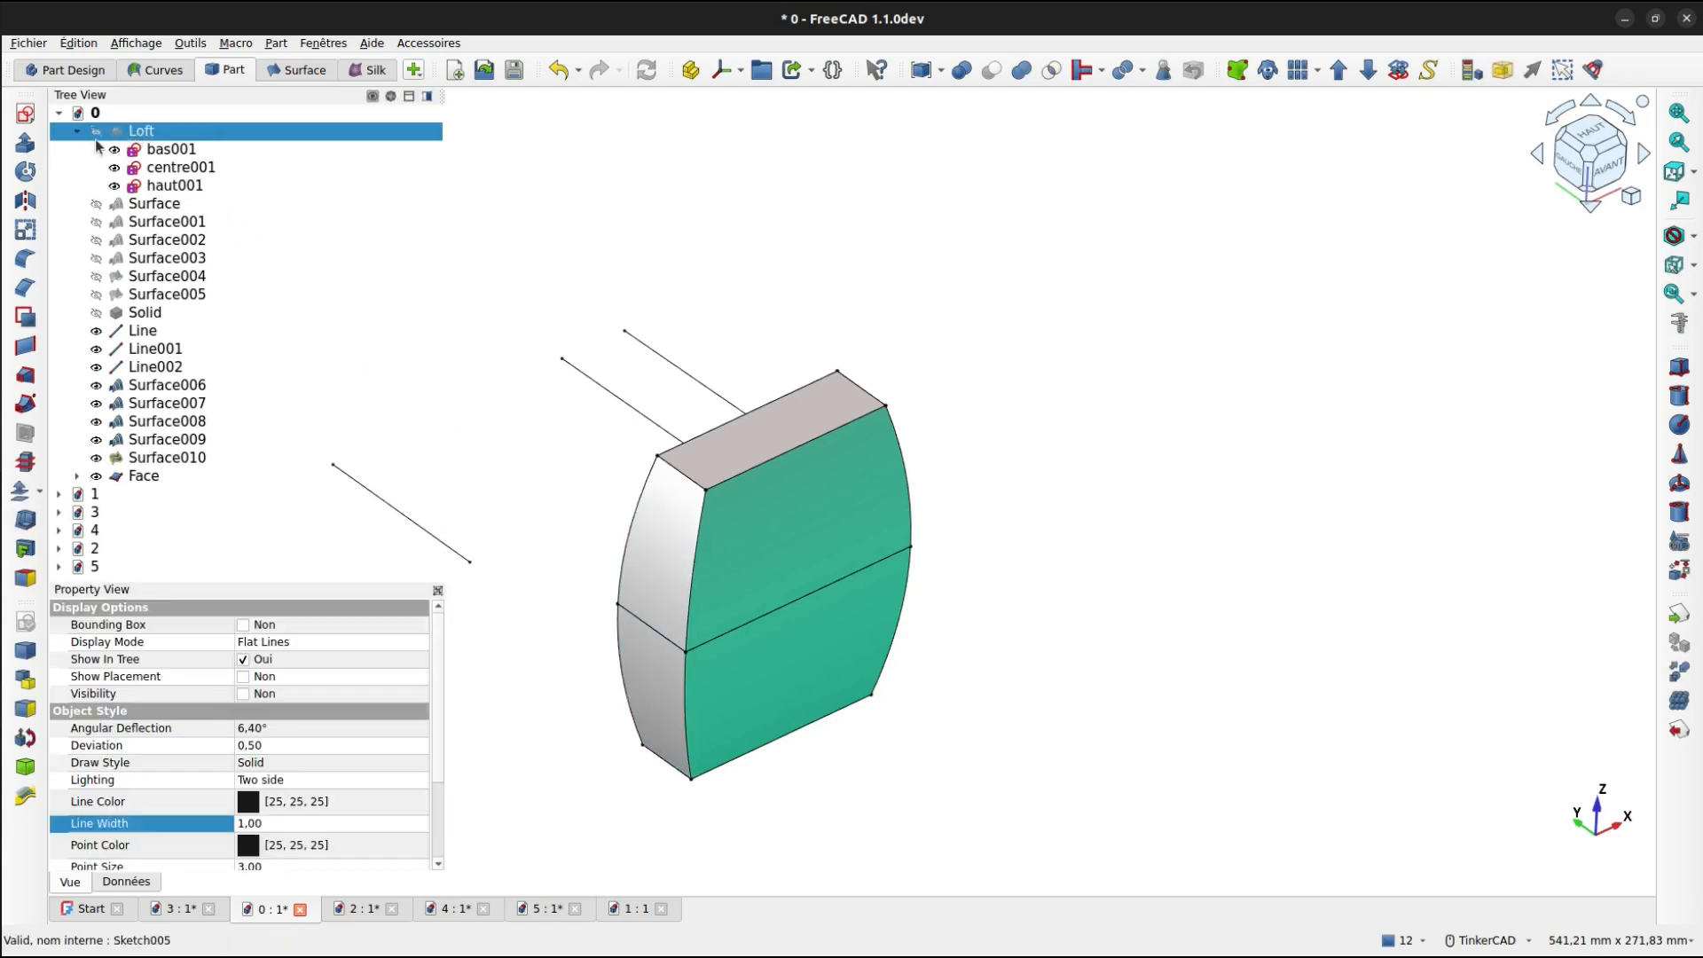
left_click(97, 133)
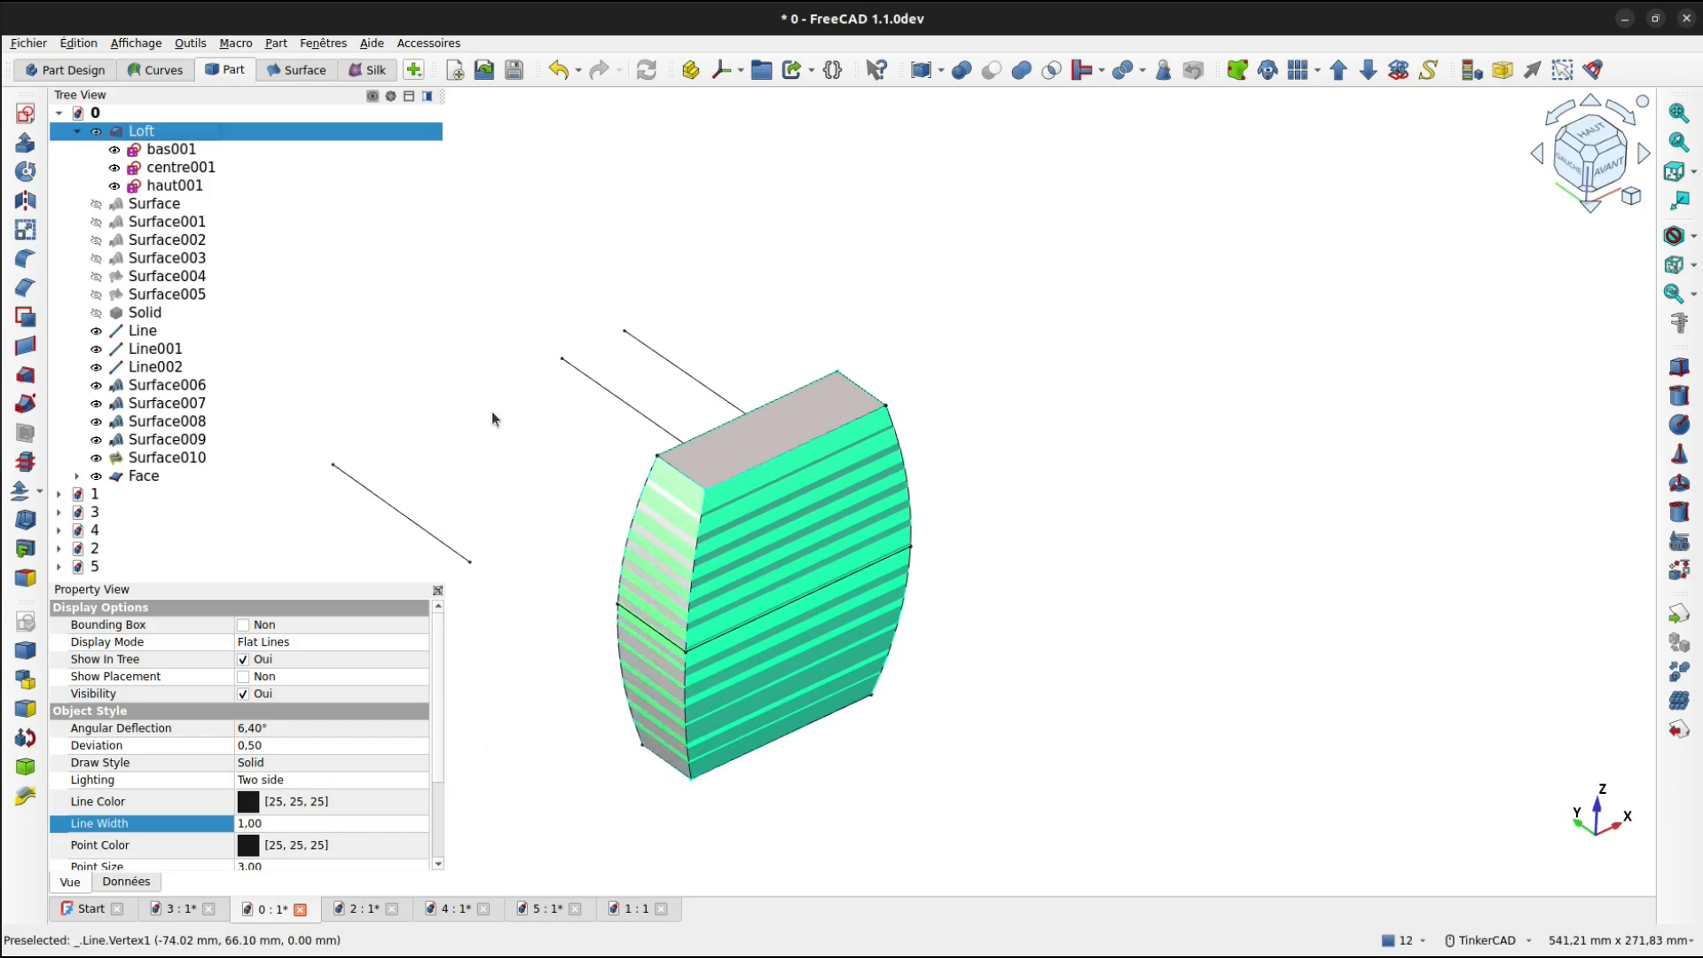
Switch to document 2 and show Loft001 over the existing surfaces to compare them.
left_click(362, 914)
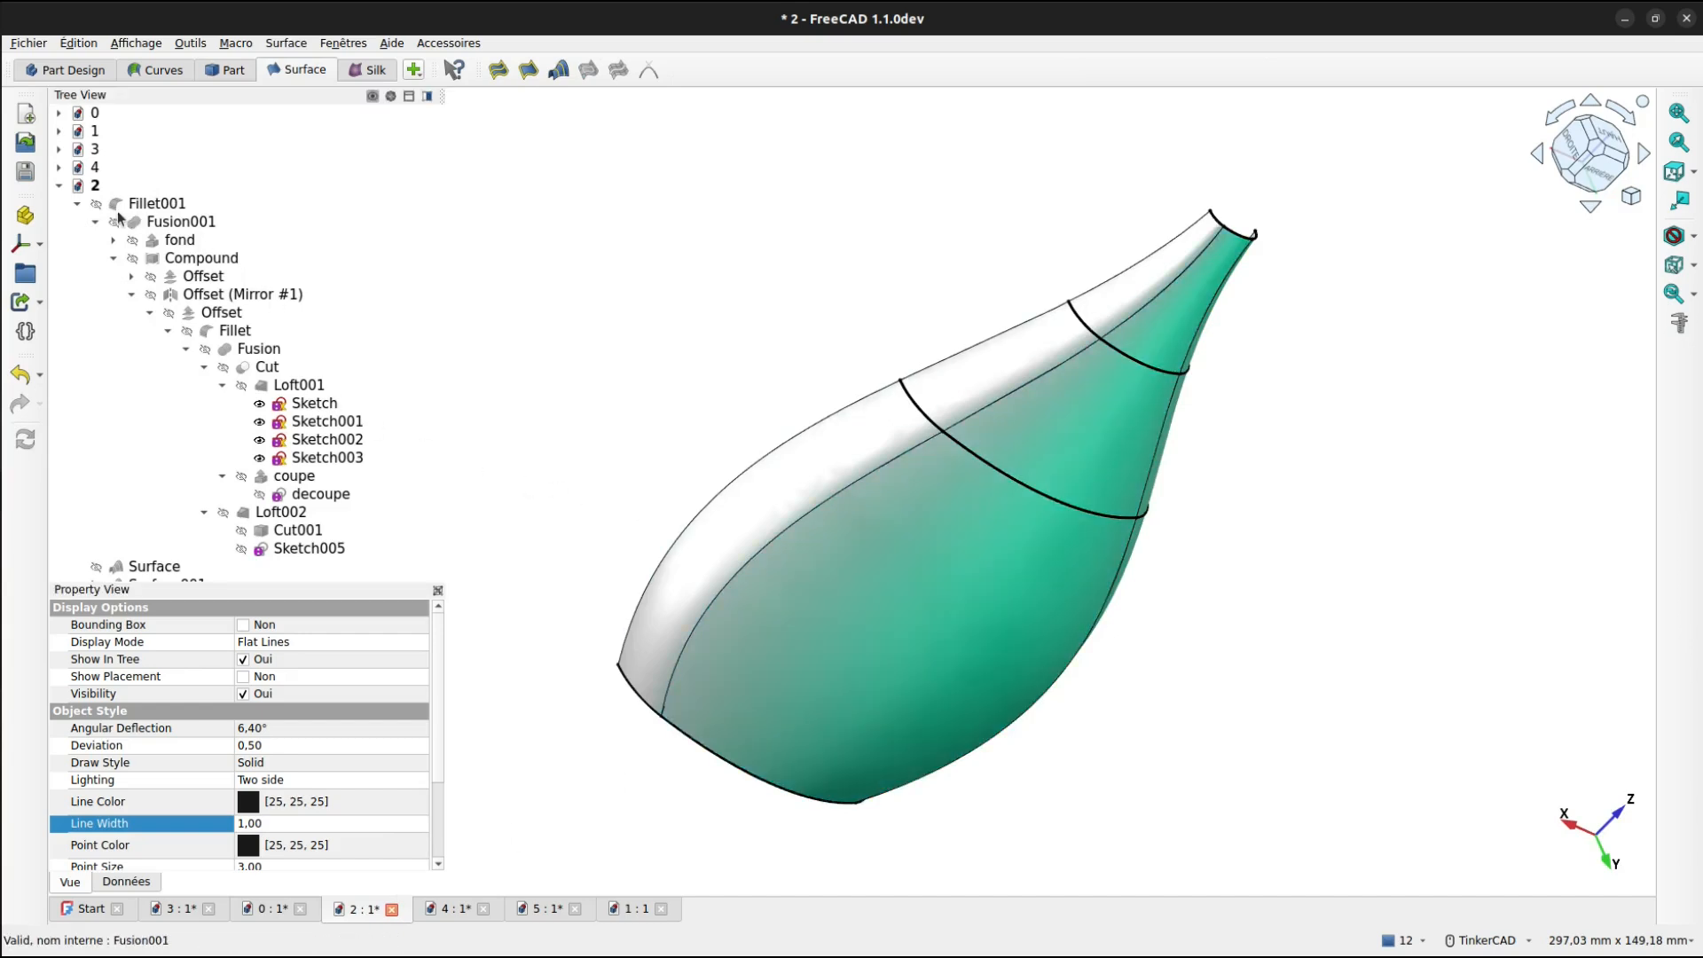
left_click(242, 385)
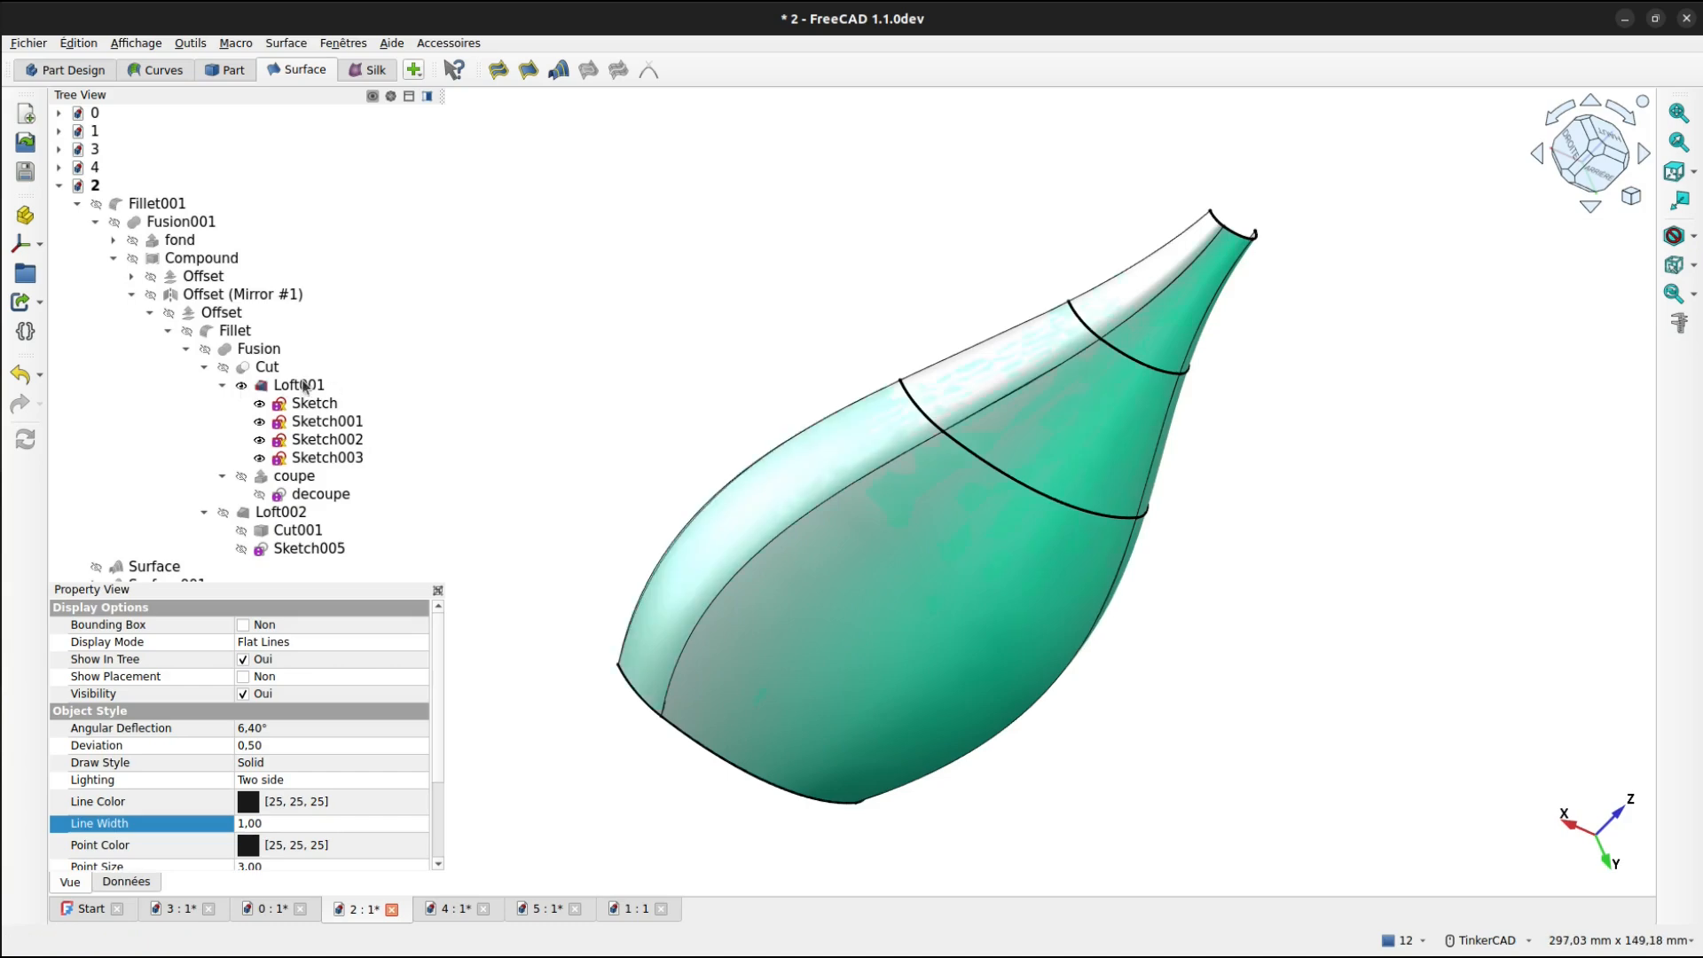
right_click_drag(1136, 506, 888, 417)
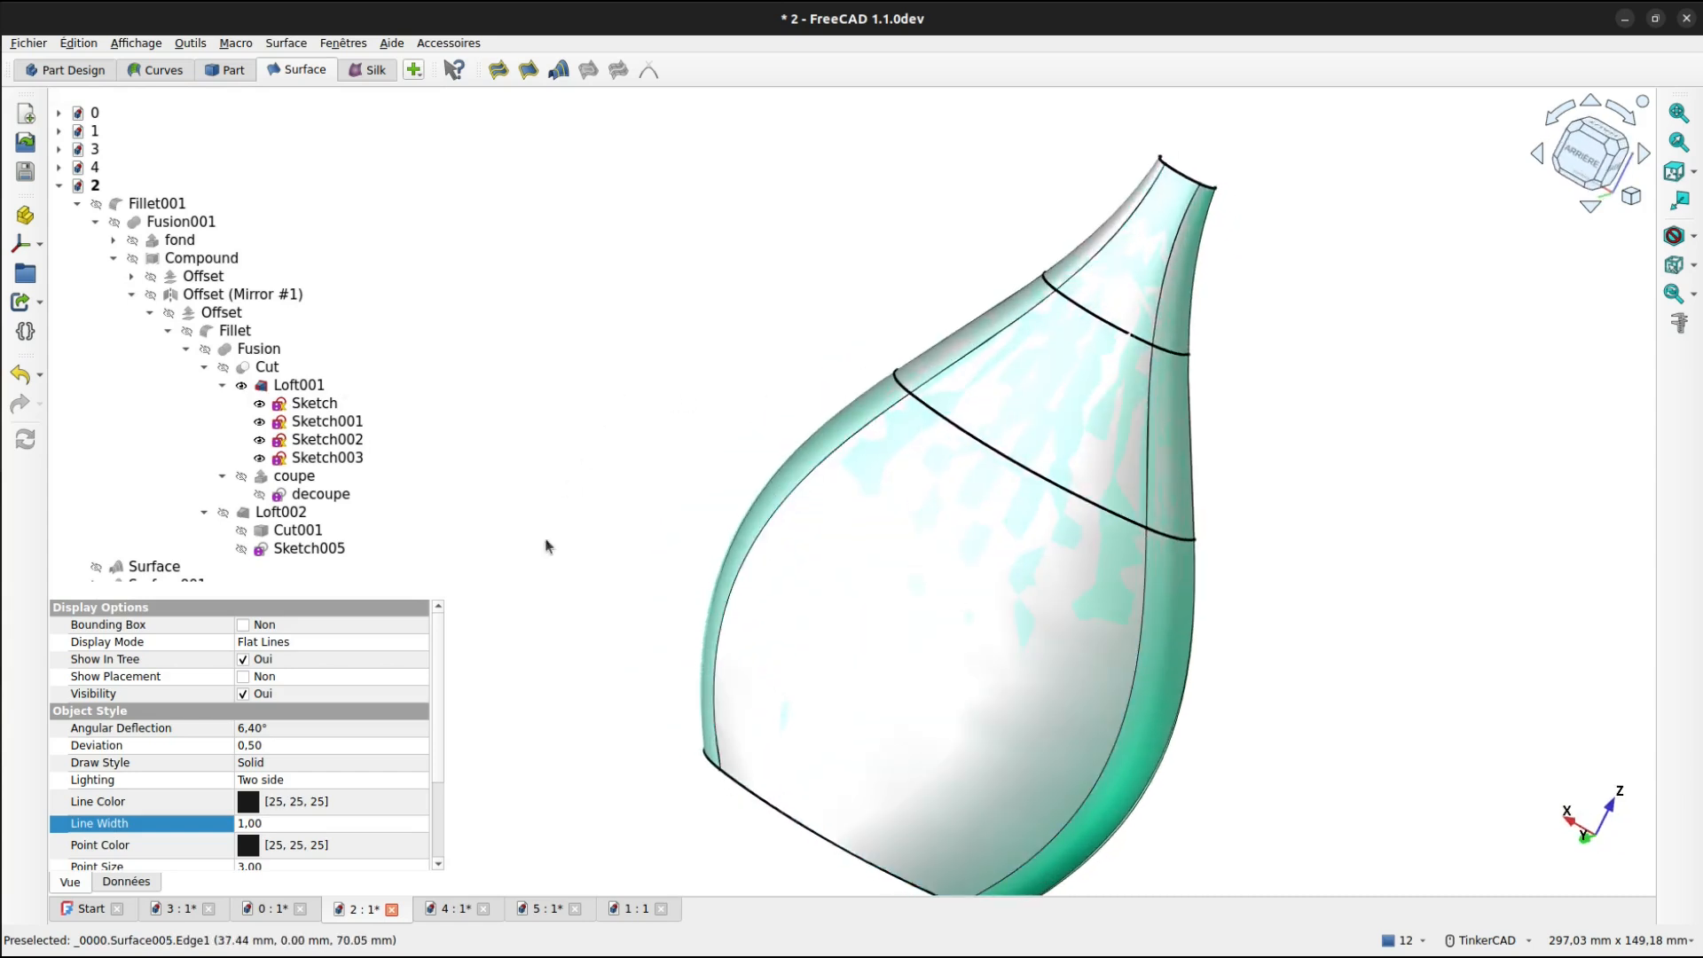
In document 4, toggle the visibility of Loft005 to compare it with the square-to-circle surfaces, leaving it hidden.
left_click(448, 910)
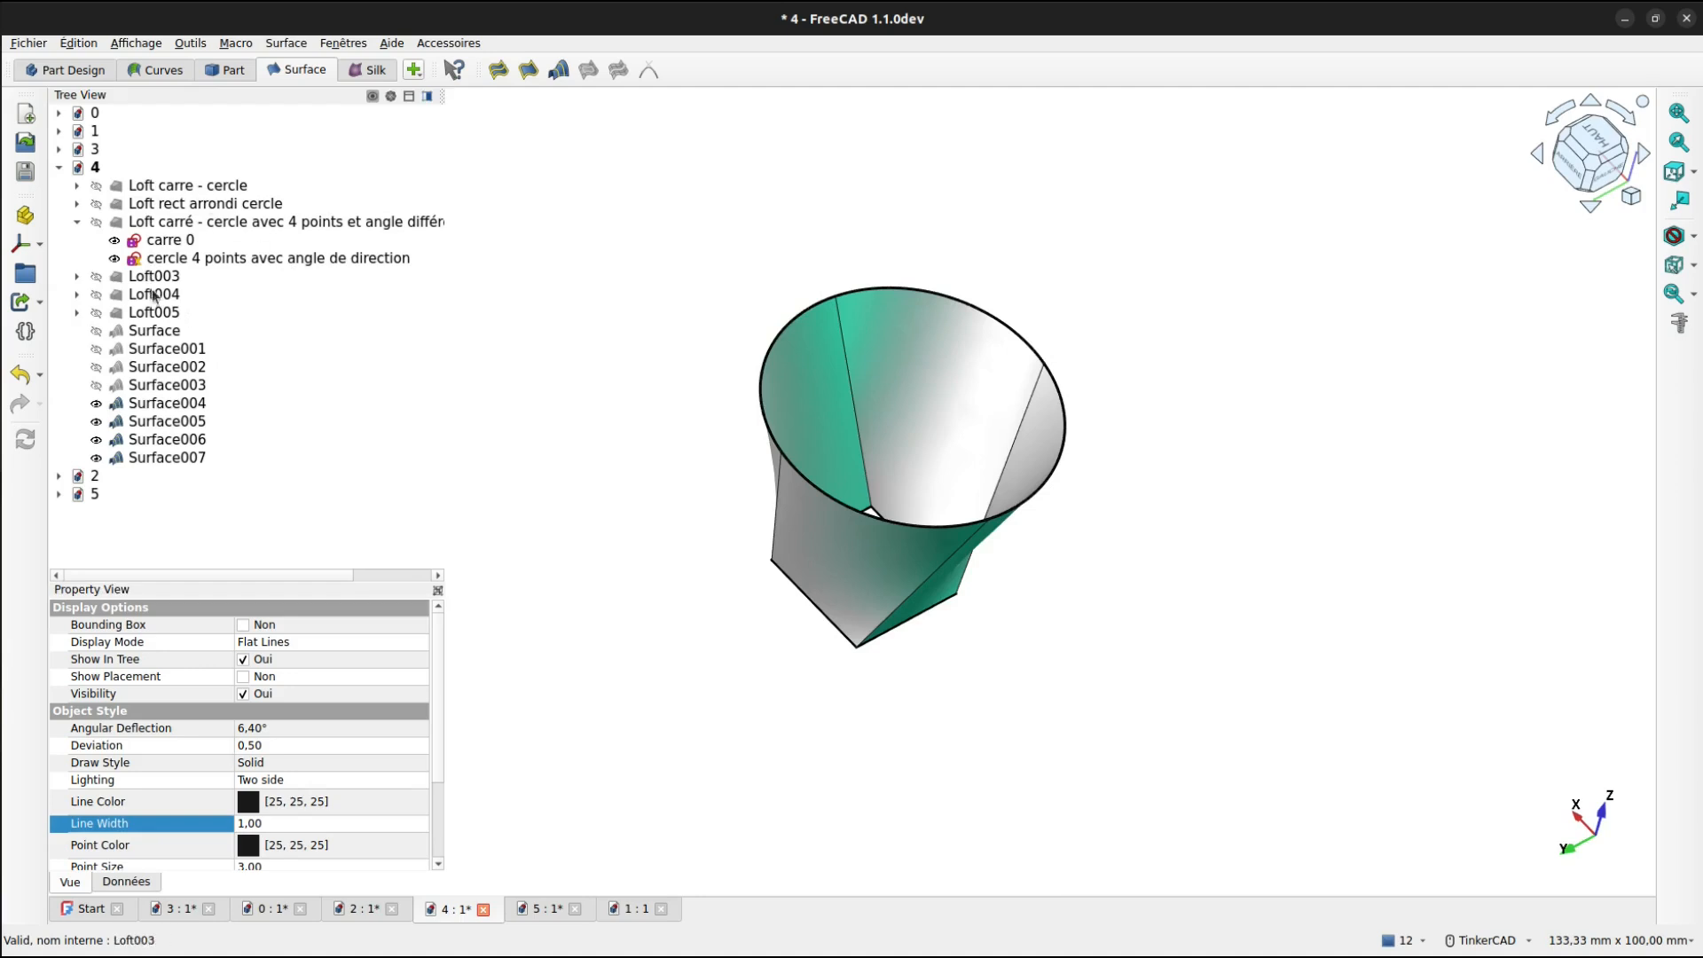
left_click(97, 316)
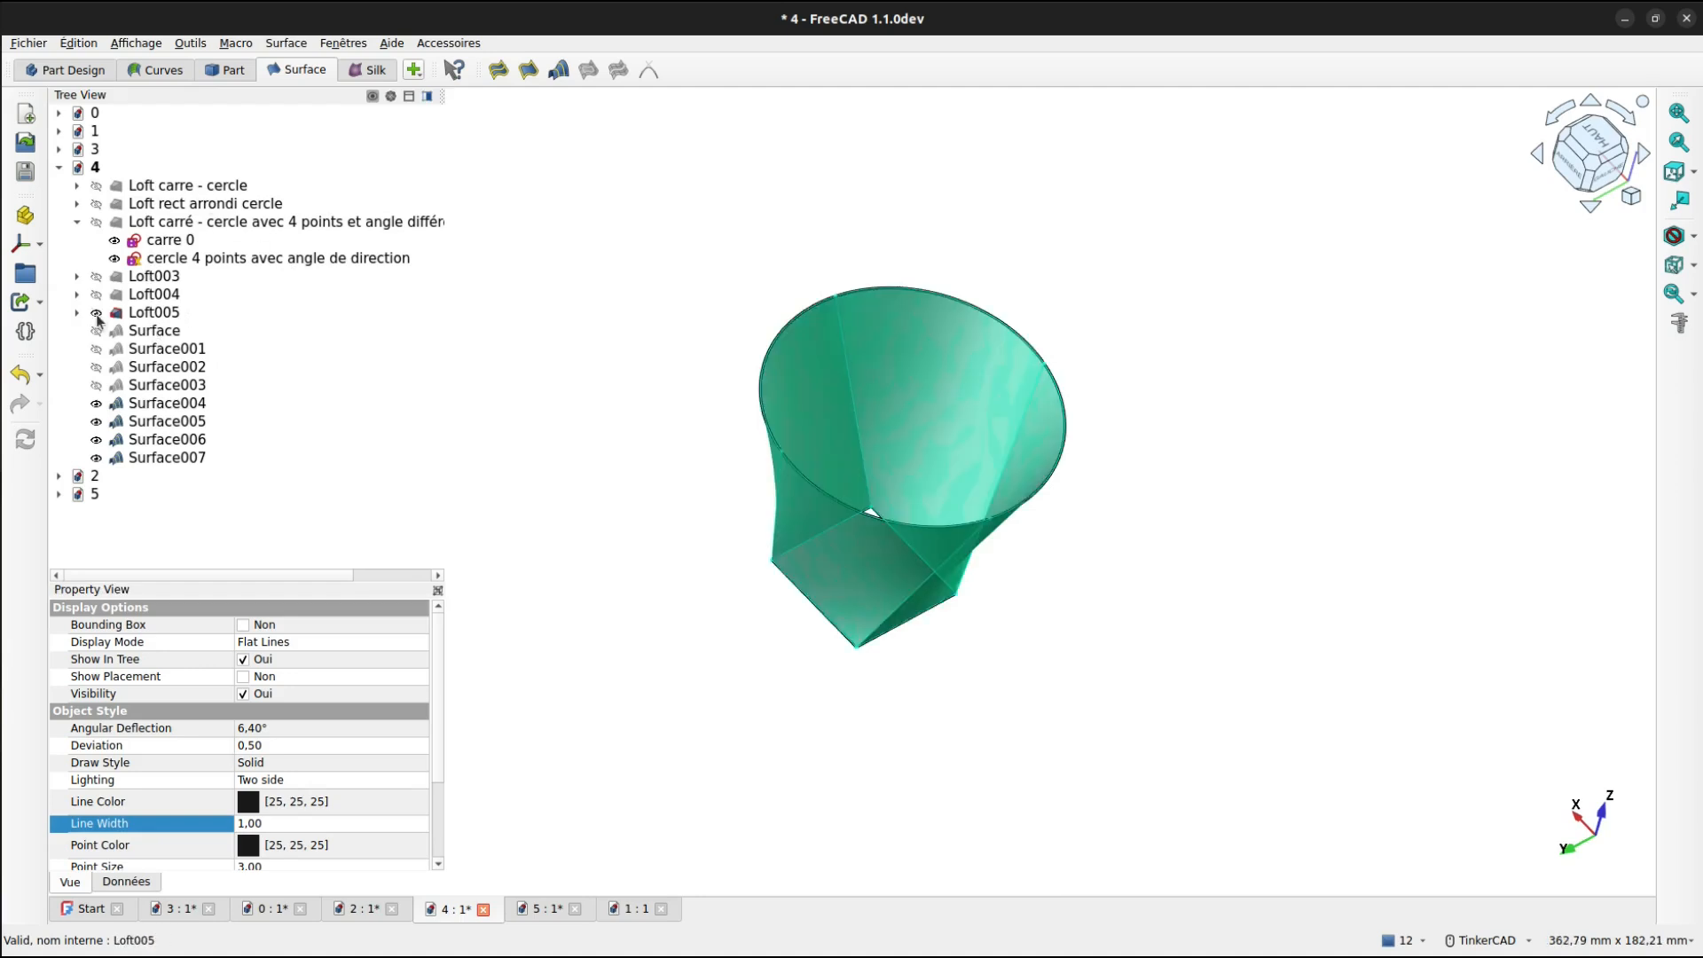
left_click(97, 316)
left_click(97, 316)
left_click(97, 316)
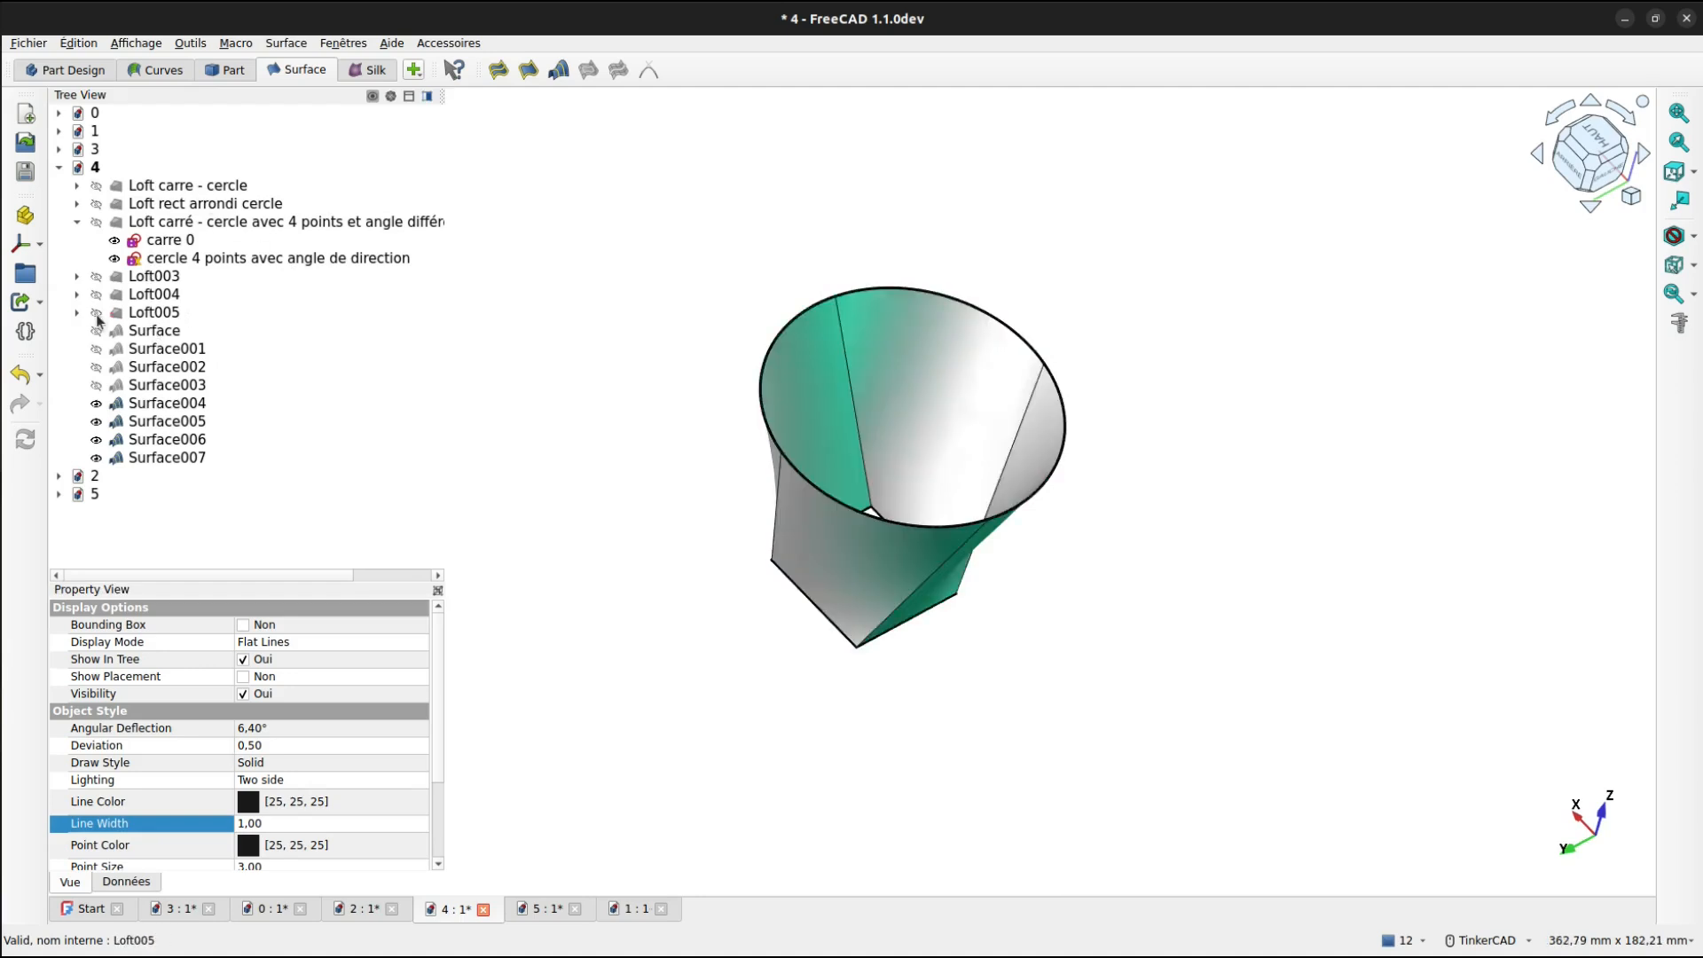
In document 5, highlight the Loft's carré, carré arrondi and cercle sketches one by one to examine its sections.
key("ctrl+Tab")
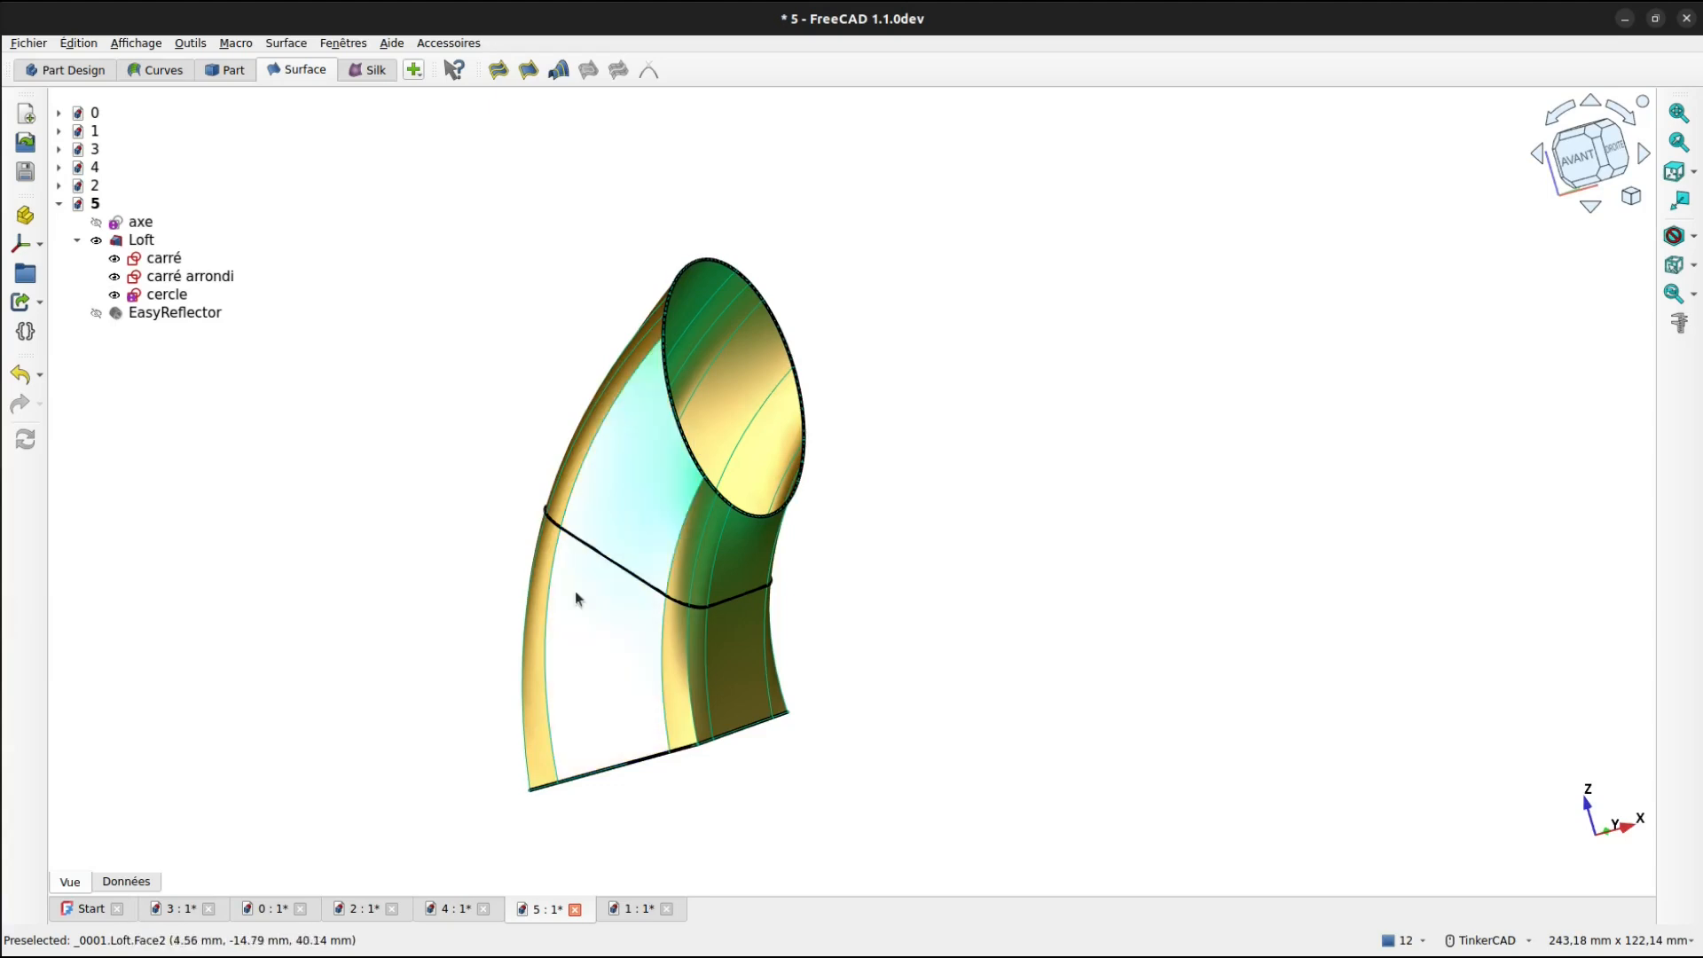
left_click(173, 260)
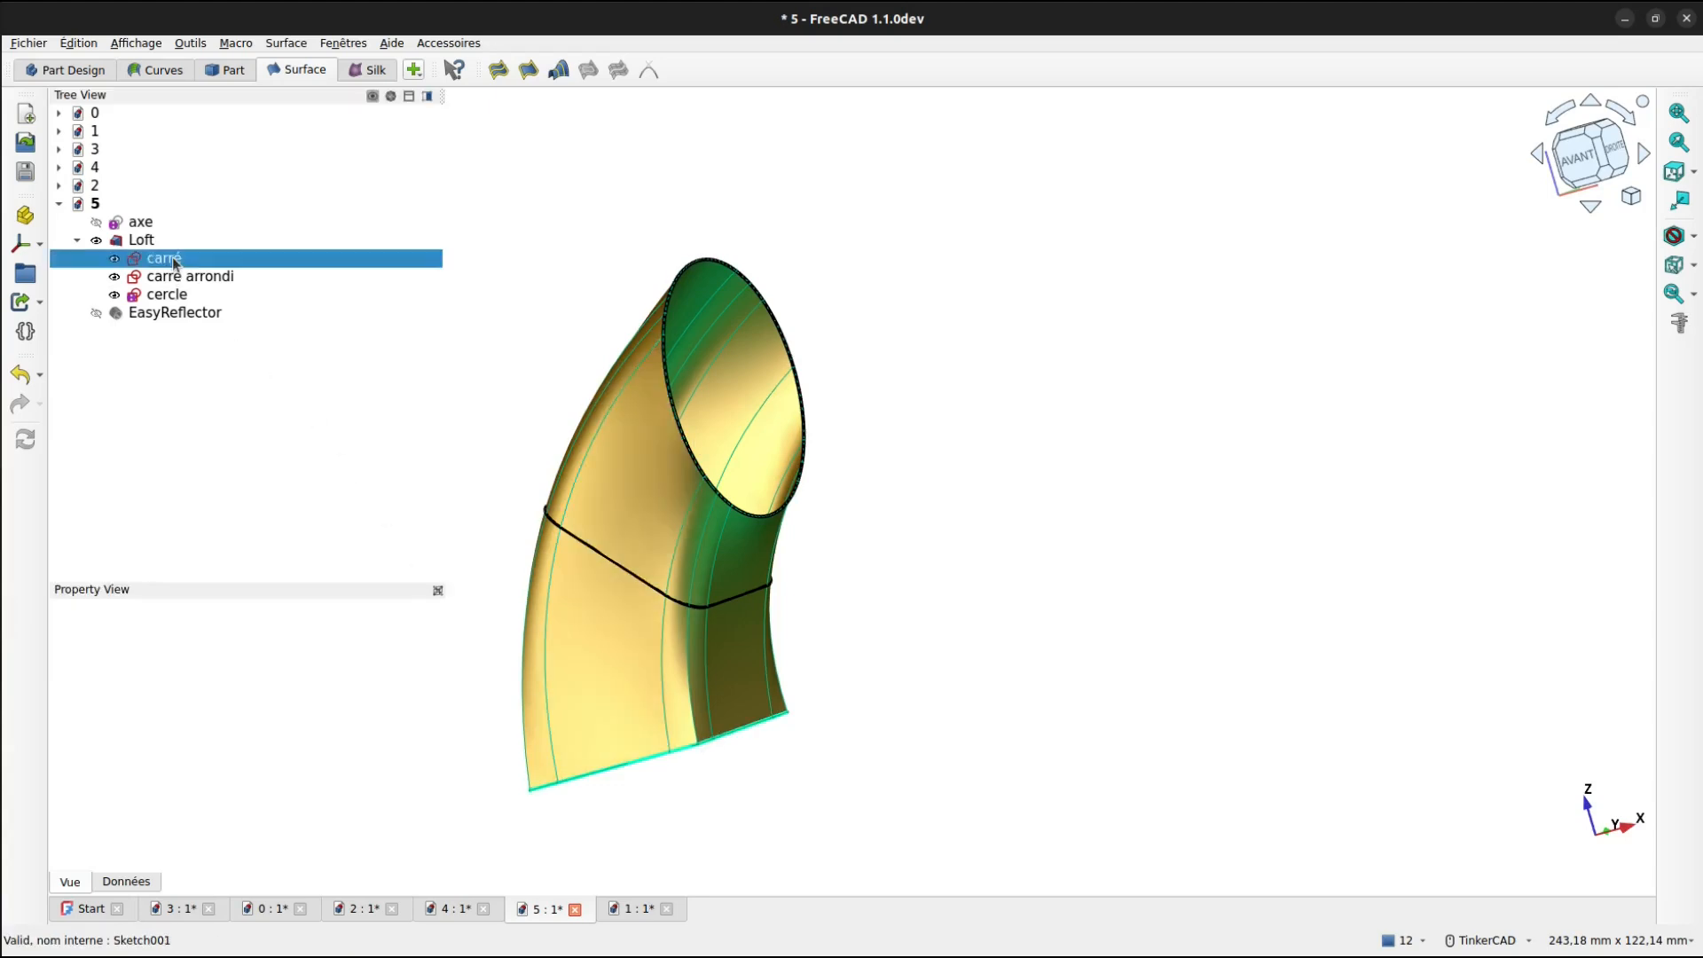
left_click(176, 277)
left_click(171, 300)
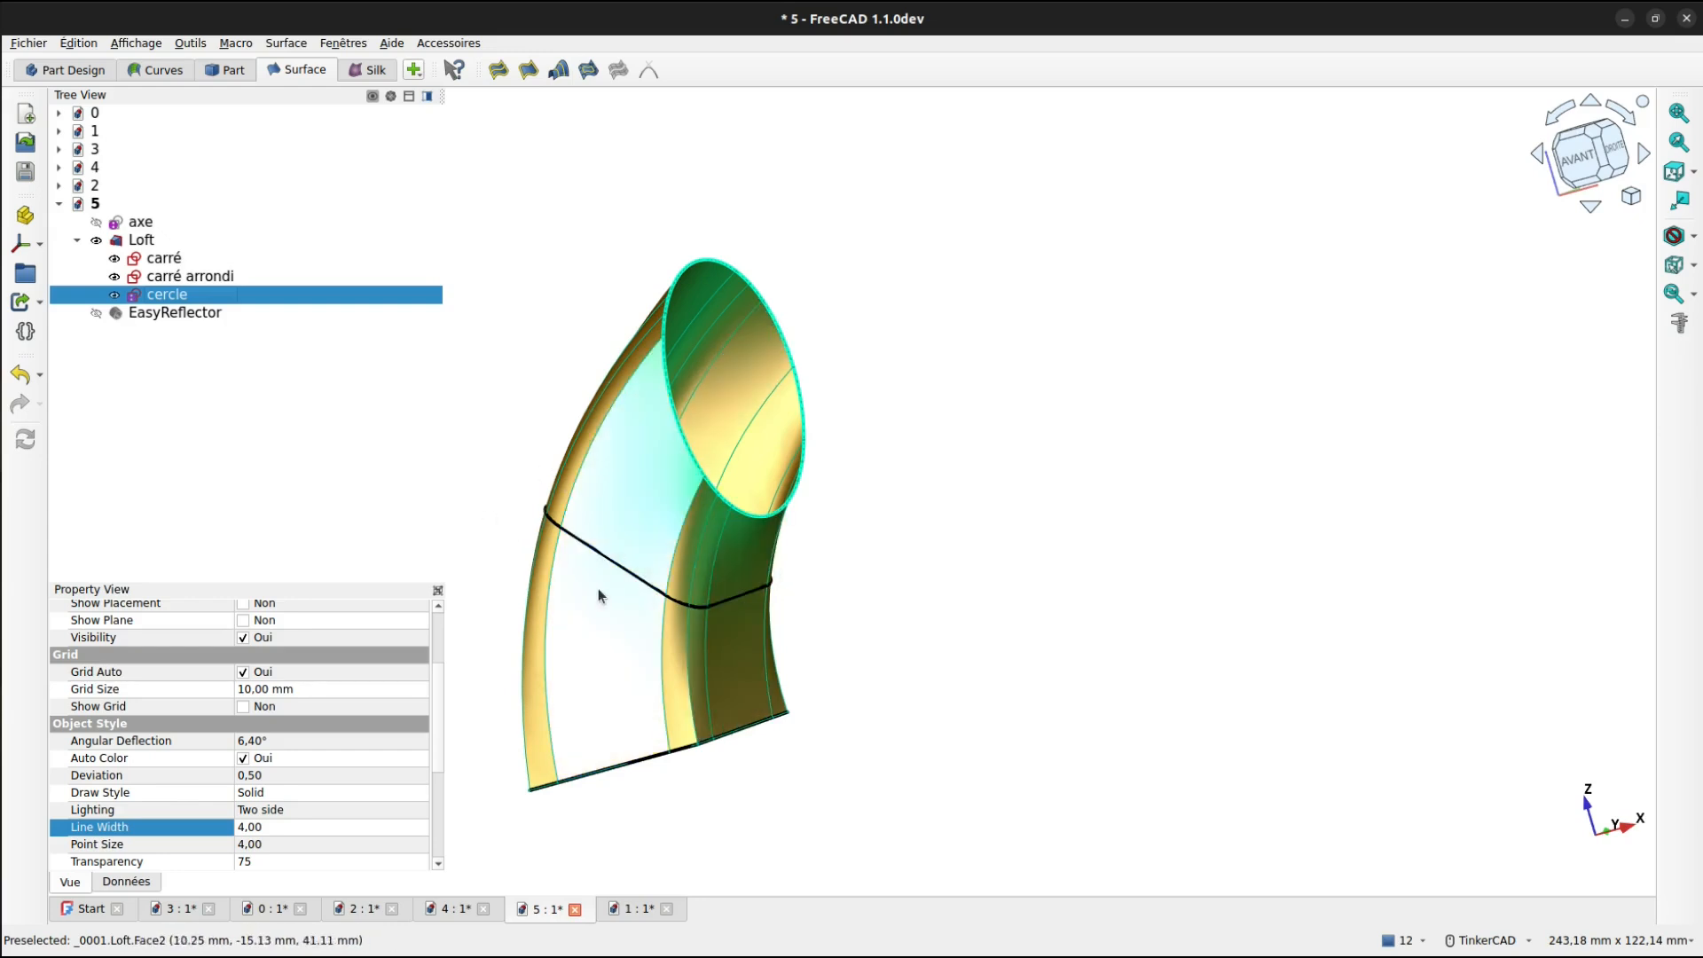
left_click(879, 633)
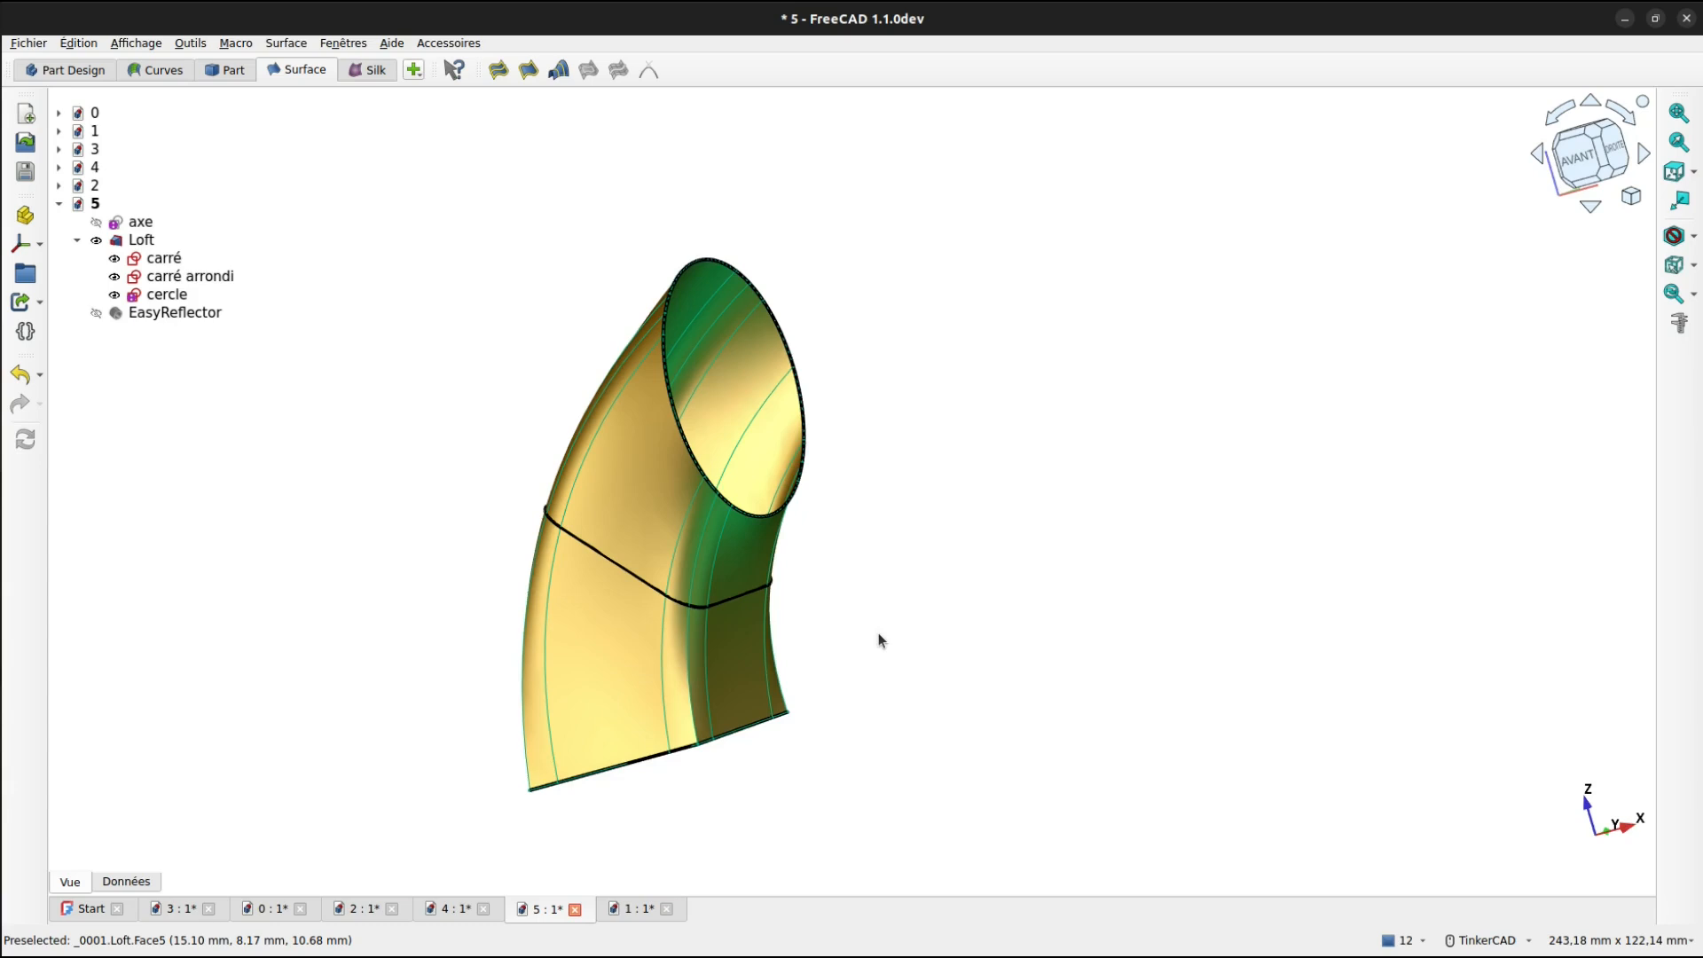
In document 1, build a sections surface through Edge1 of the 01 to 04 section laterale sketches and the proue edge.
key("ctrl+Tab")
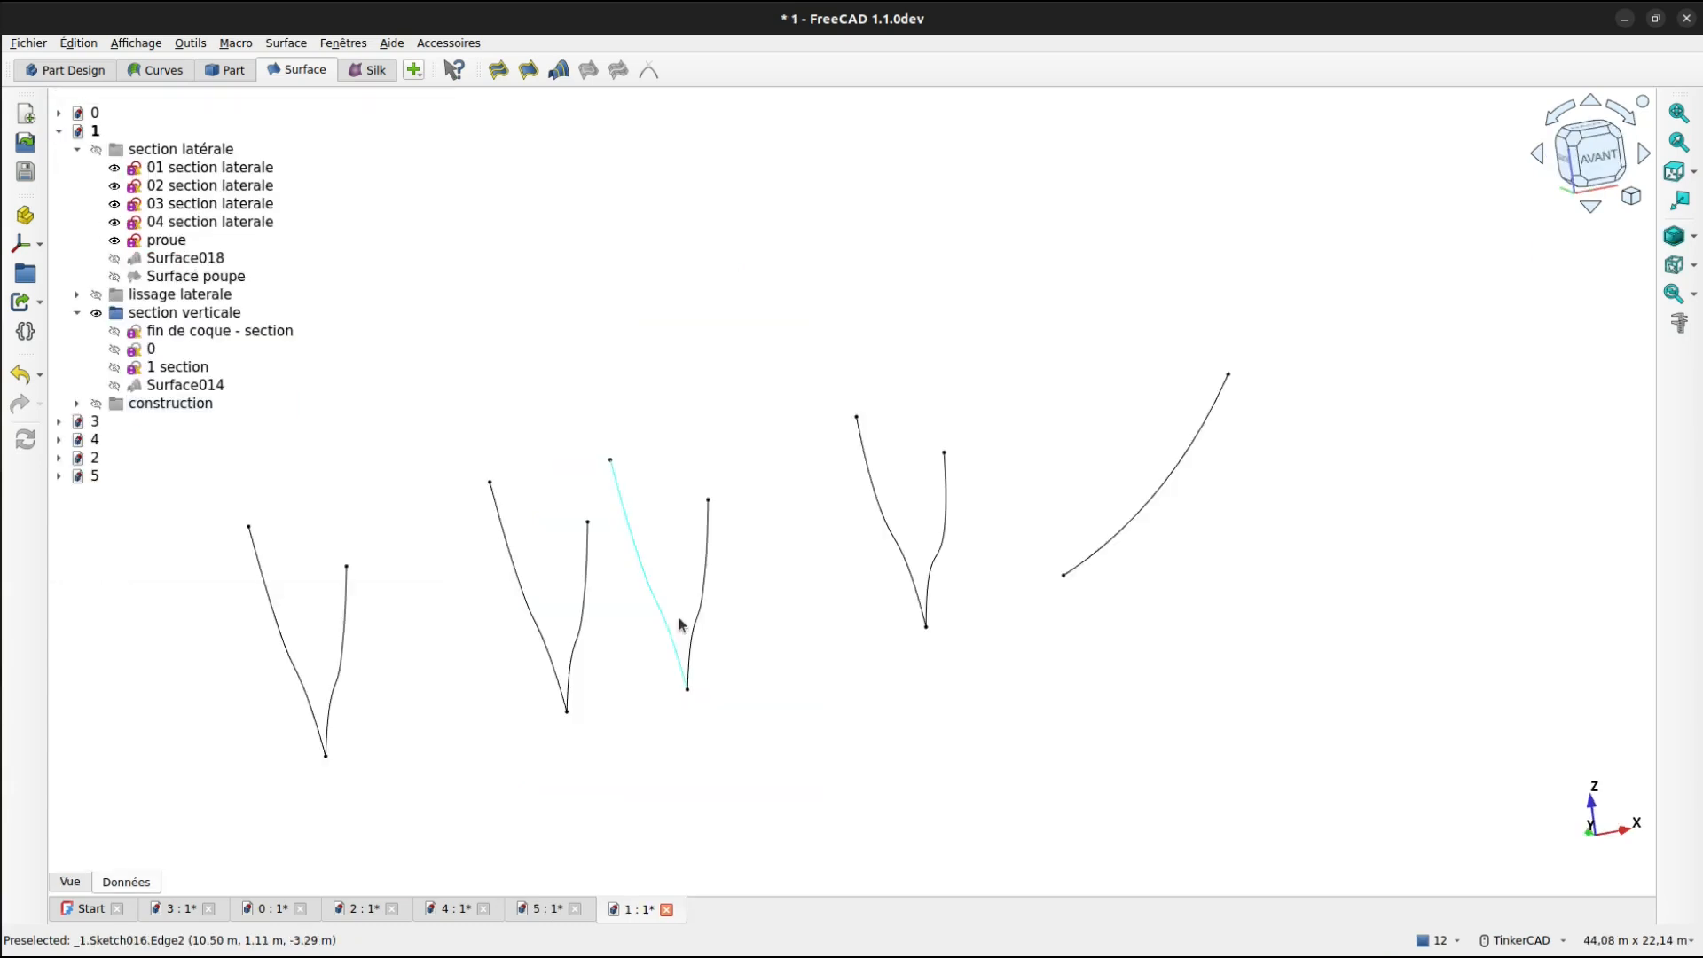
left_click(346, 618)
left_click(588, 590)
left_click(705, 569)
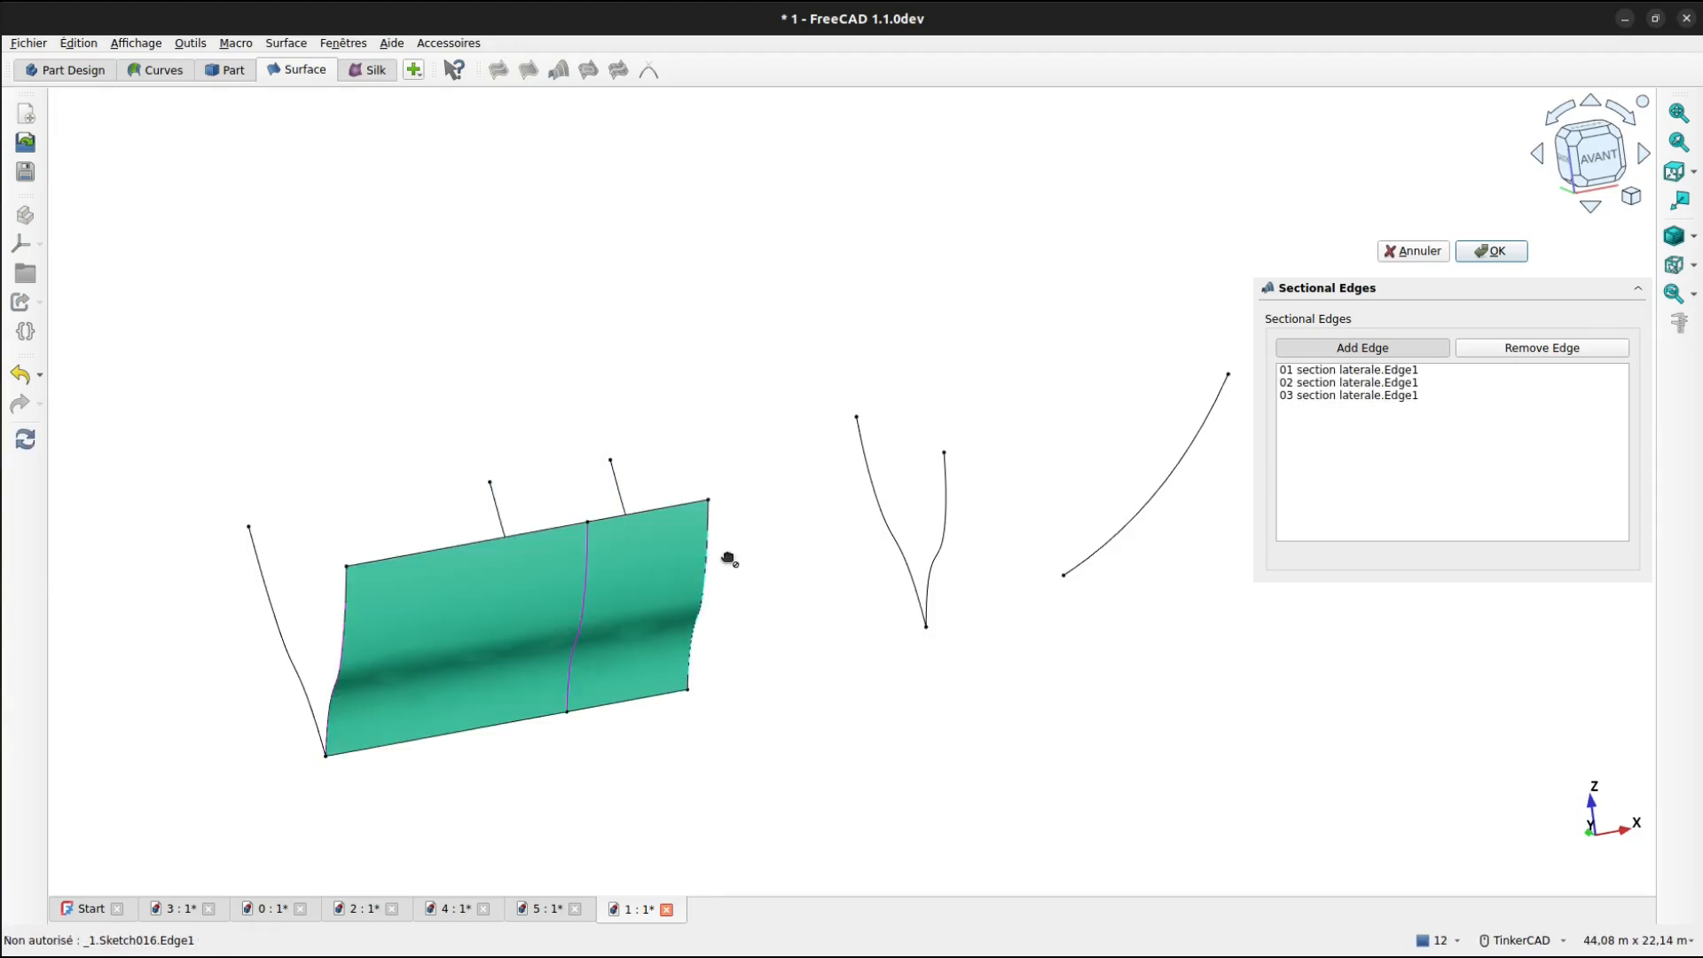
left_click(940, 527)
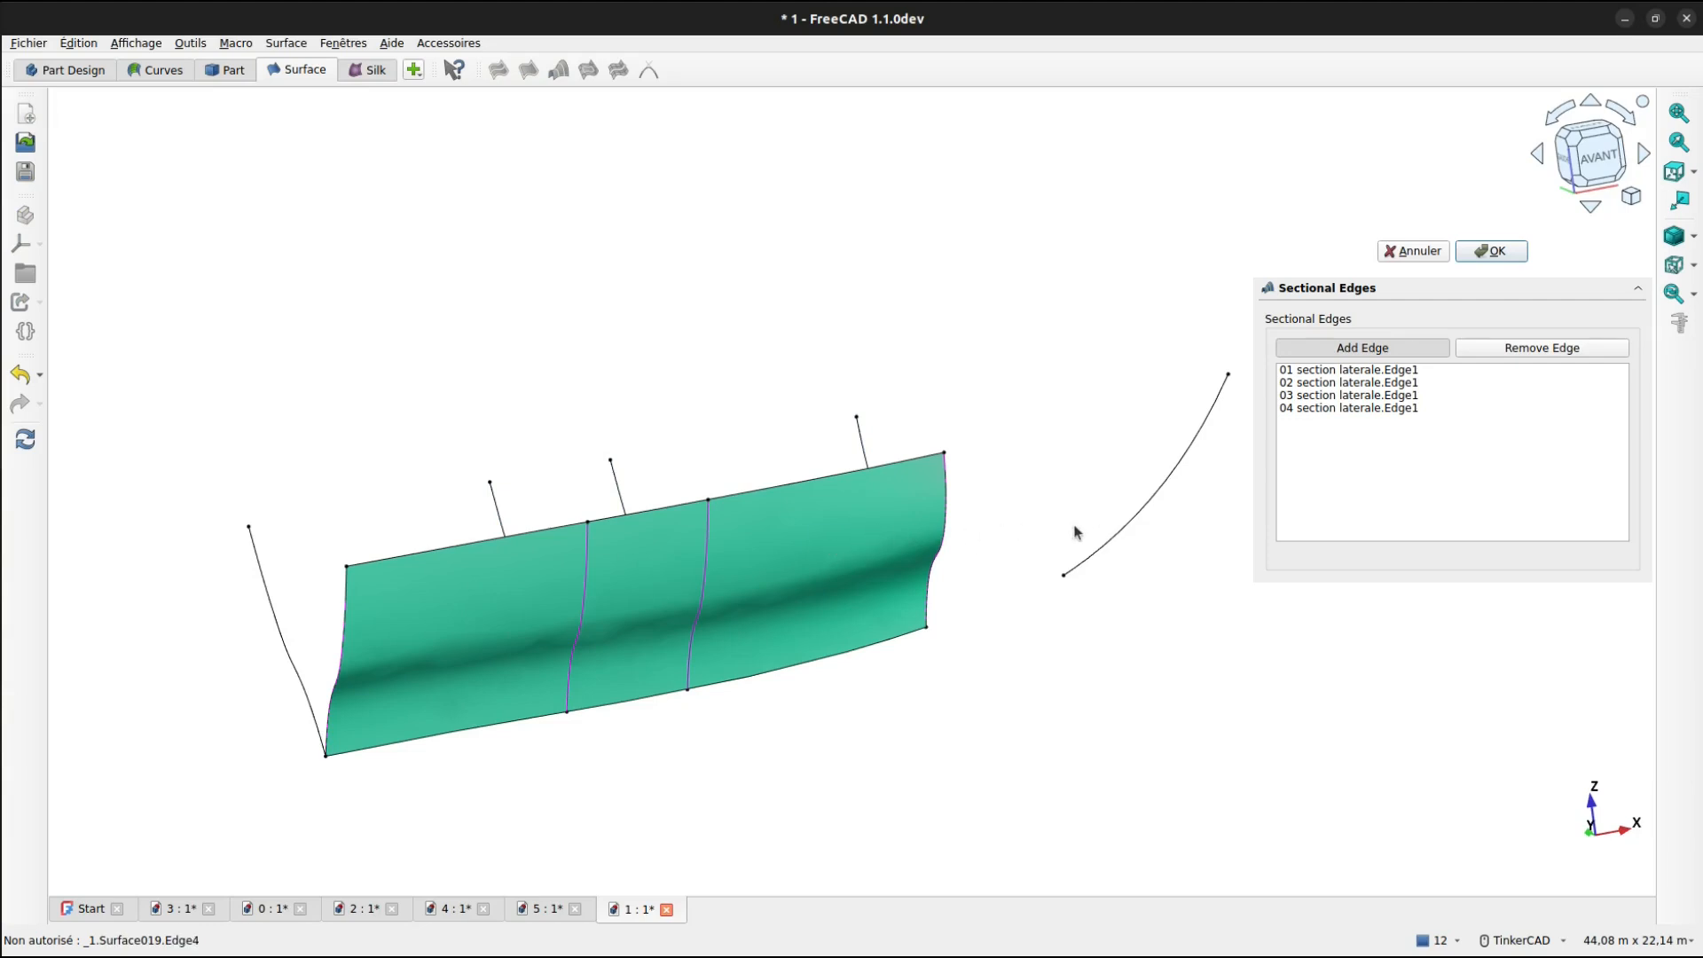
middle_click_drag(1076, 533, 870, 486)
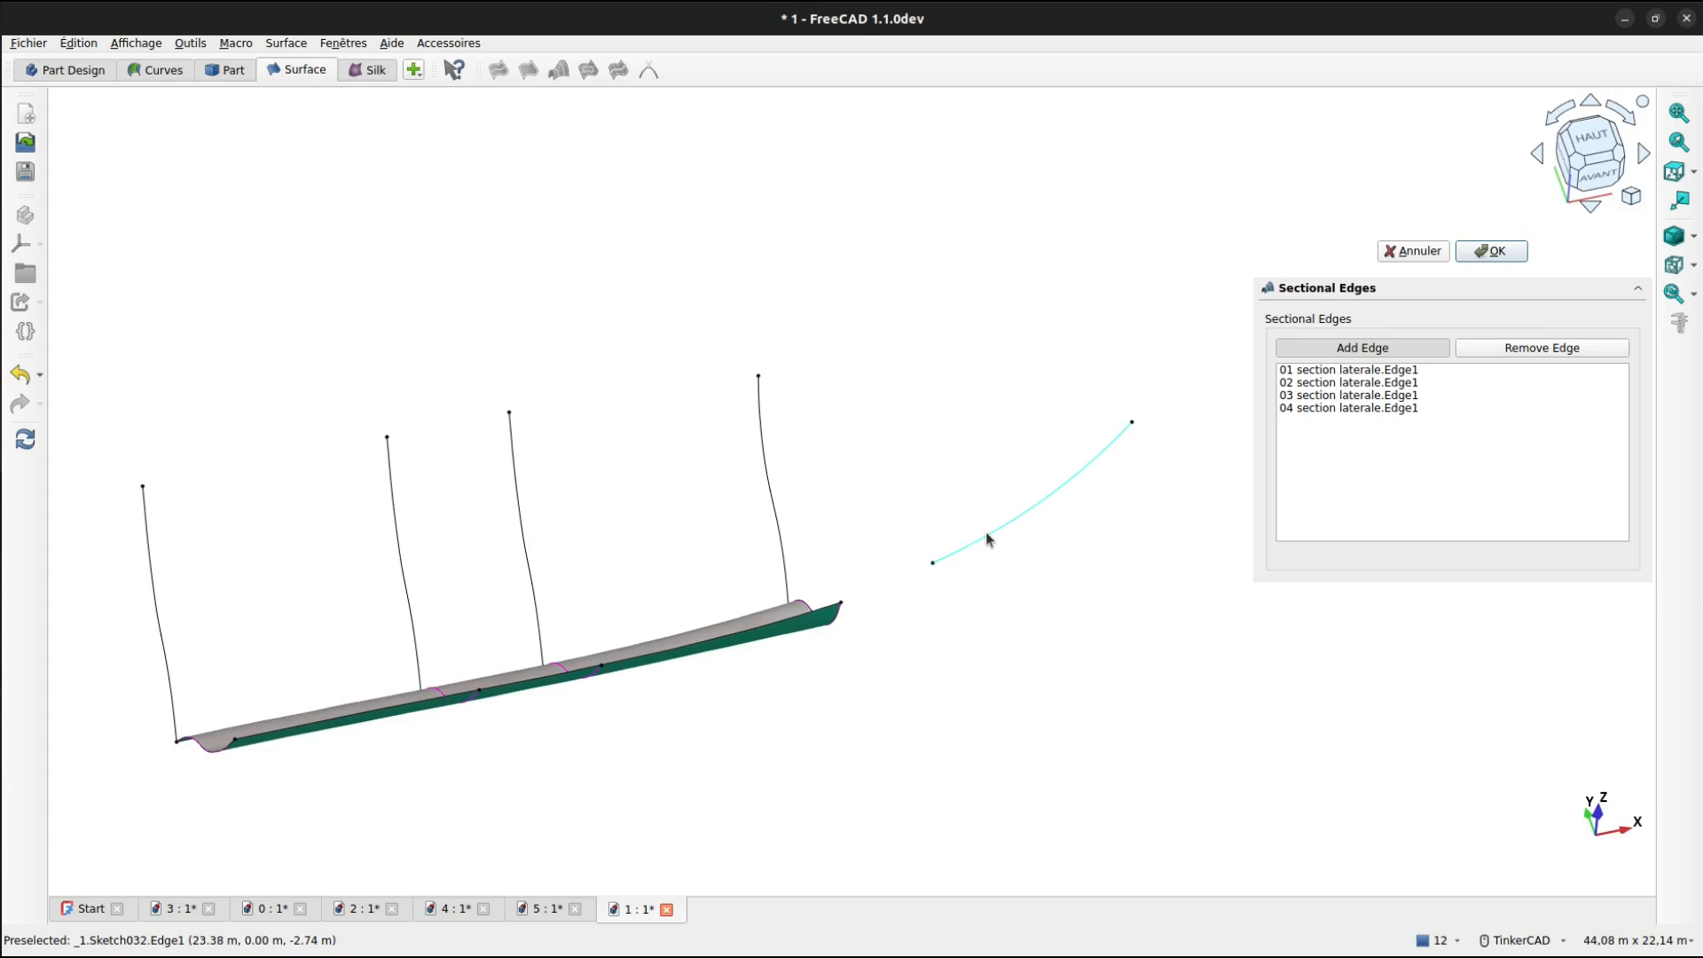
left_click(987, 536)
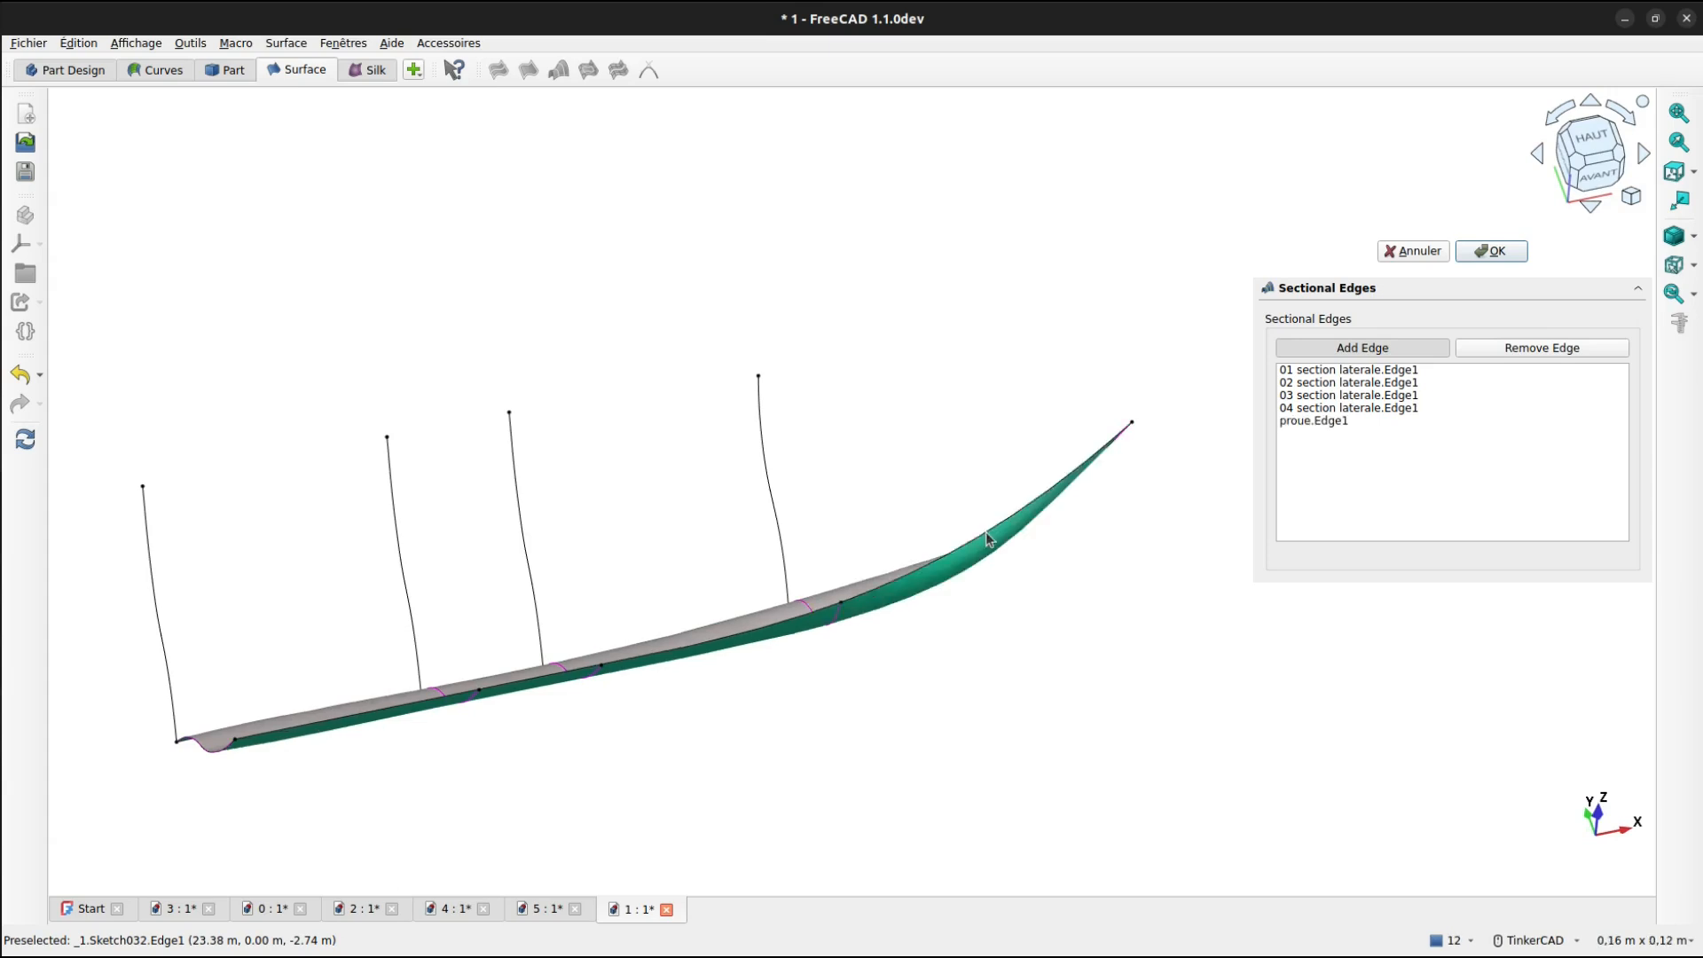
left_click(1461, 256)
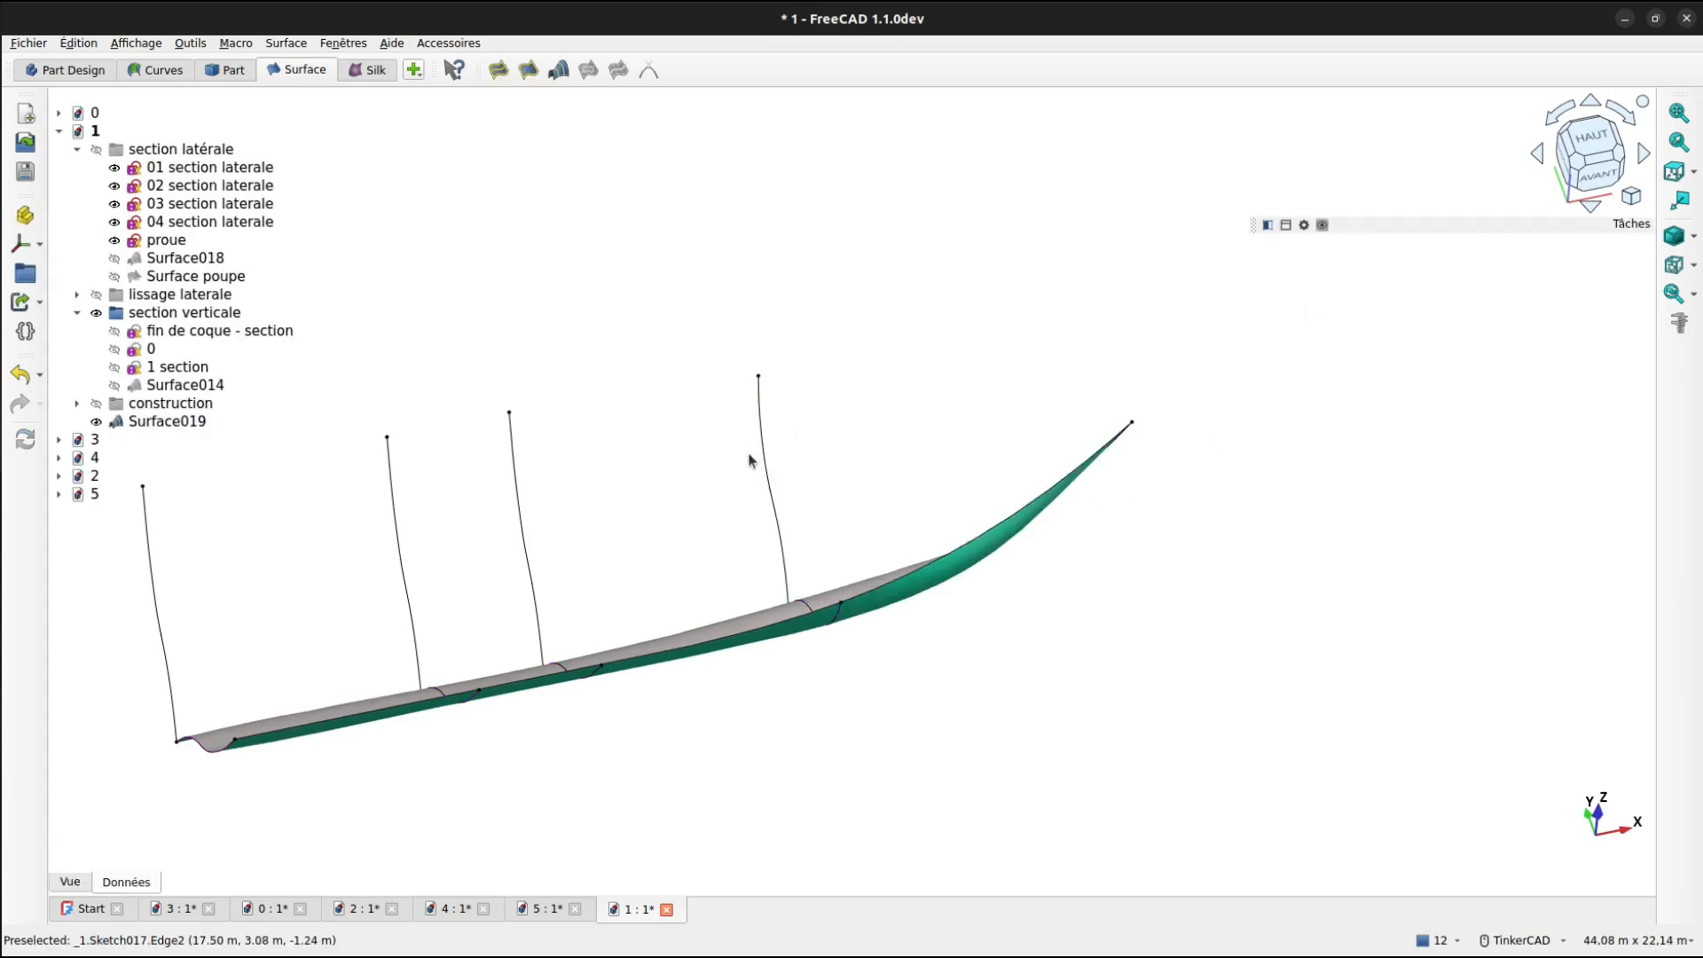
Build the opposite hull side as a sections surface through Edge2 of the 01 to 04 section laterale sketches and the proue edge.
left_click(158, 603)
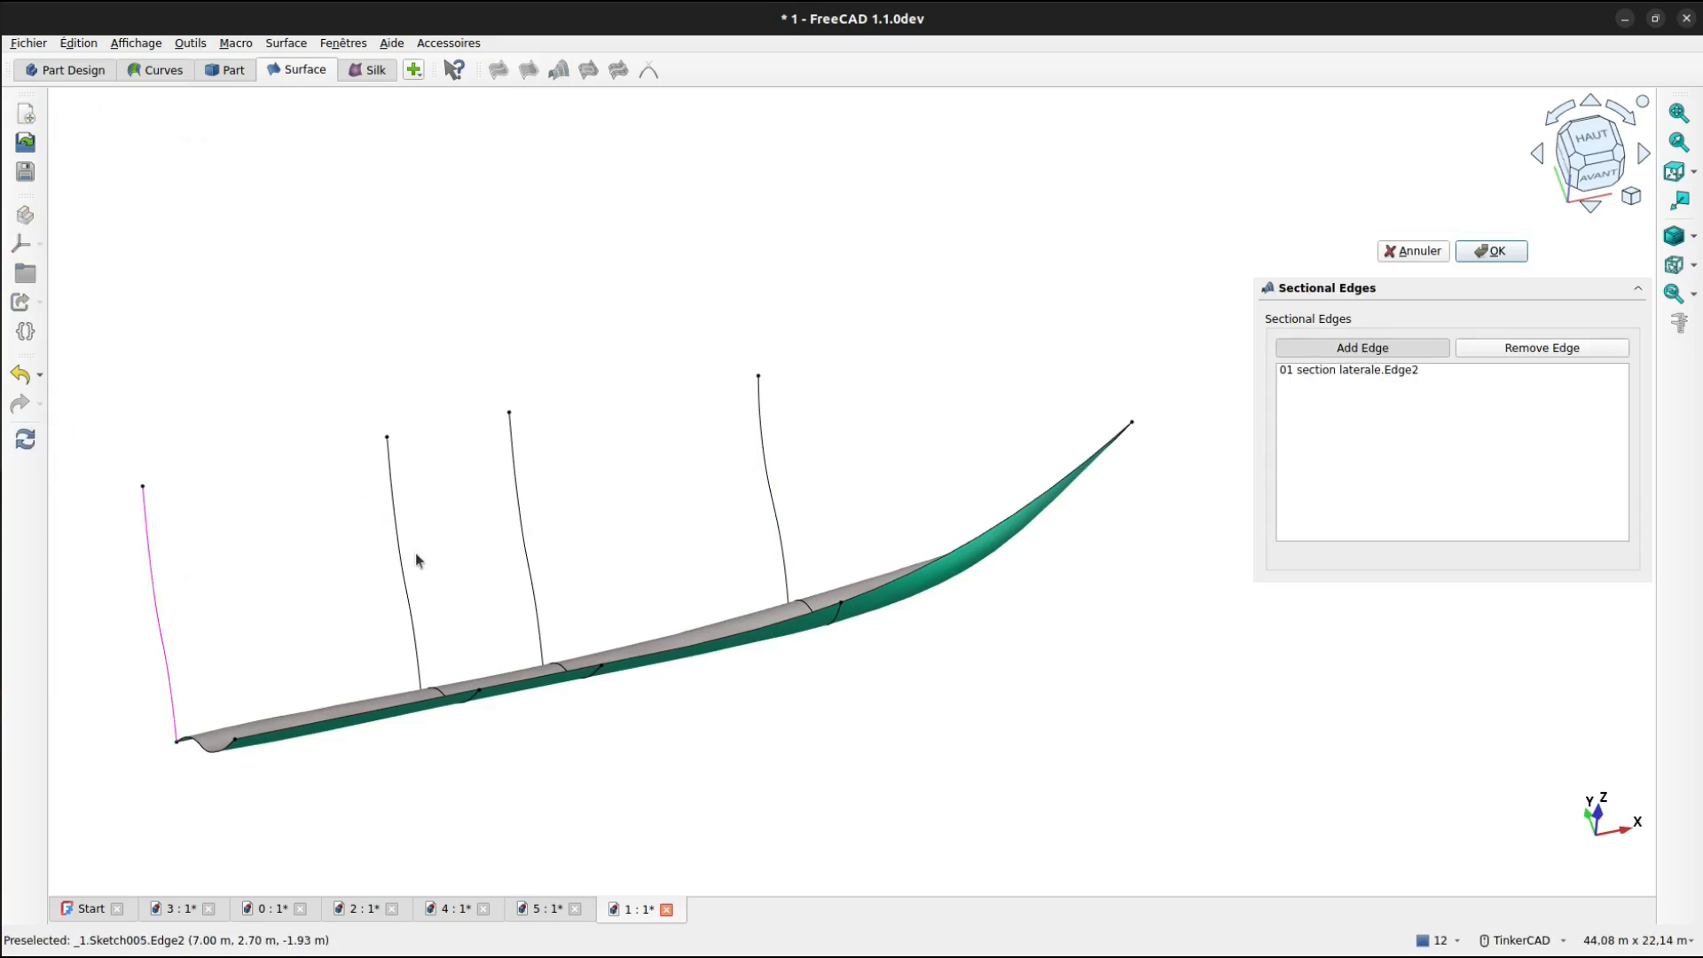
left_click(406, 569)
left_click(523, 544)
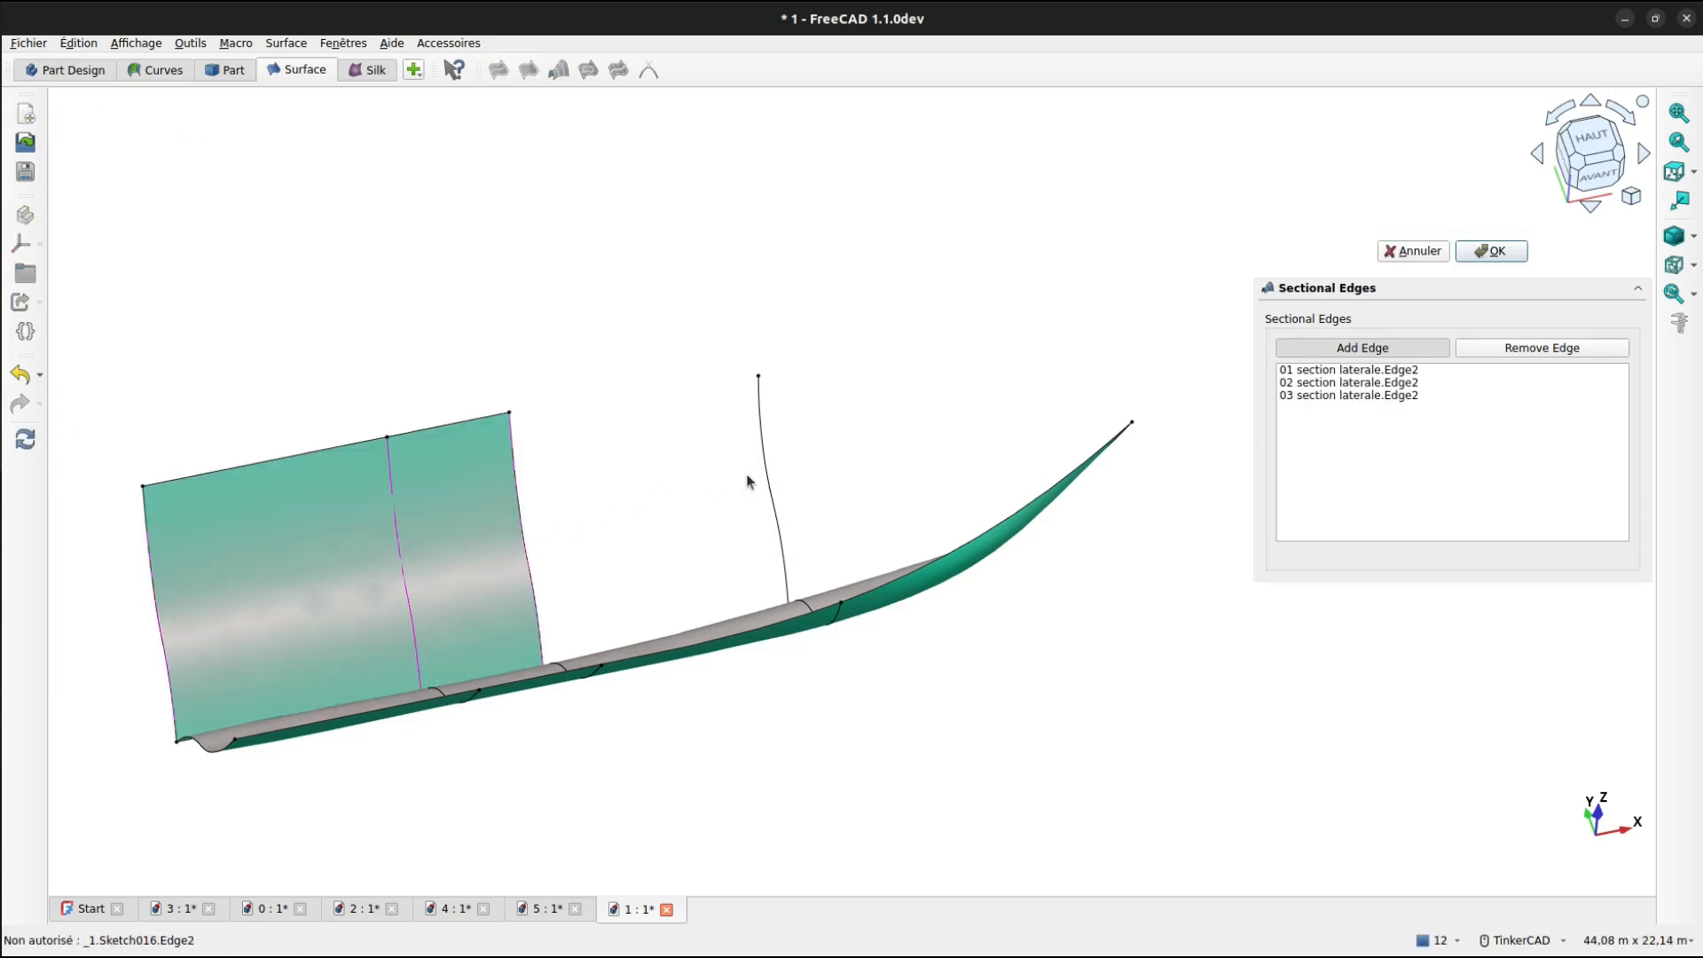
left_click(769, 488)
right_click_drag(776, 486, 696, 498)
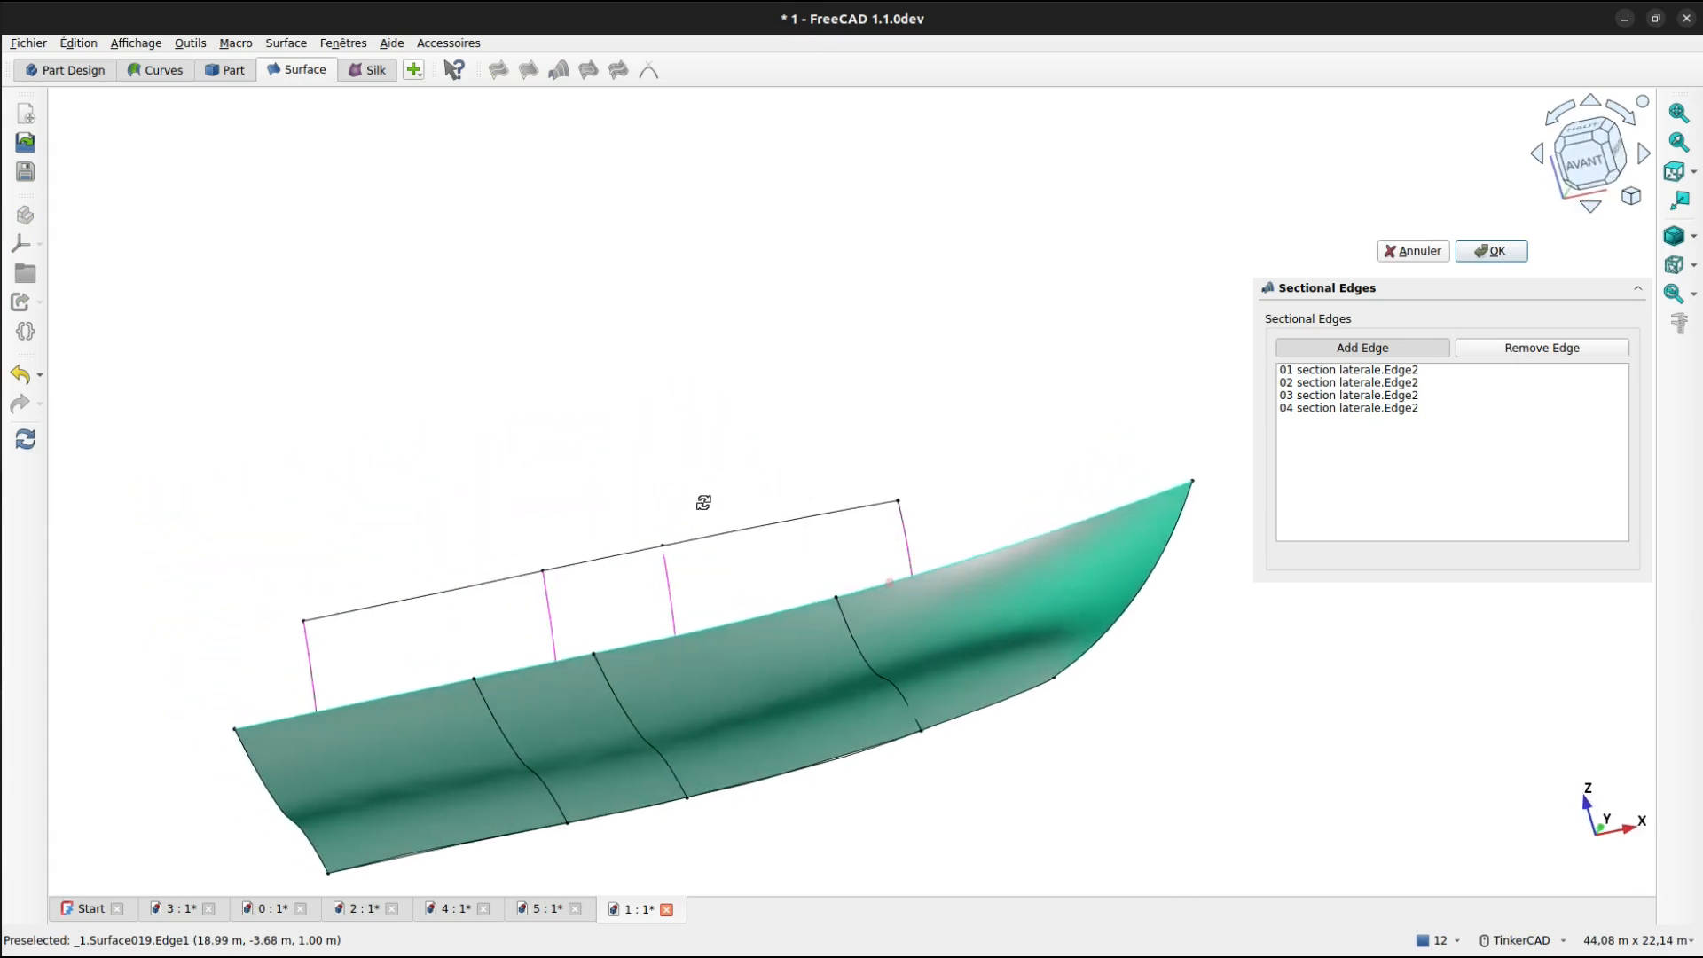
left_click(1156, 579)
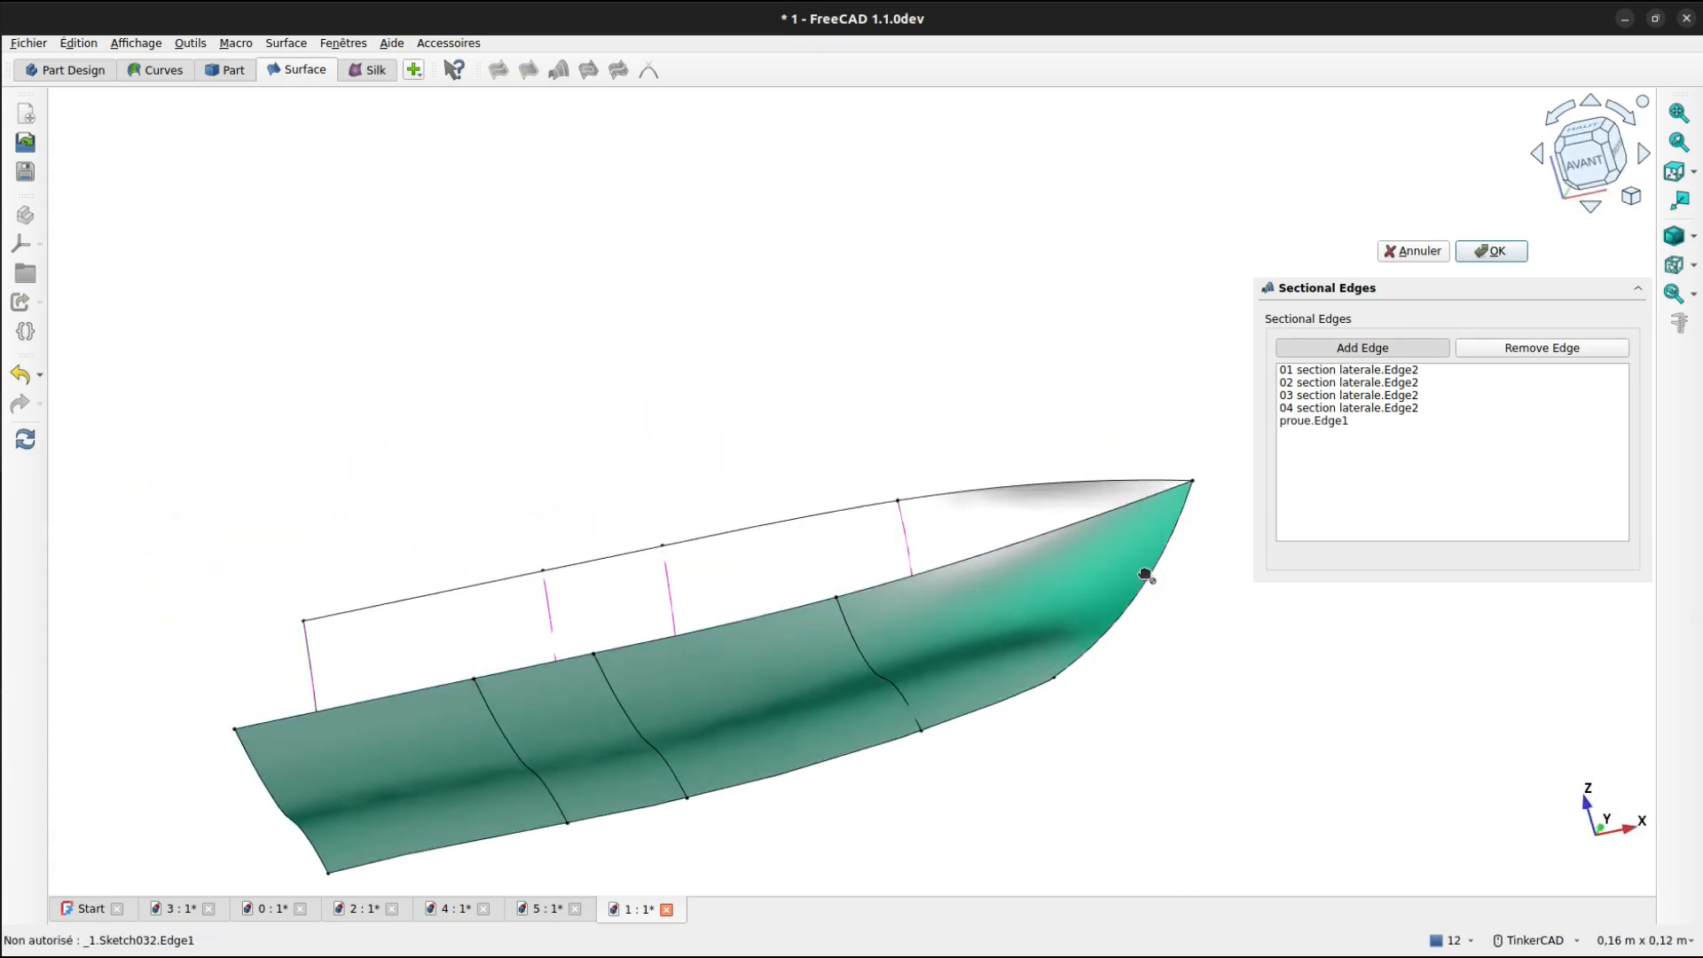
right_click_drag(930, 635, 1136, 551)
left_click(1492, 252)
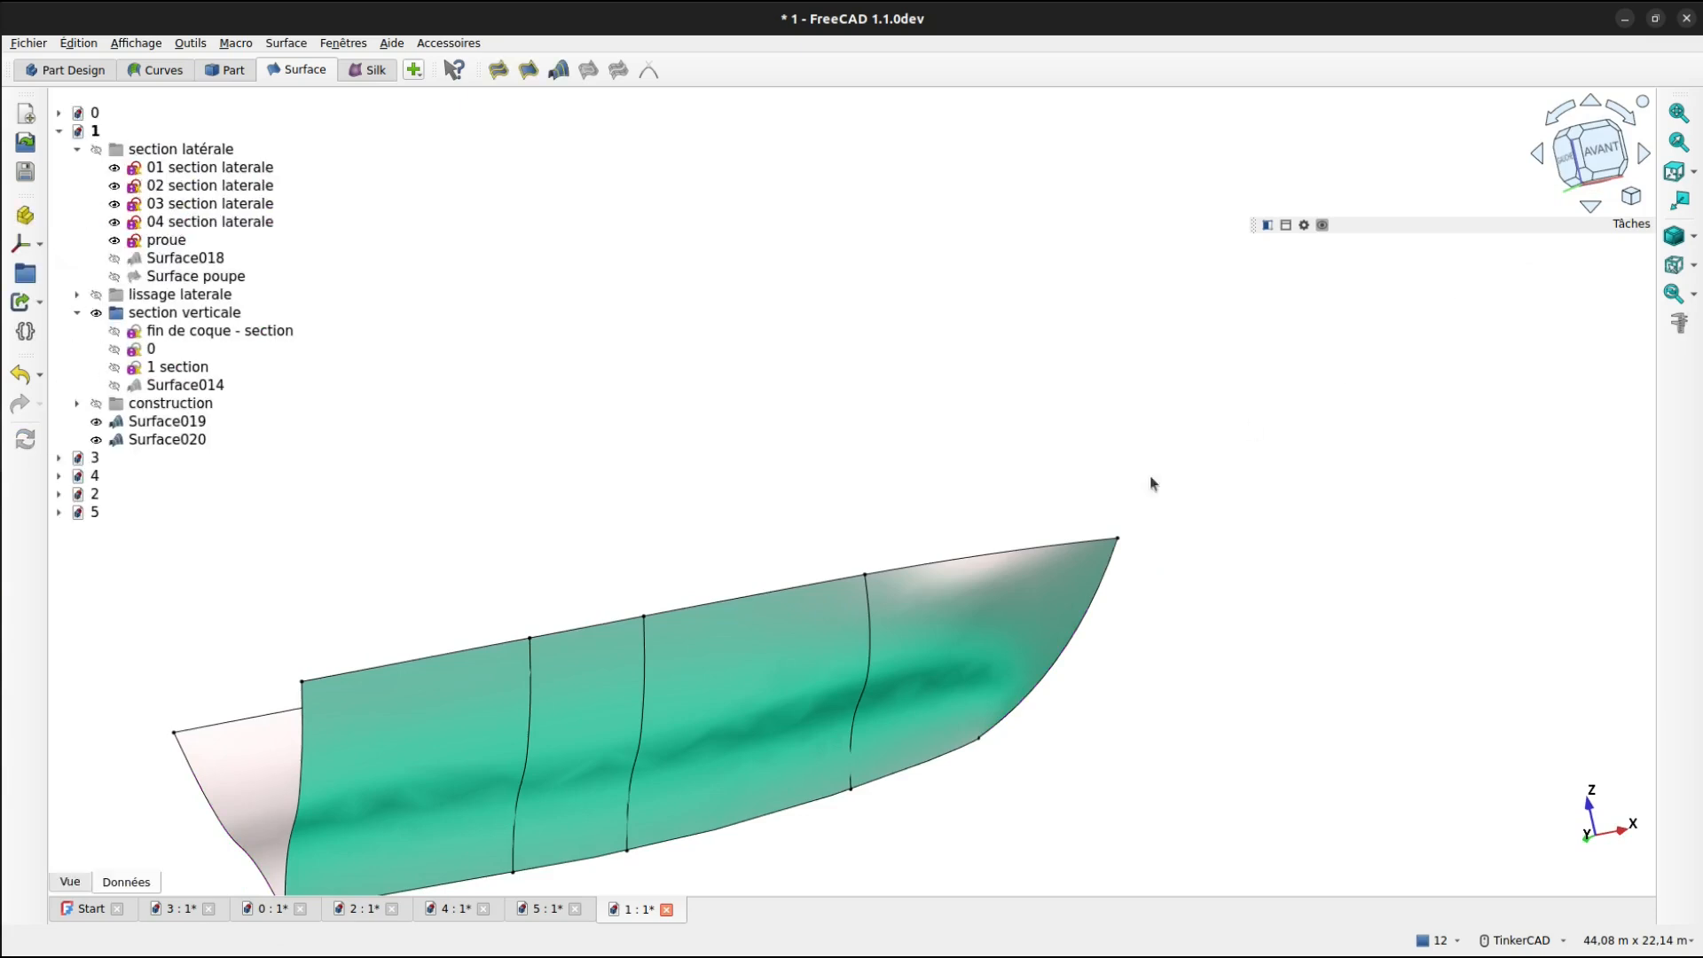
Close the hull's open stern with a sections surface between Edge2 and Edge1 of the 01 section laterale sketch.
middle_click_drag(940, 637, 1043, 514)
right_click_drag(673, 635, 875, 583)
middle_click_drag(875, 583, 1038, 529)
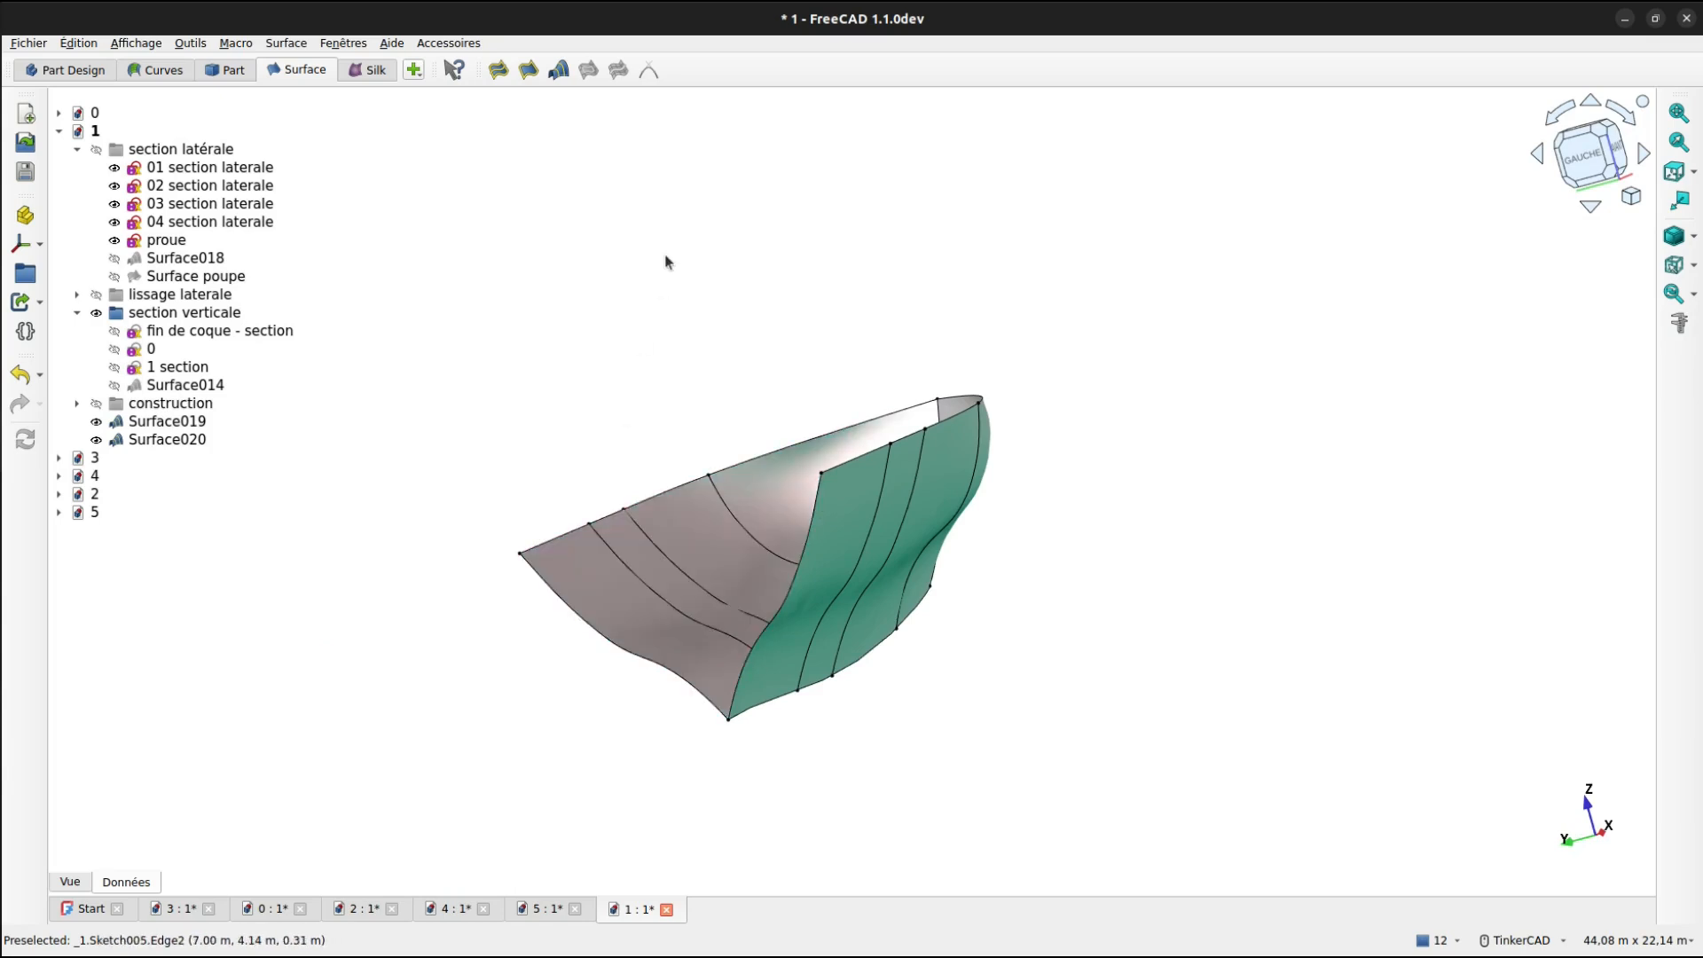
left_click(559, 71)
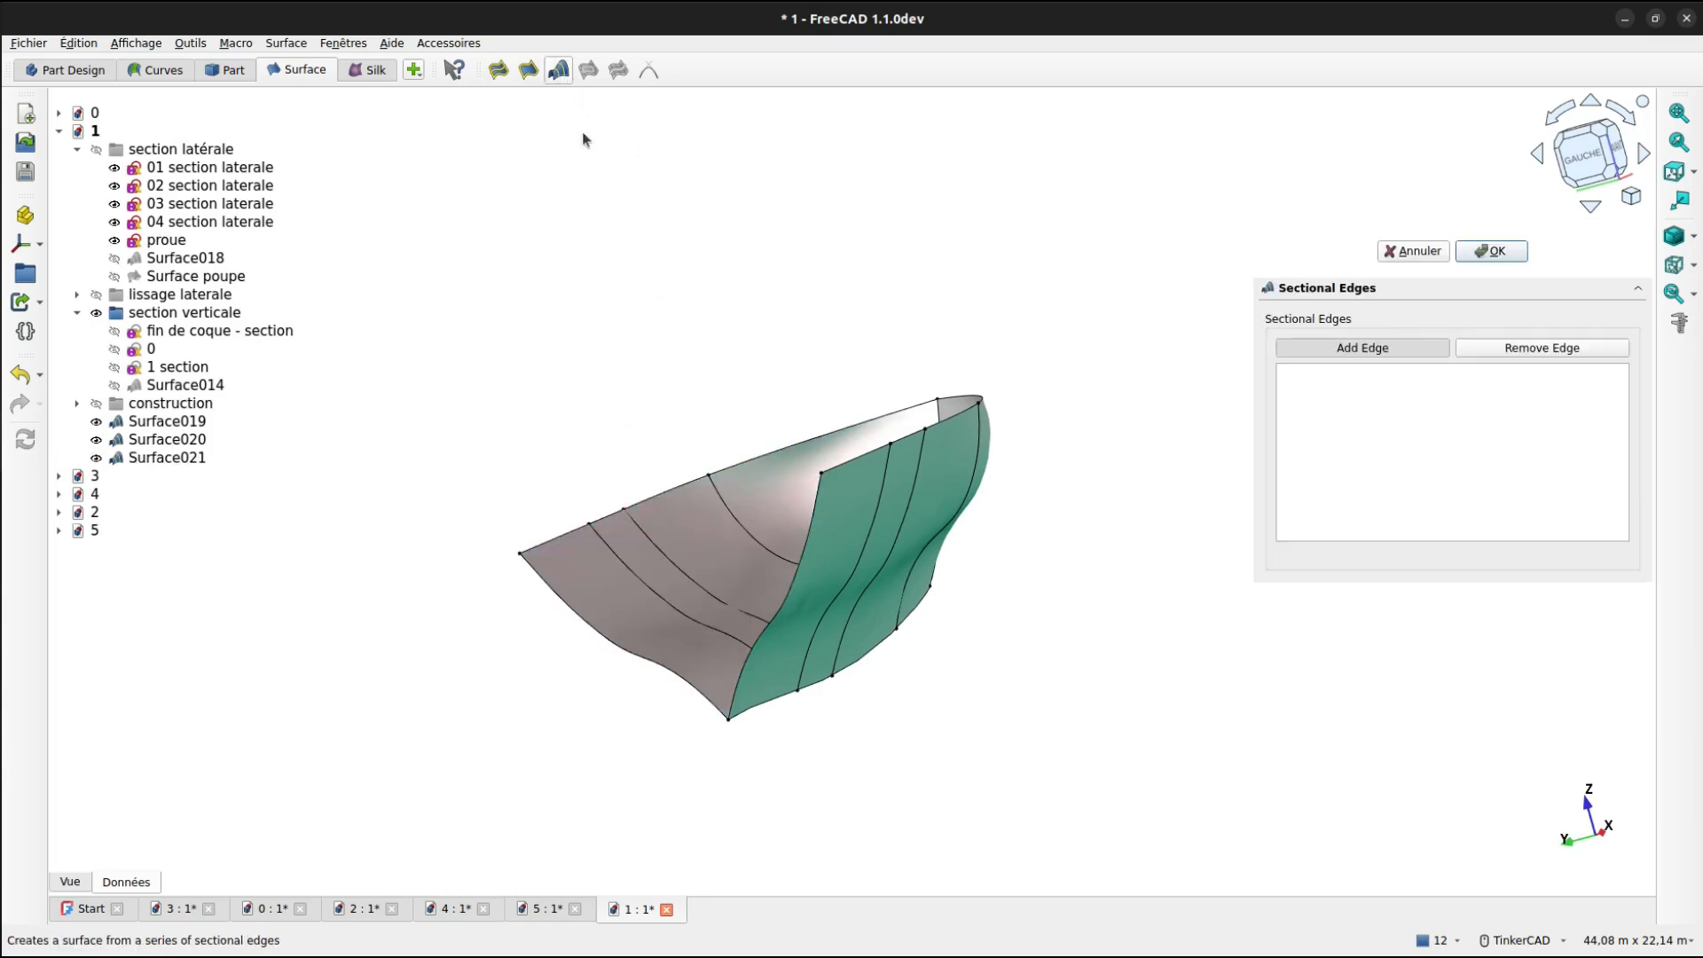
left_click(562, 602)
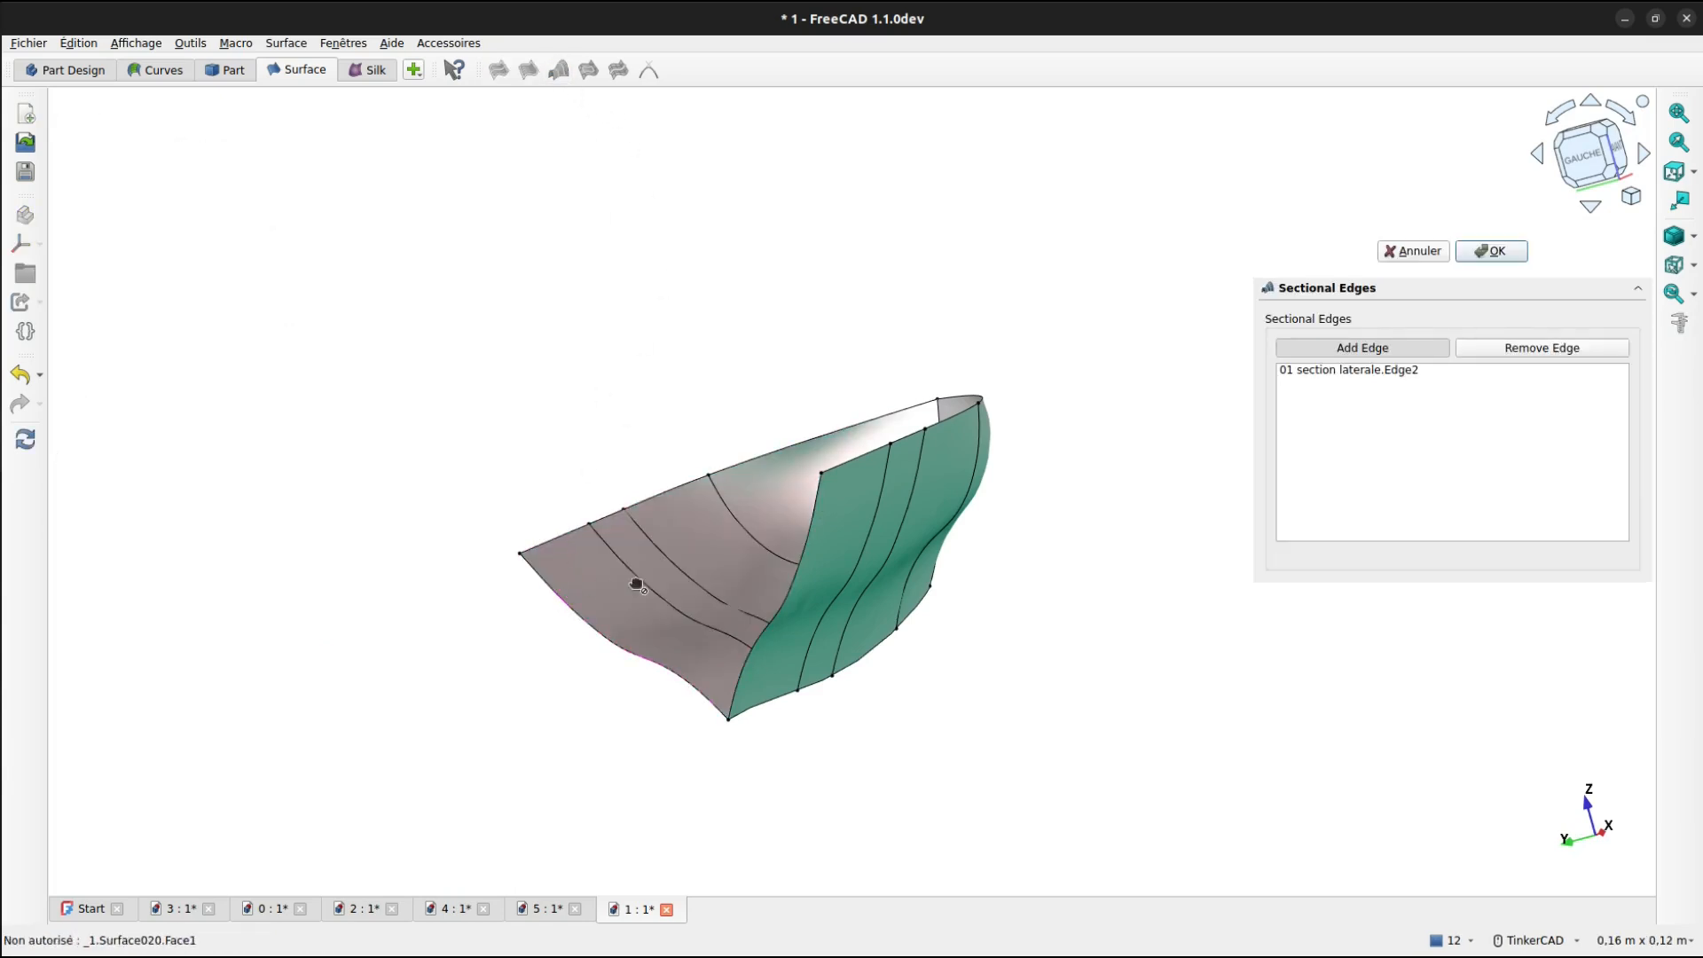
left_click(794, 584)
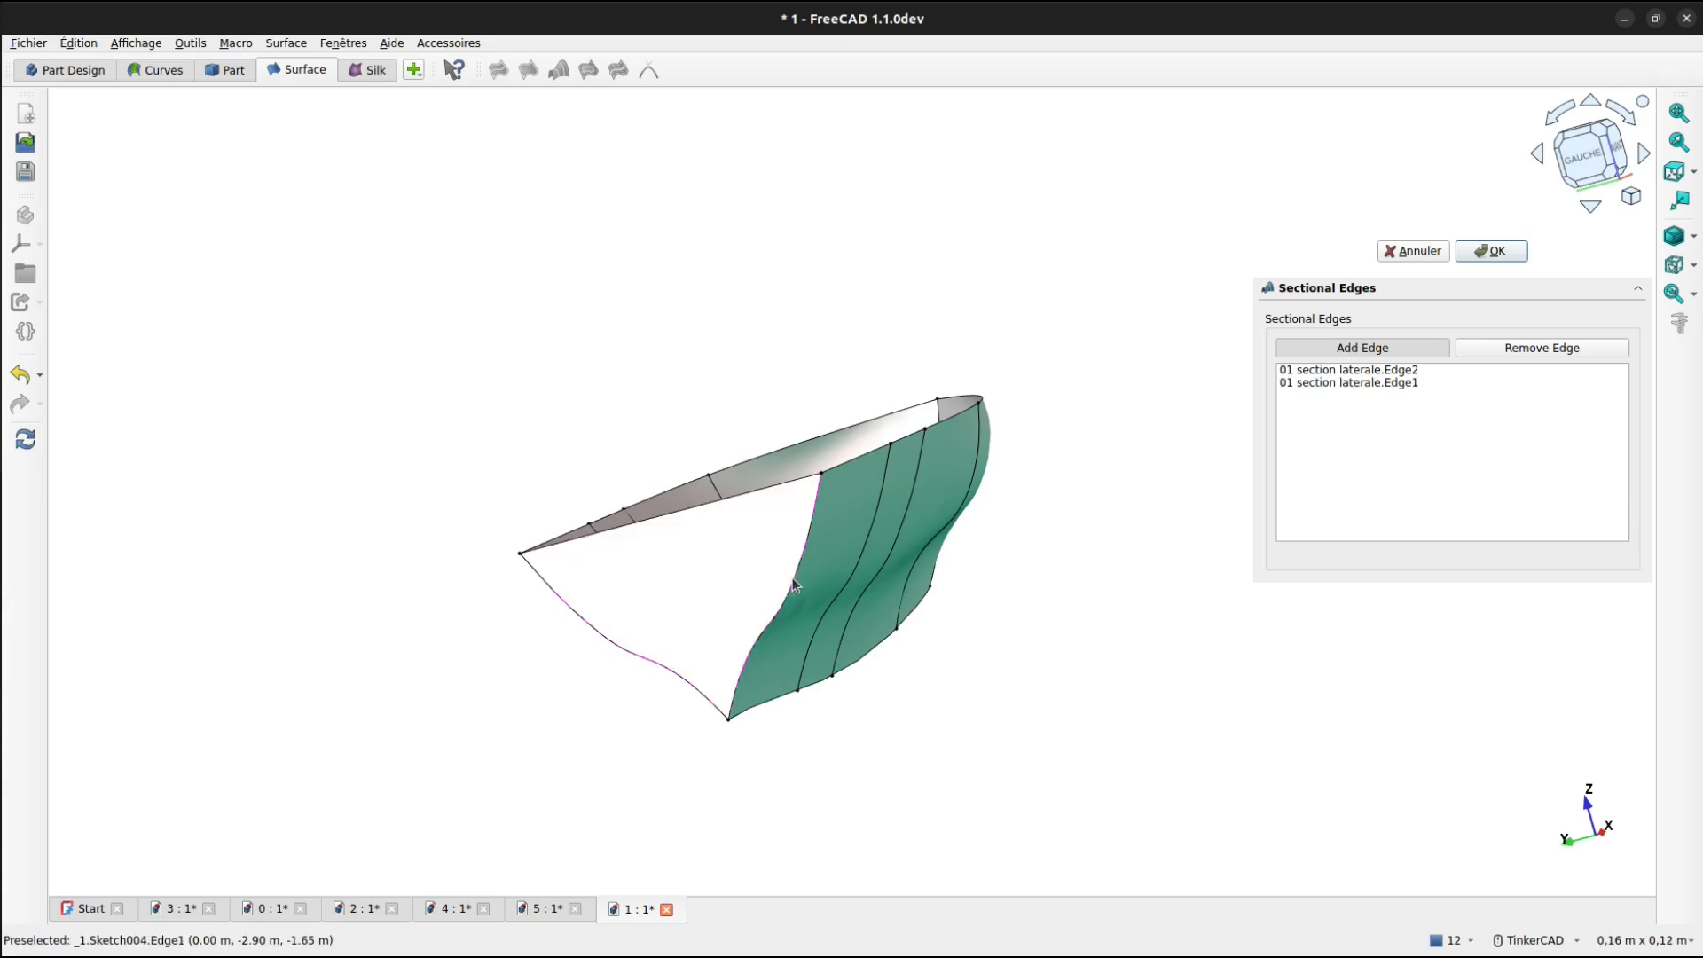
left_click(1492, 251)
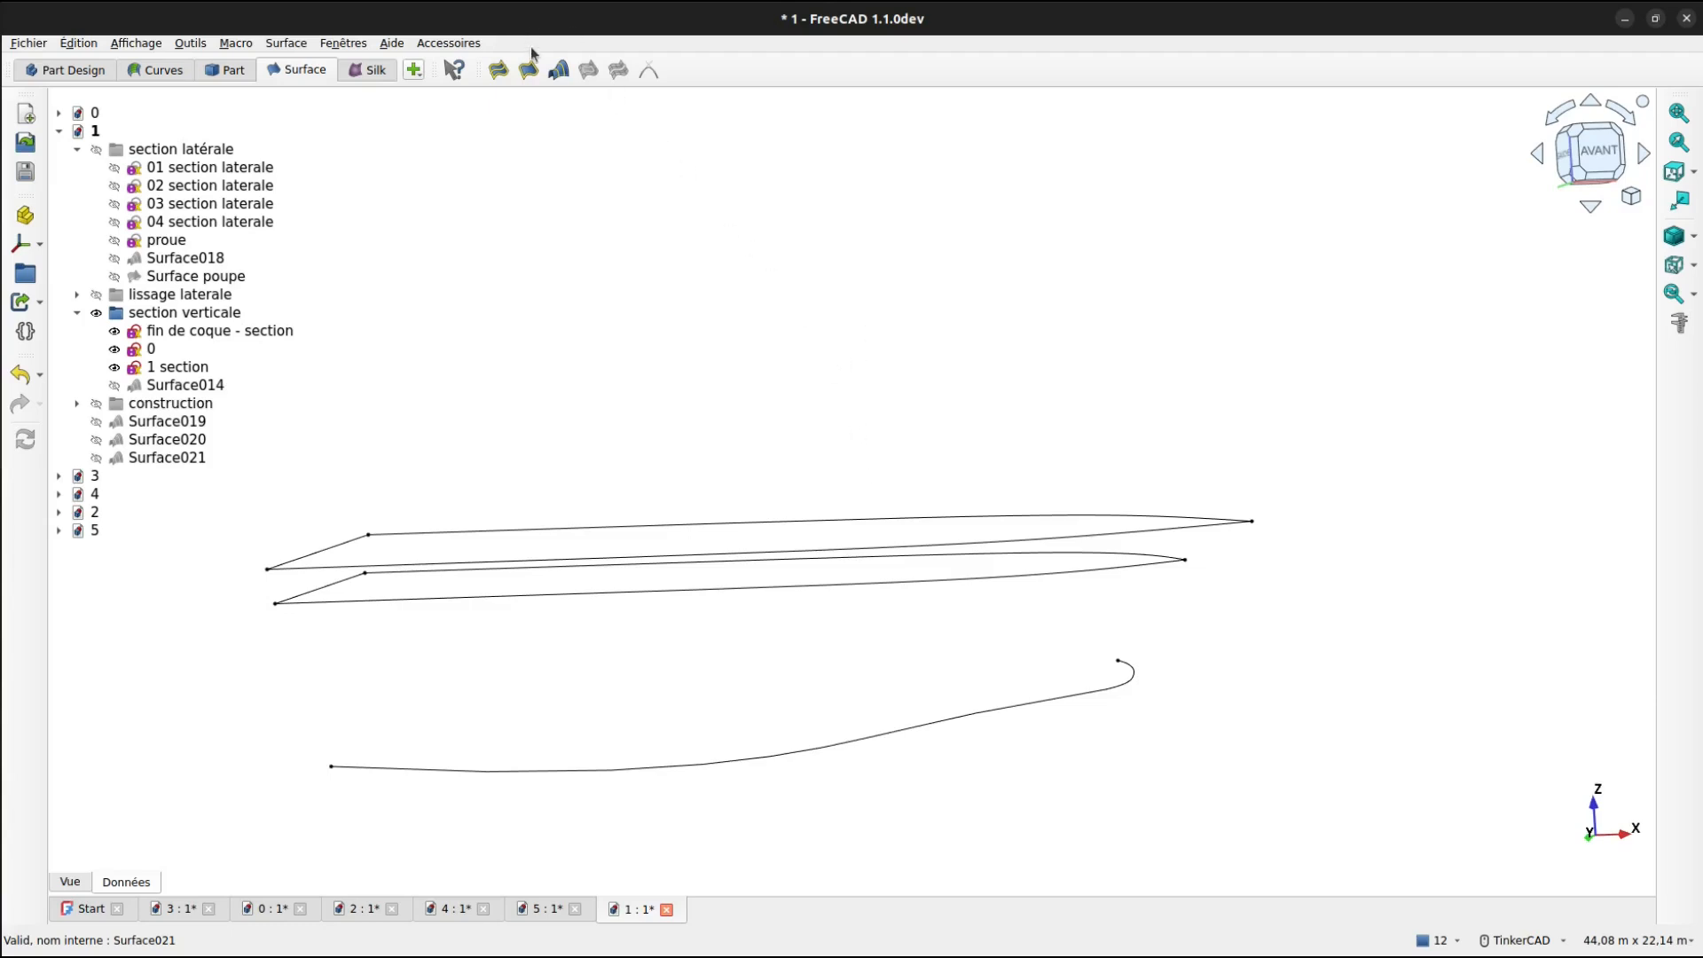
Build a hull side as a sections surface through Edge2 of the 1 section and 0 sketches and Edge1 of fin de coque - section.
left_click(559, 69)
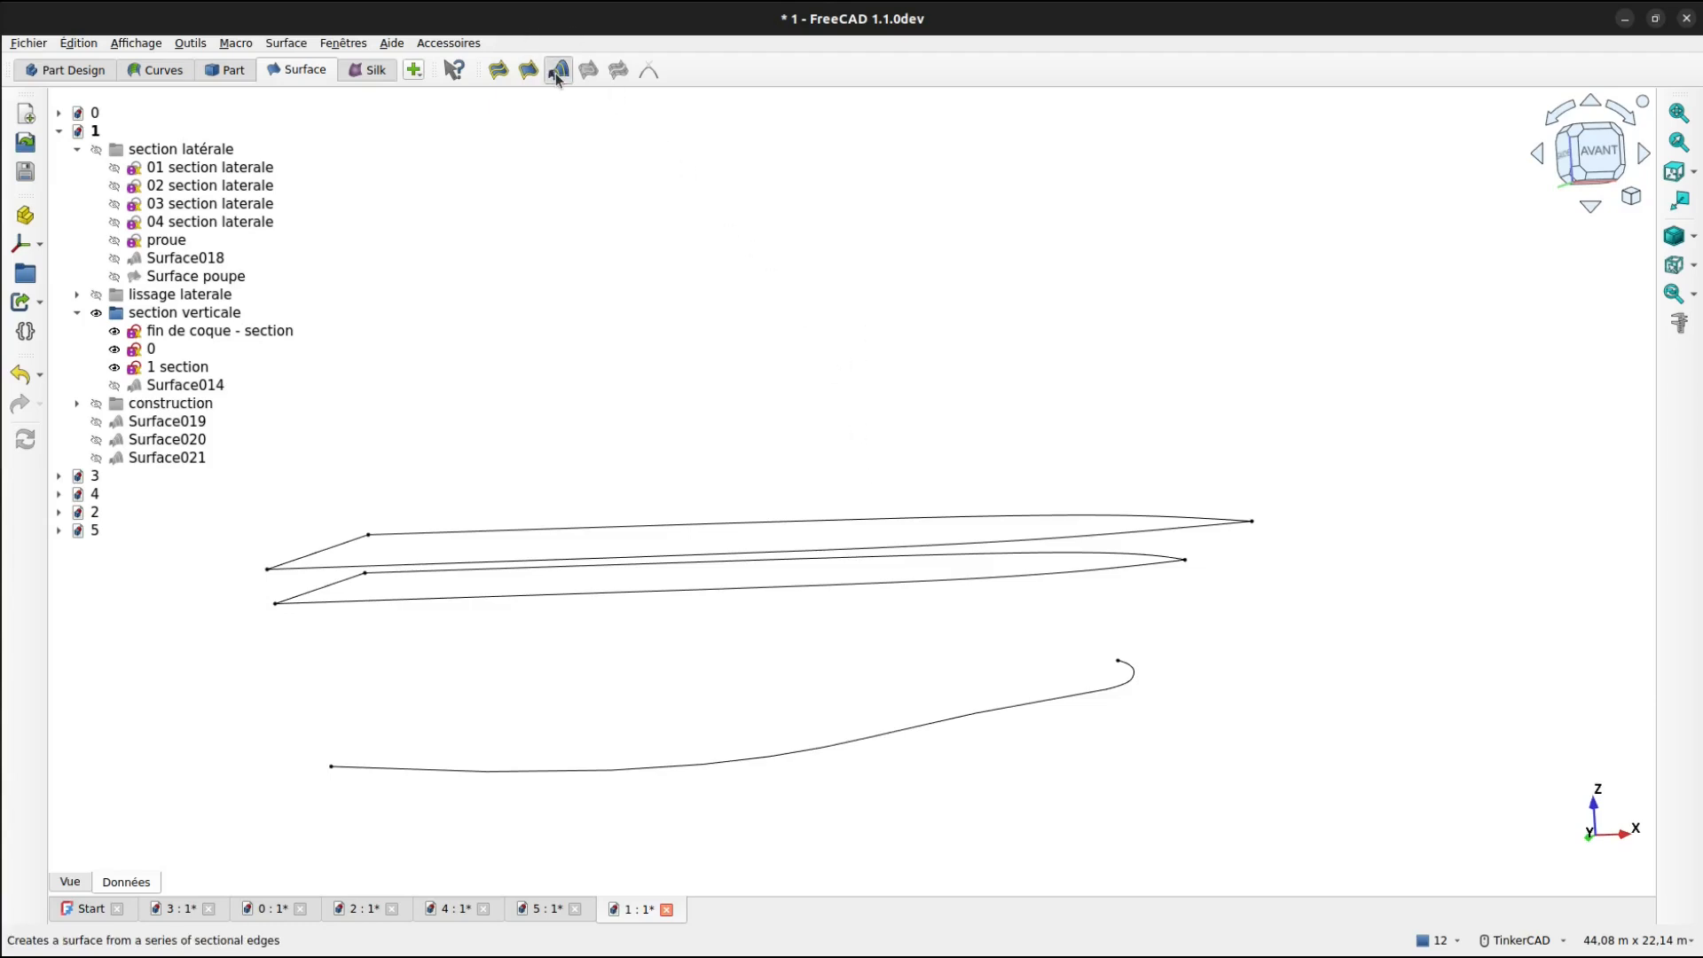
left_click(897, 512)
left_click(908, 559)
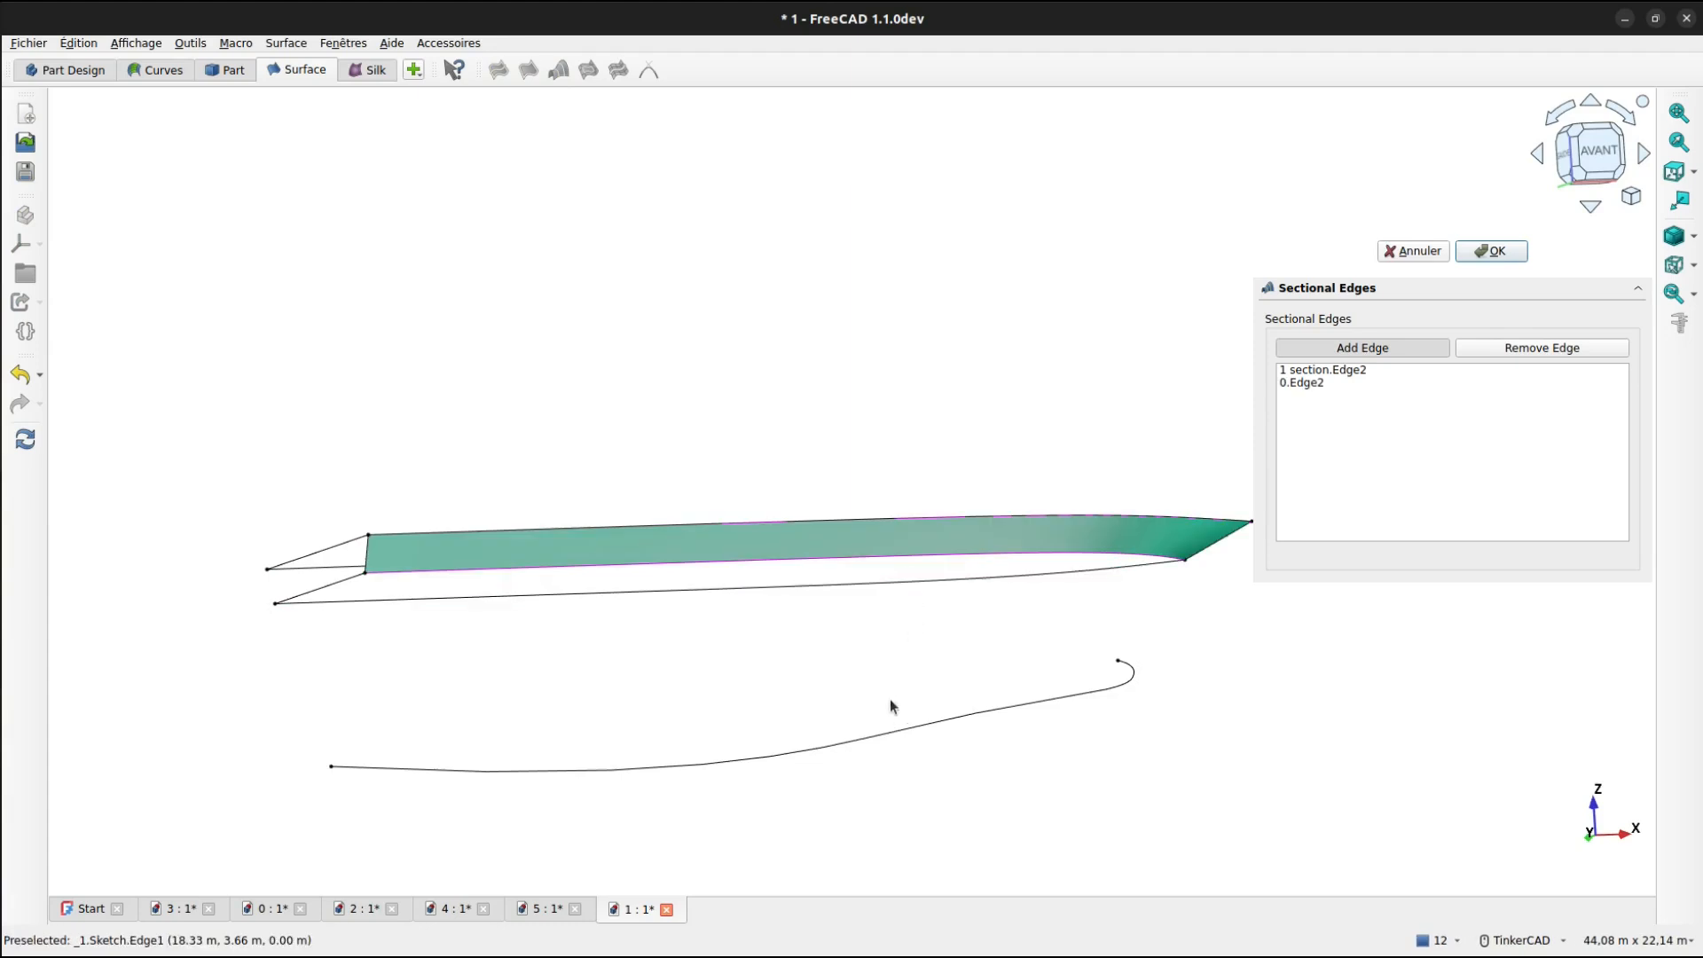
left_click(887, 731)
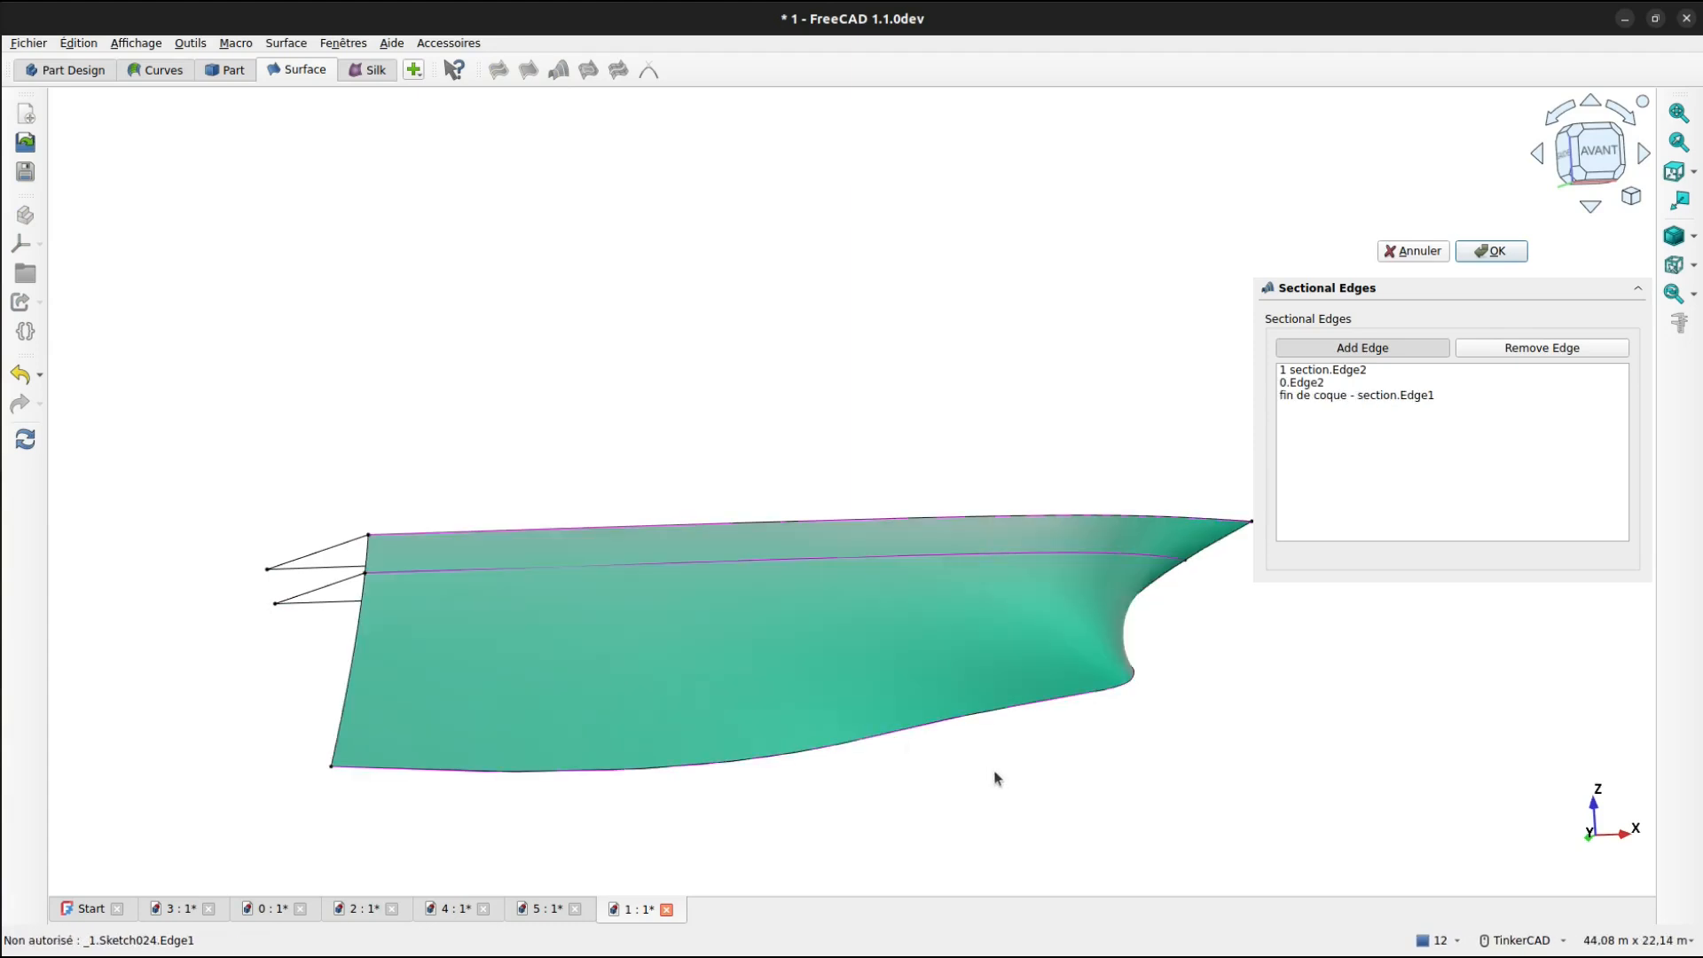
right_click_drag(1004, 770, 978, 797)
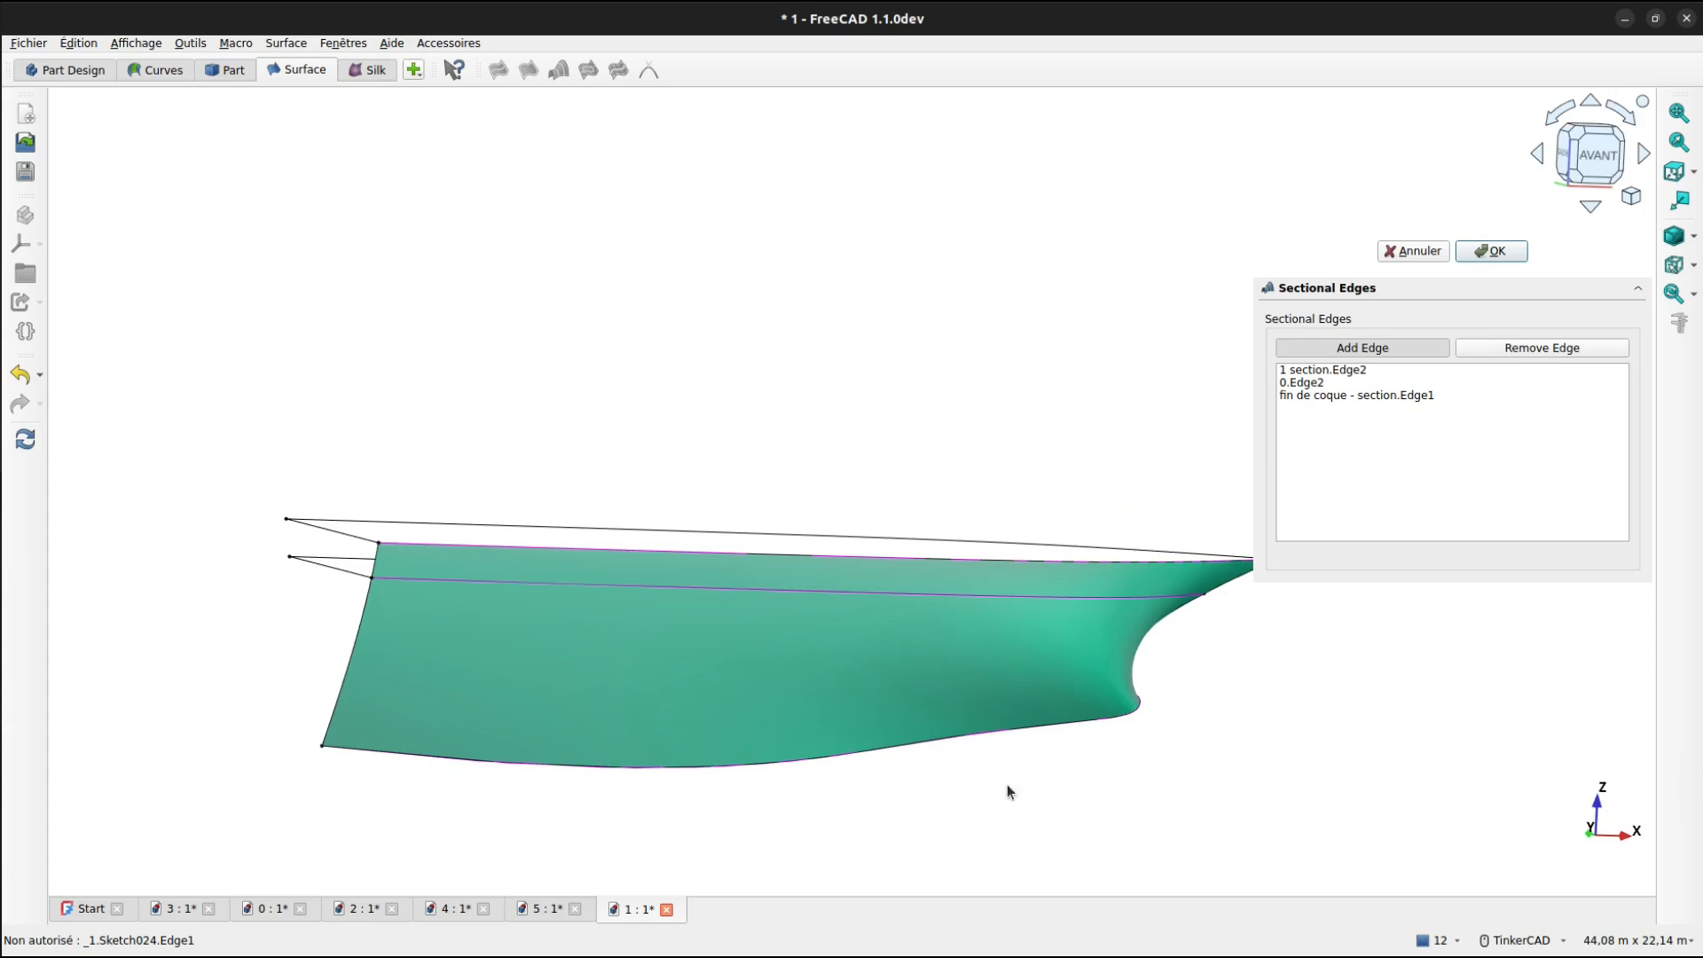
left_click(1485, 253)
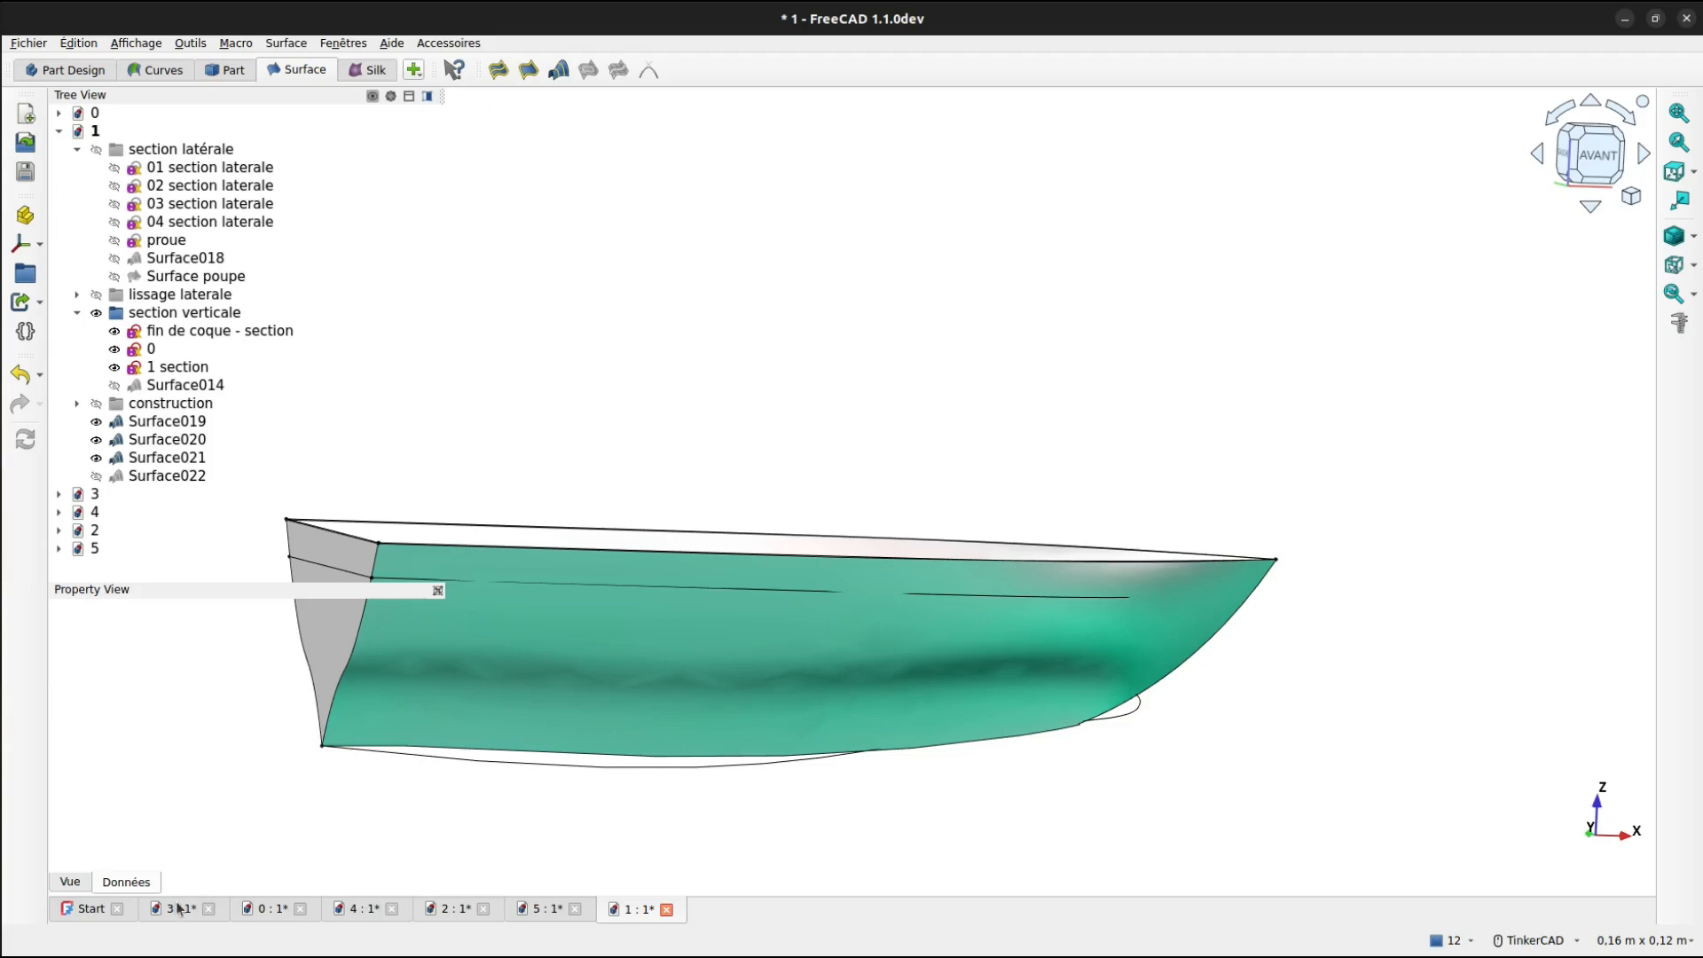
Review the example models in documents 3, 0, 4, 2 and 5, switching document 0 to the Part workbench to check its Face From Wires tool.
left_click(180, 909)
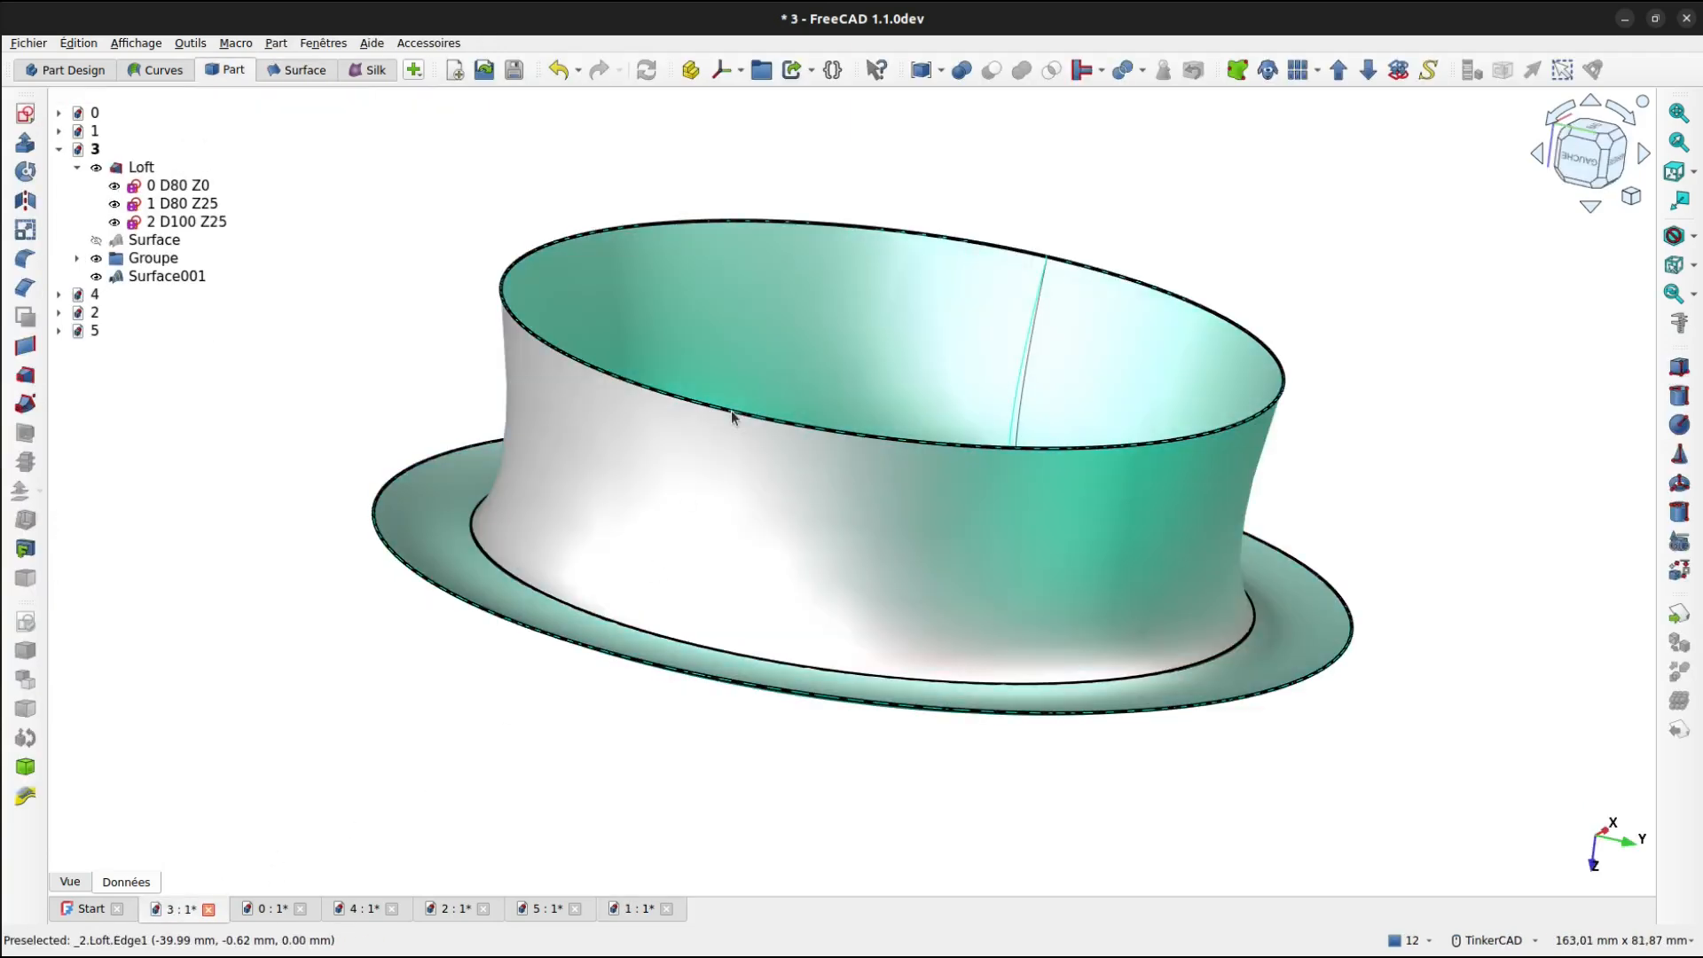
left_click(254, 909)
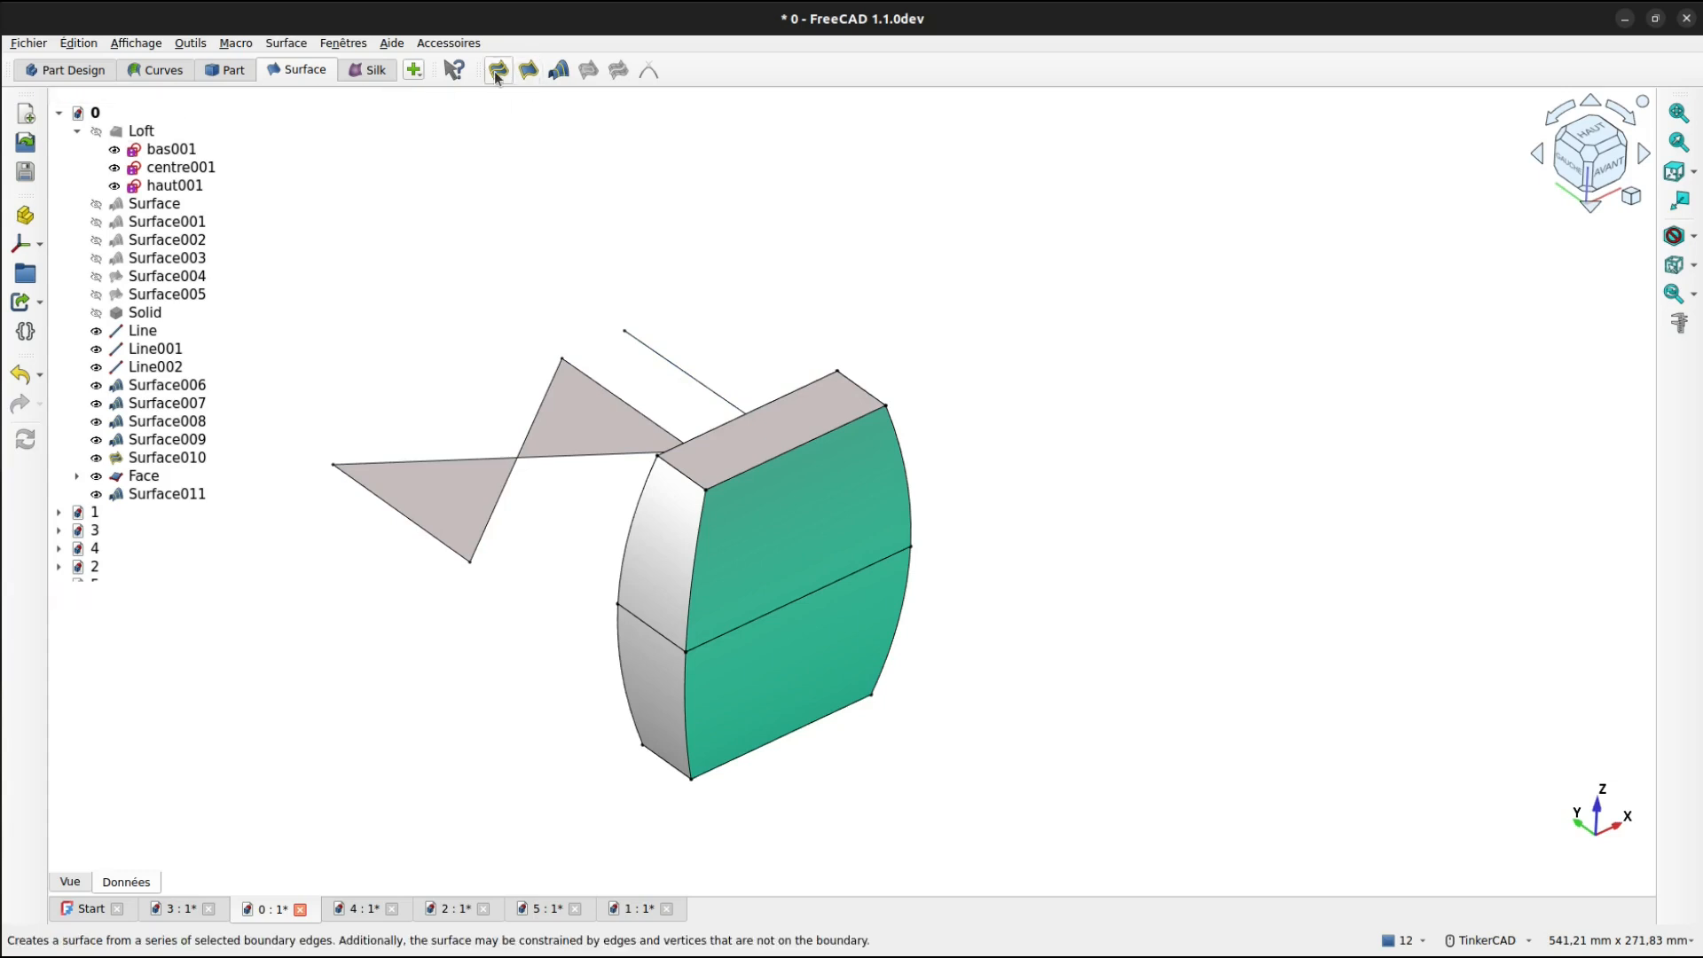
left_click(234, 71)
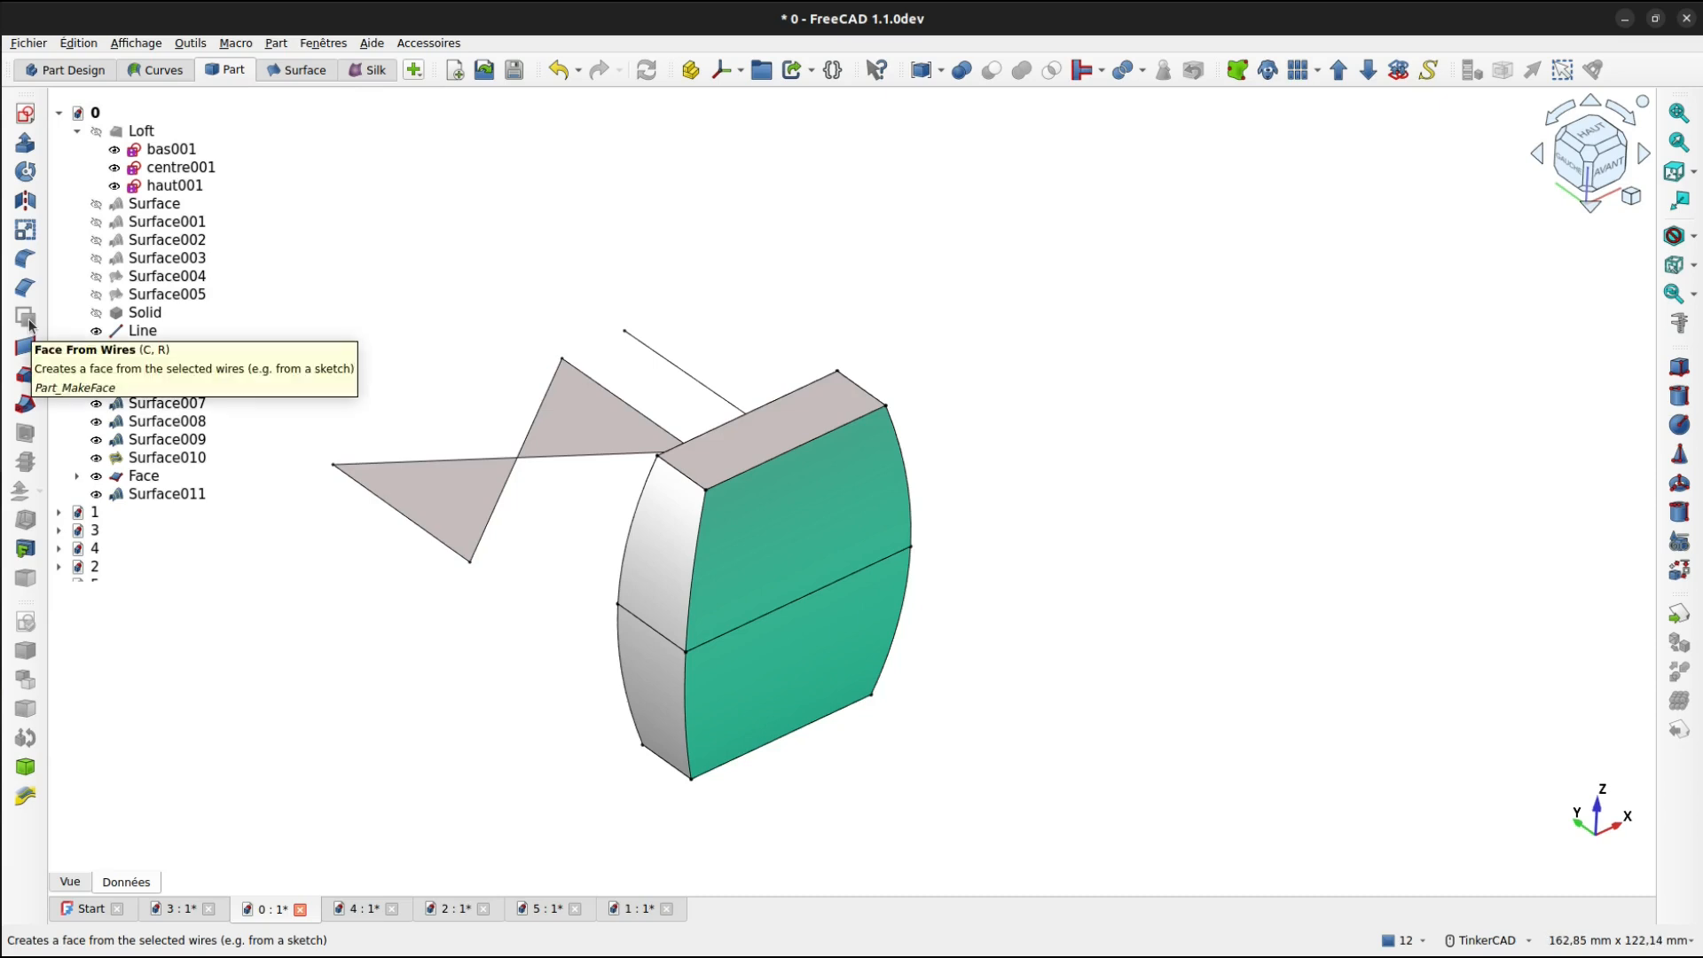
left_click(354, 909)
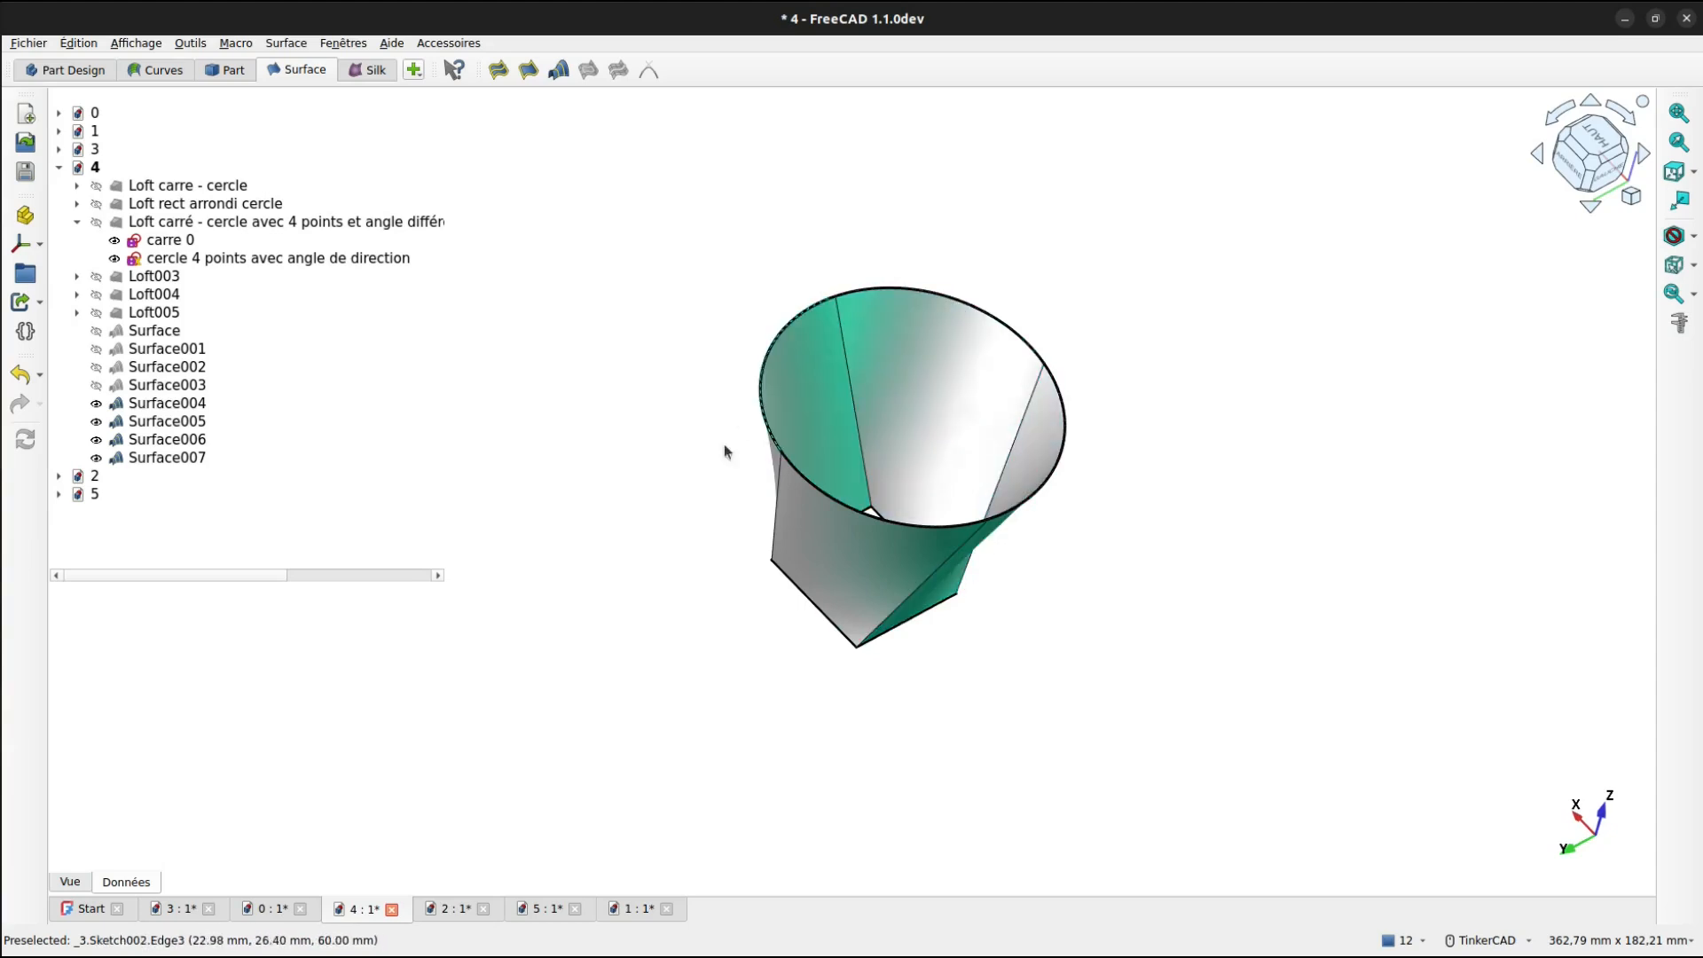
key("ctrl+Tab")
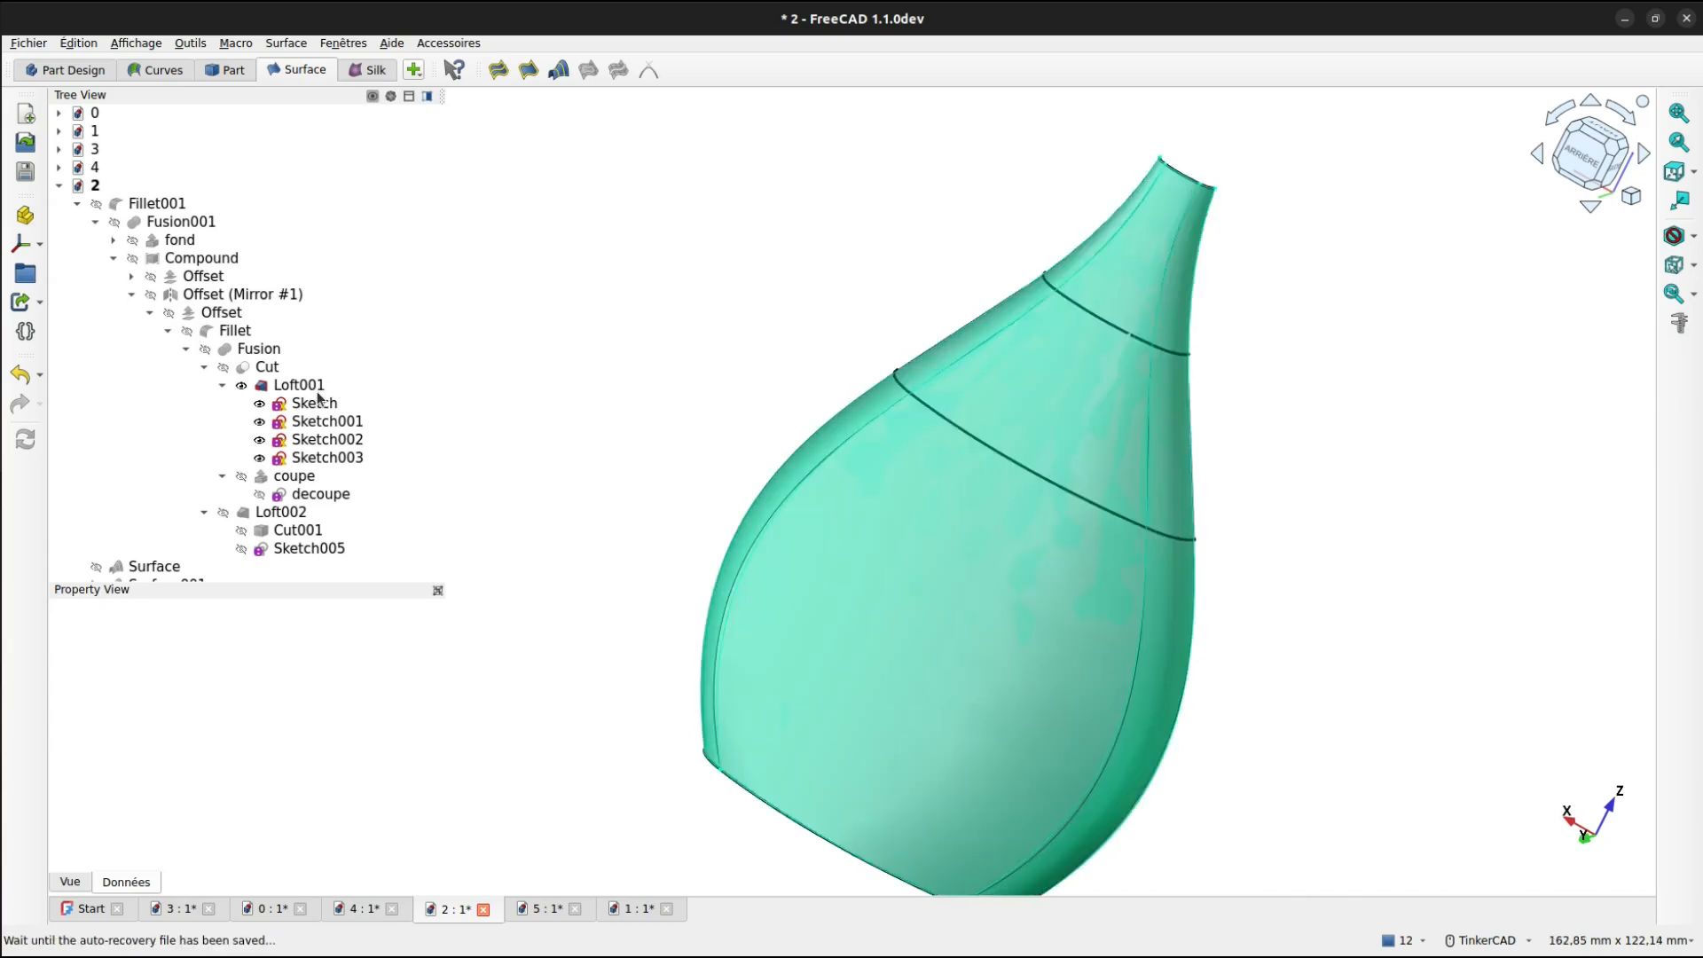
left_click(540, 909)
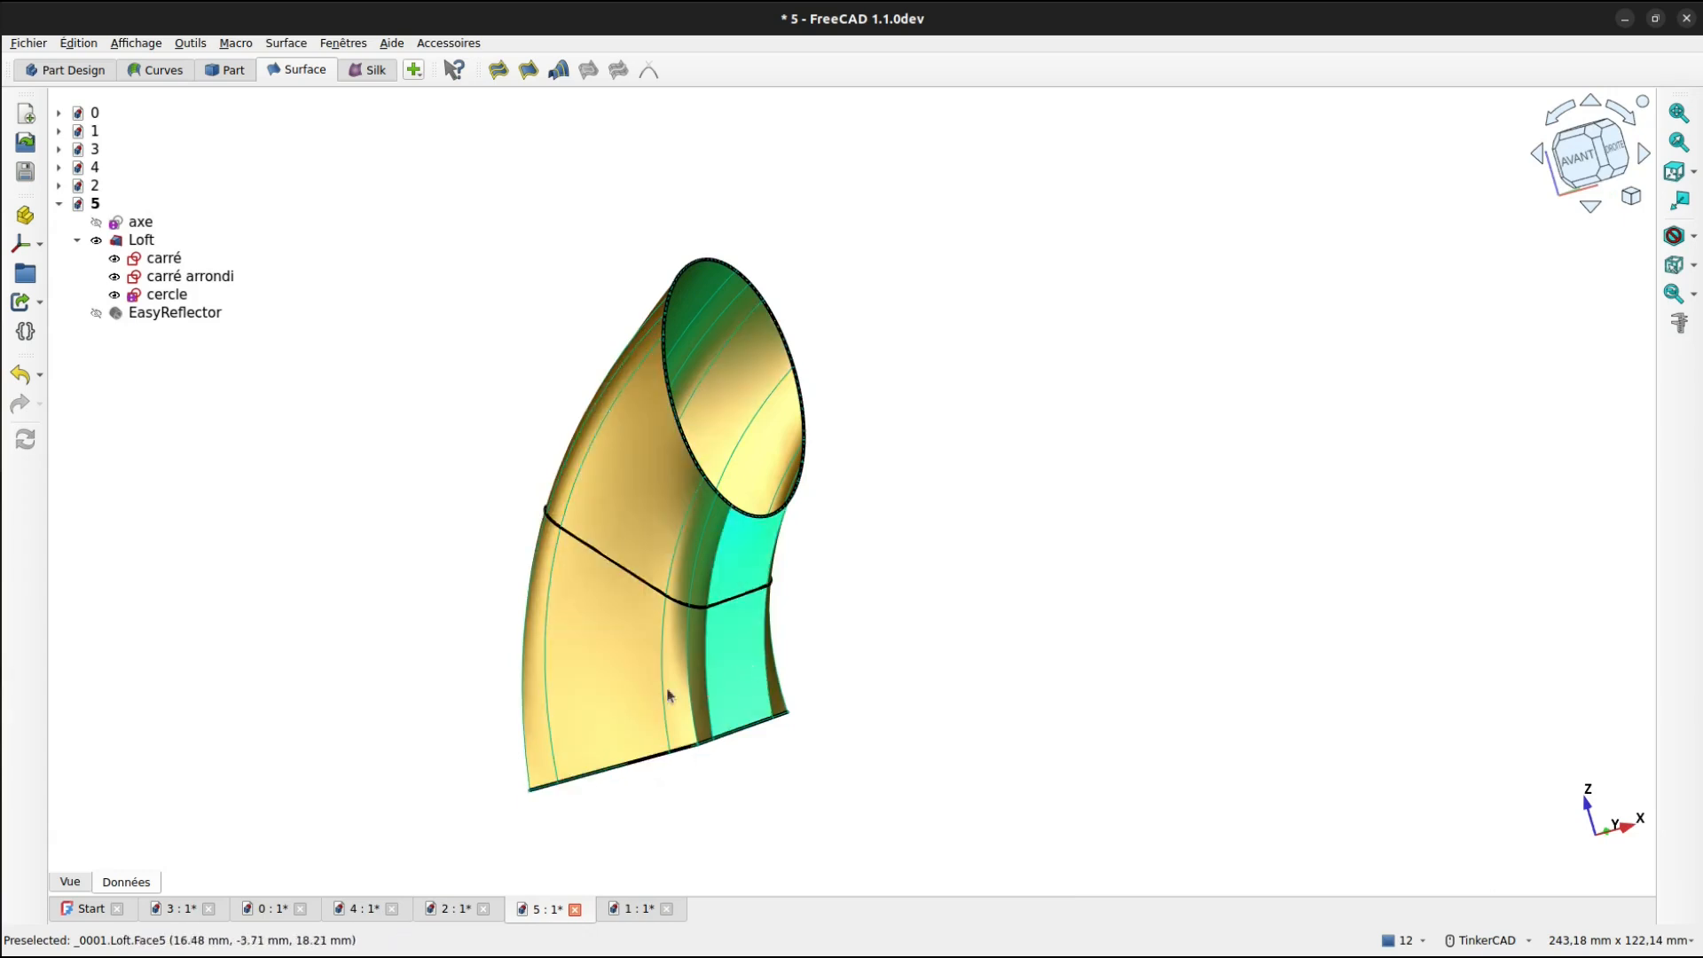
Return to document 1 and examine the boat hull's side, bow and stern surfaces from several angles.
left_click(625, 909)
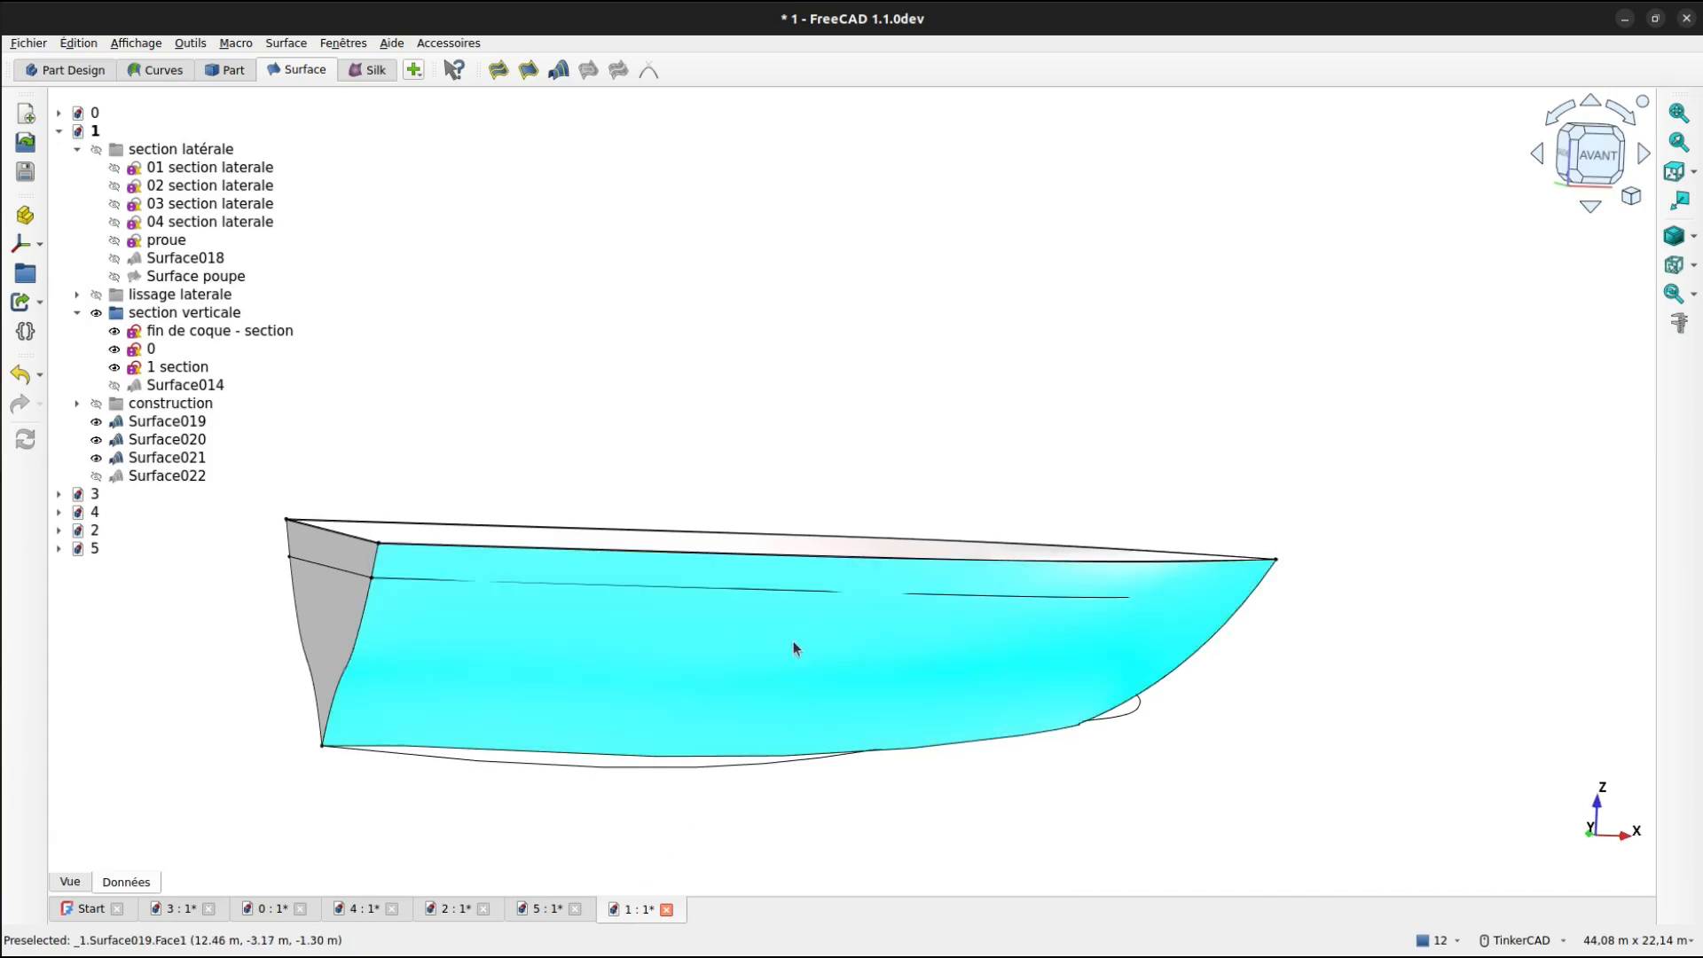
right_click_drag(843, 750, 951, 785)
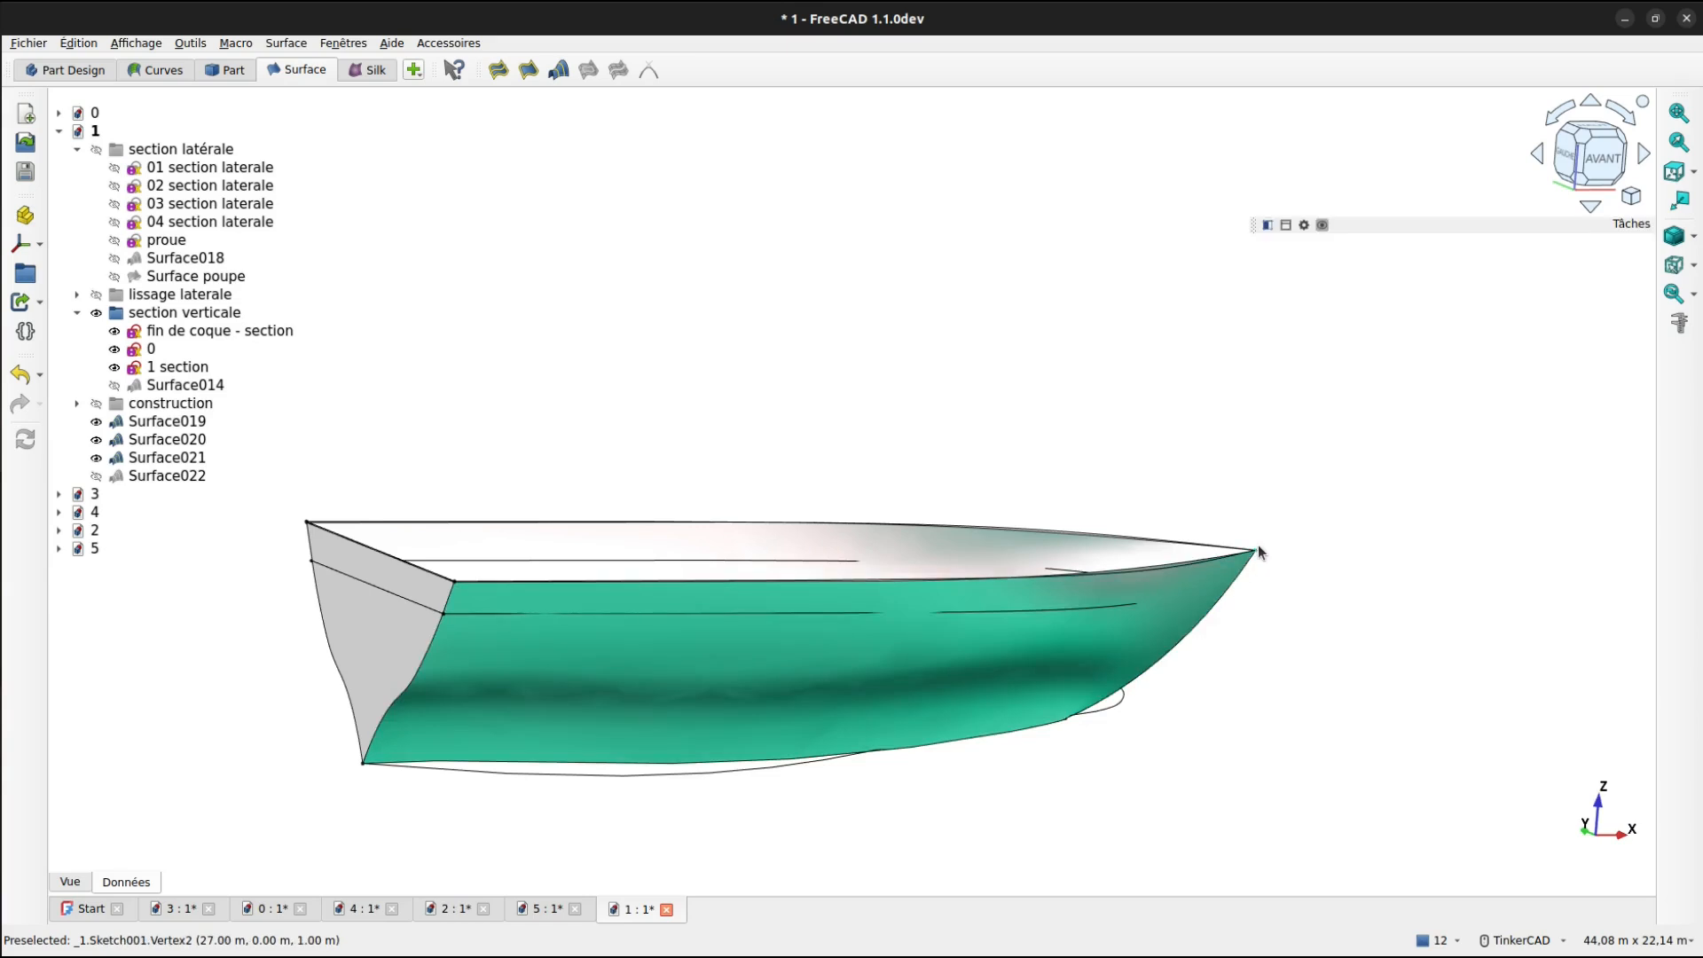
right_click_drag(635, 460, 853, 650)
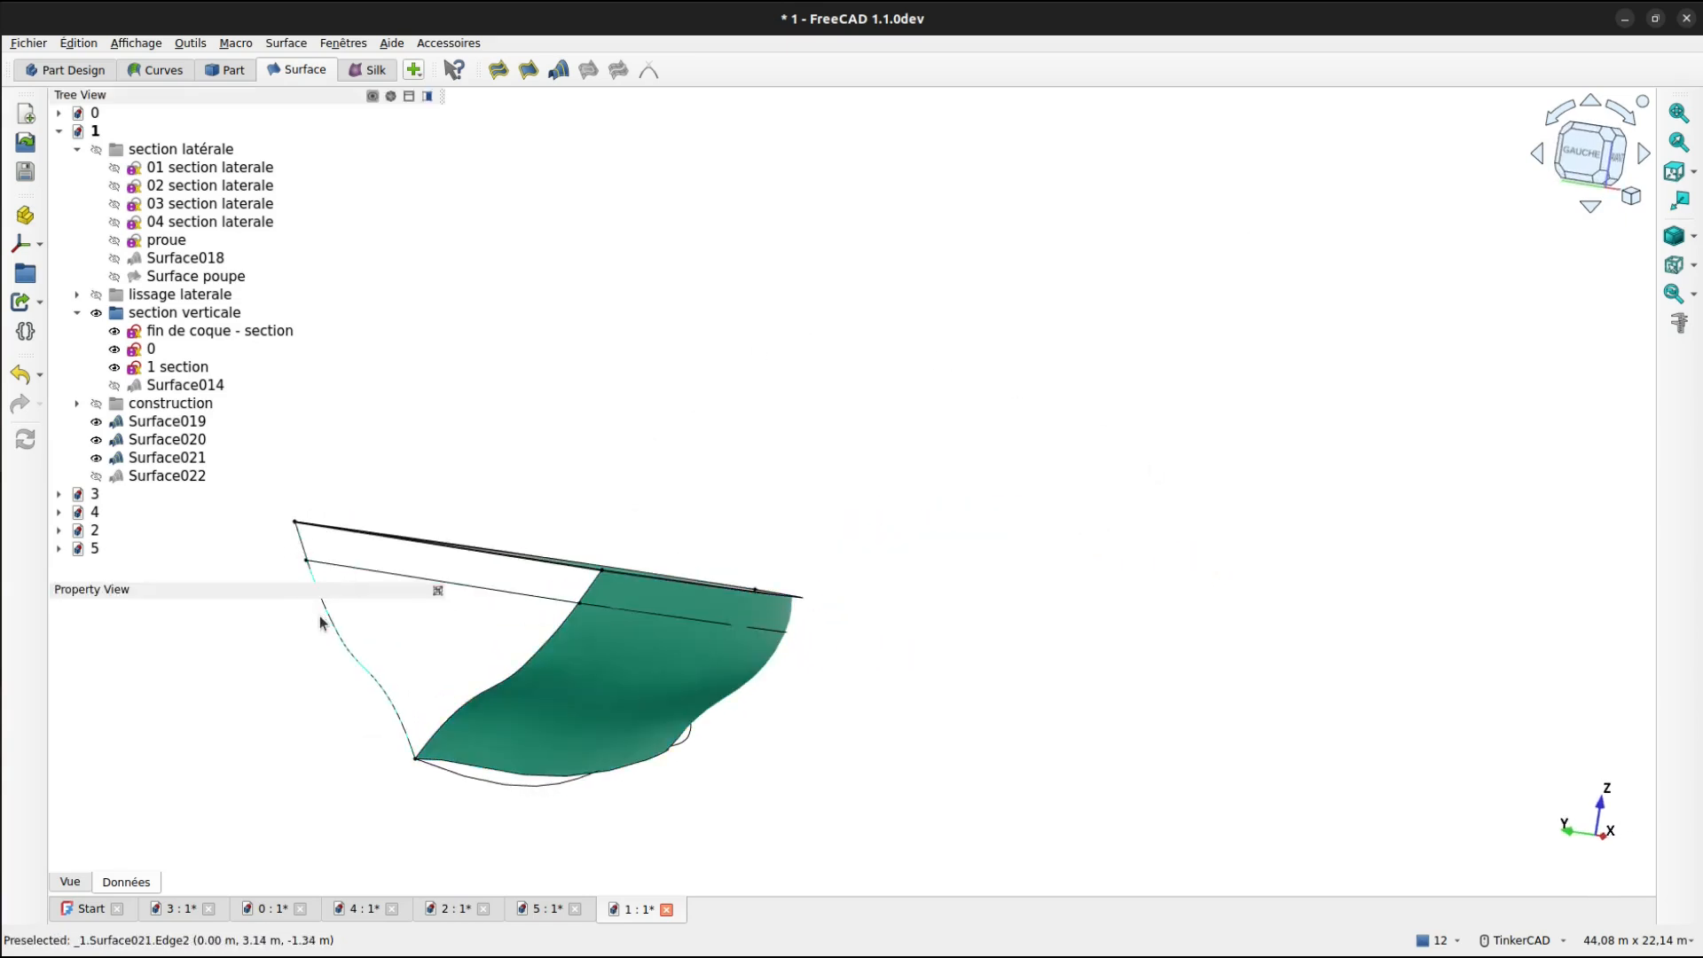